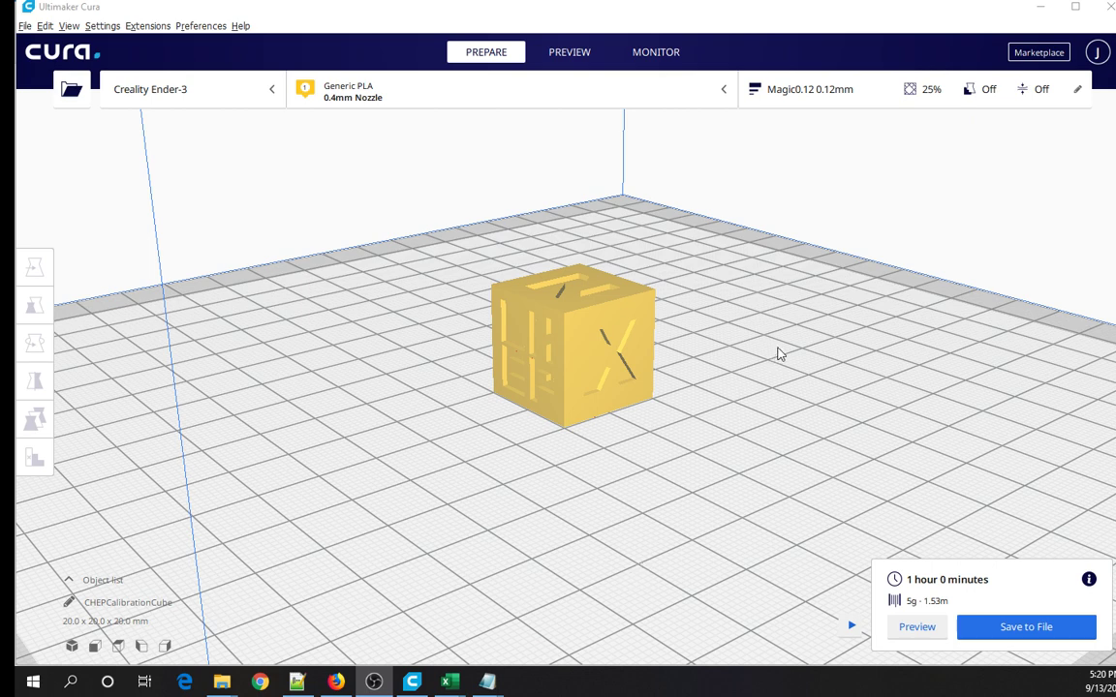
Review the Speed settings of the Magic0.12 profile in the print settings.
left_click(818, 99)
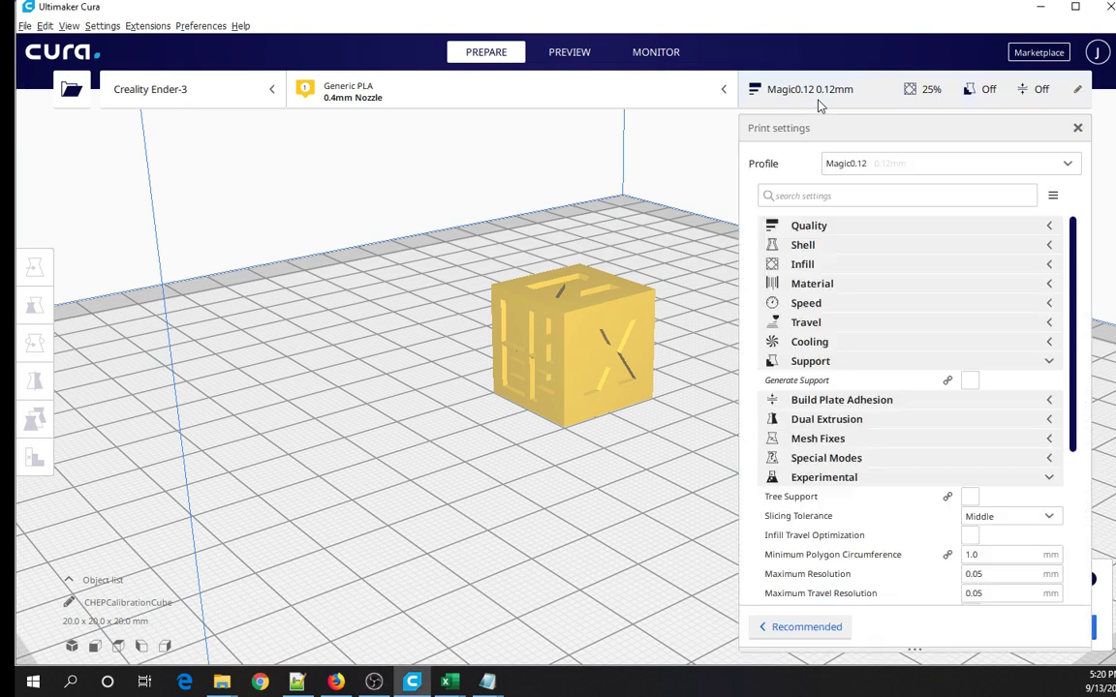
left_click(838, 306)
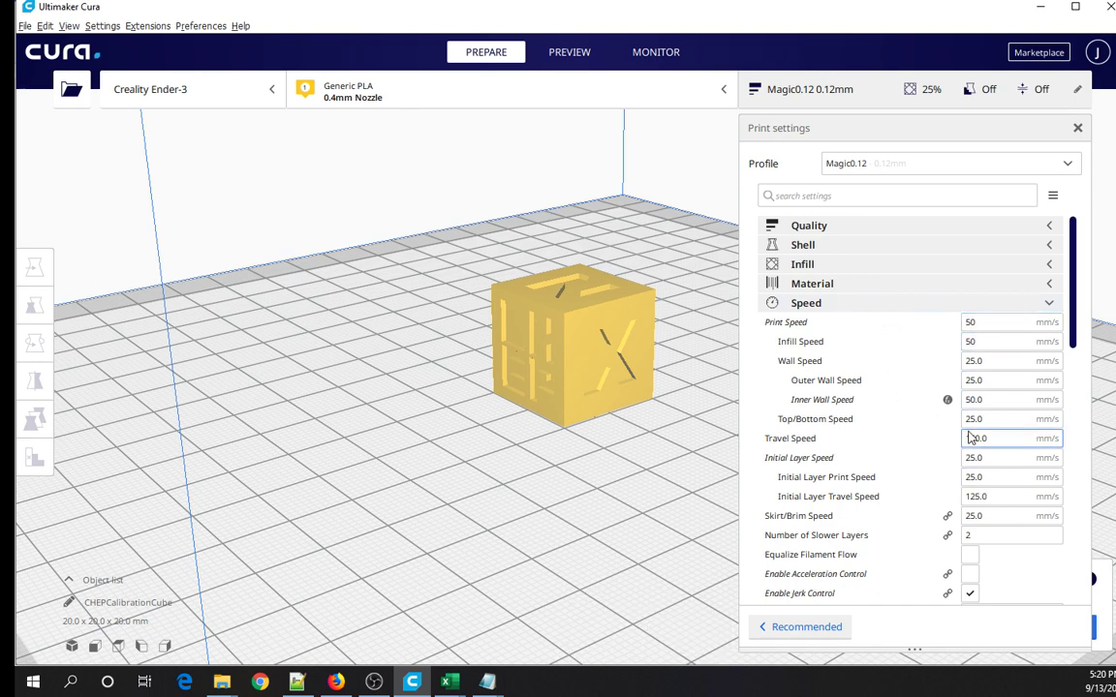
left_click(868, 307)
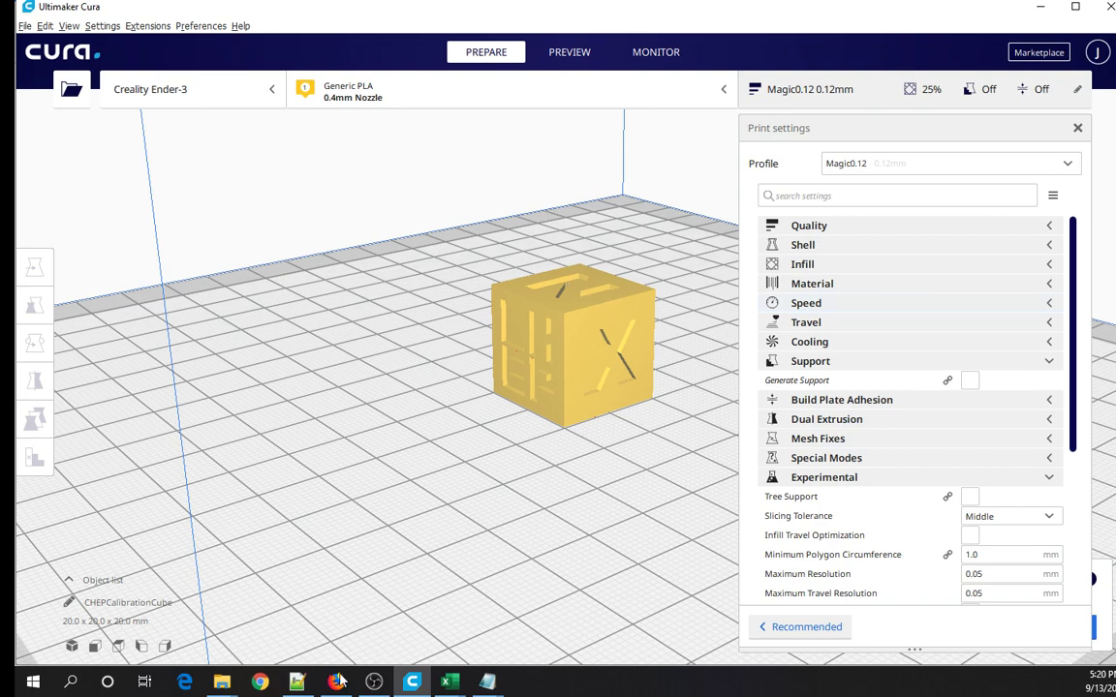
Check the Cura Profiles download page in Firefox and the list of print profiles available in Cura.
left_click(319, 644)
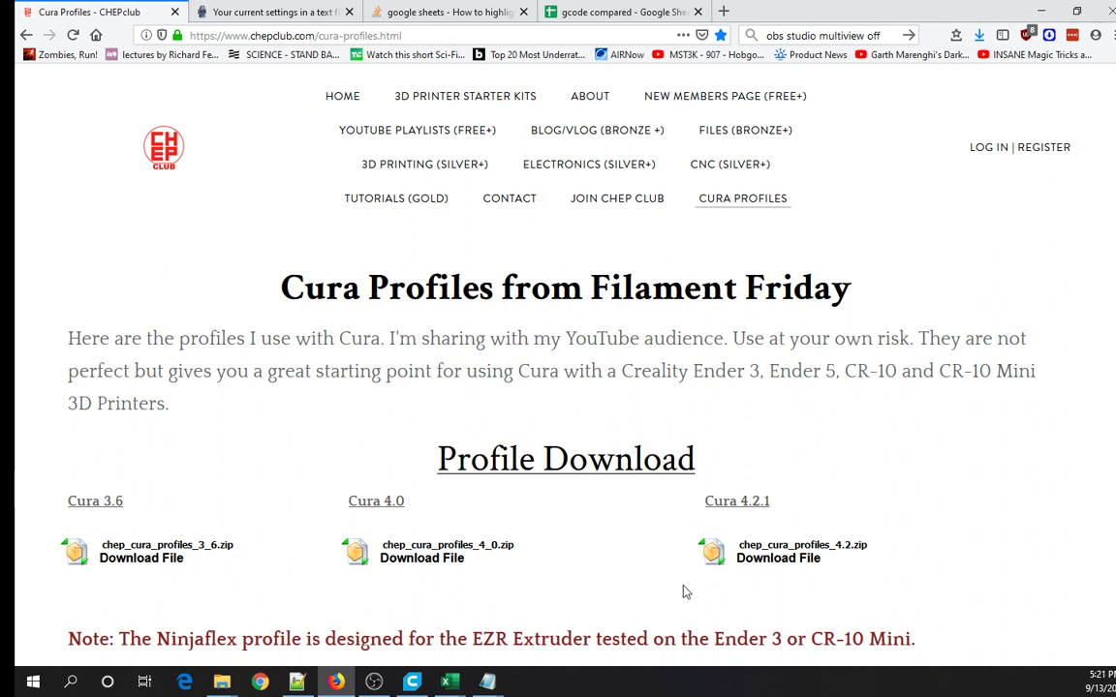
left_click(382, 608)
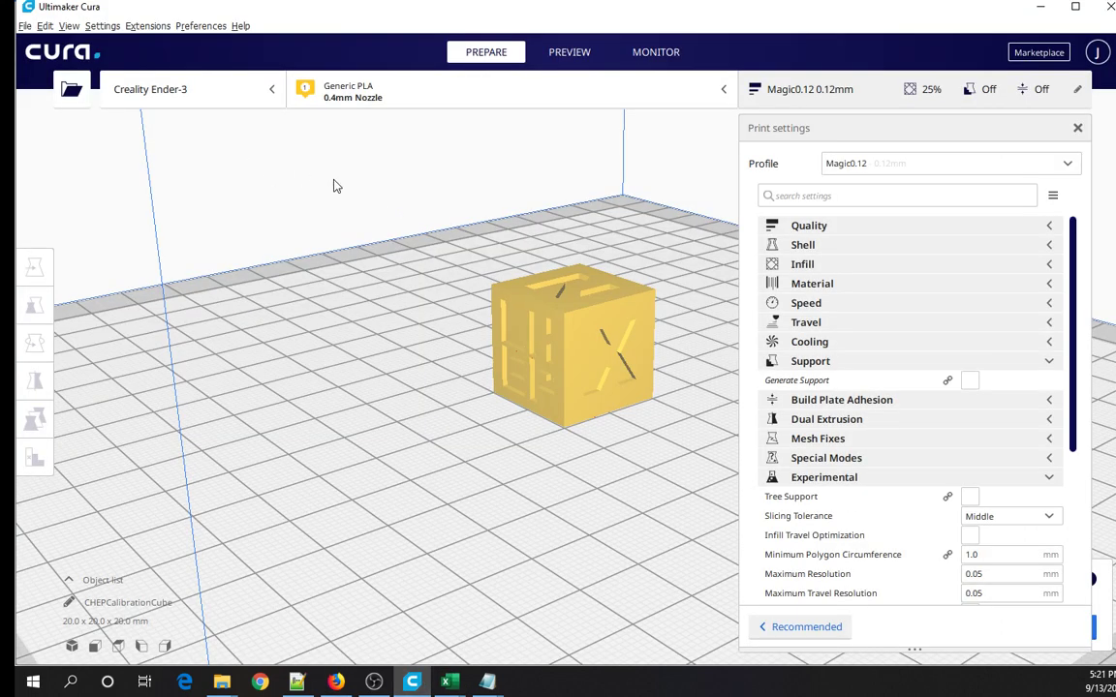
left_click(876, 167)
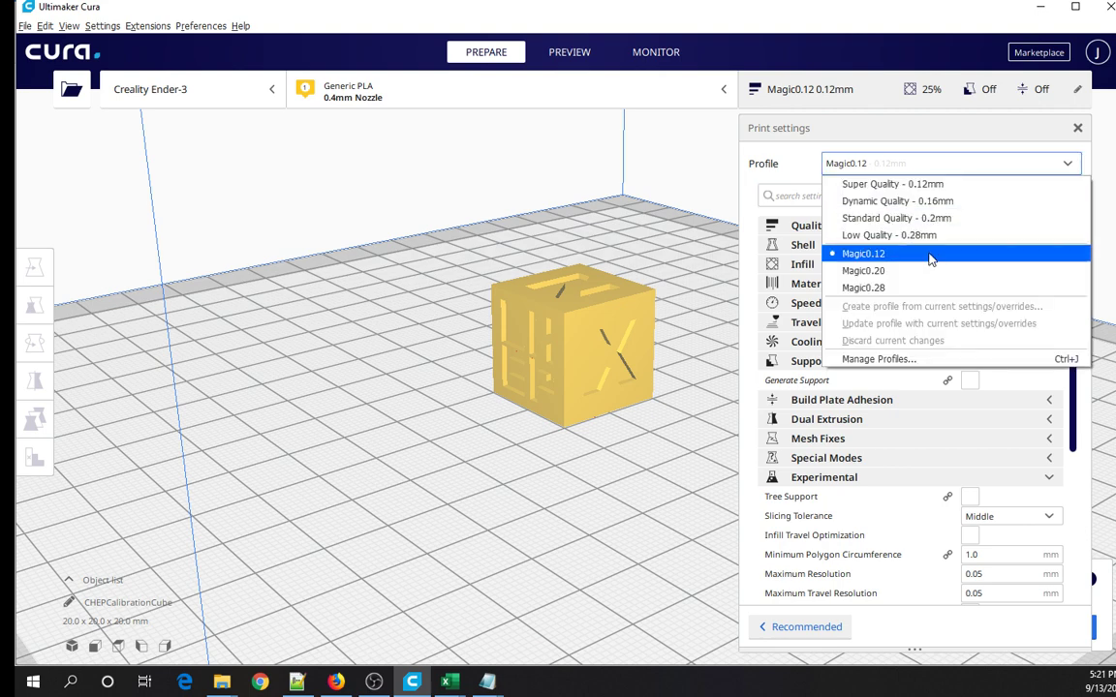
left_click(628, 187)
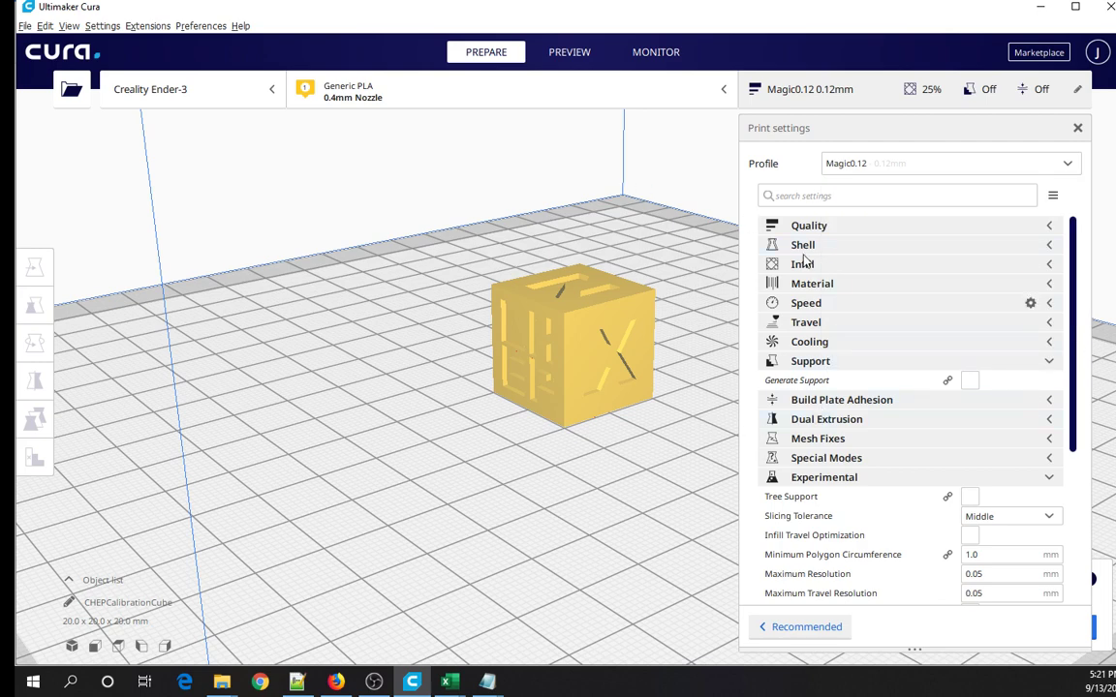
left_click(880, 167)
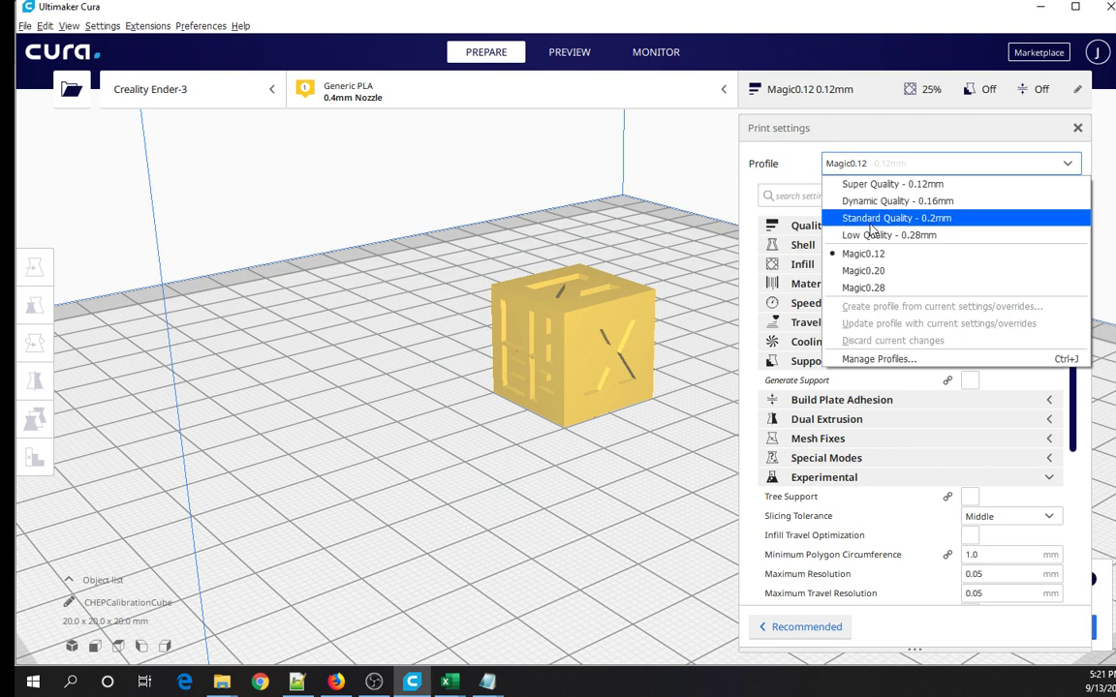
left_click(882, 174)
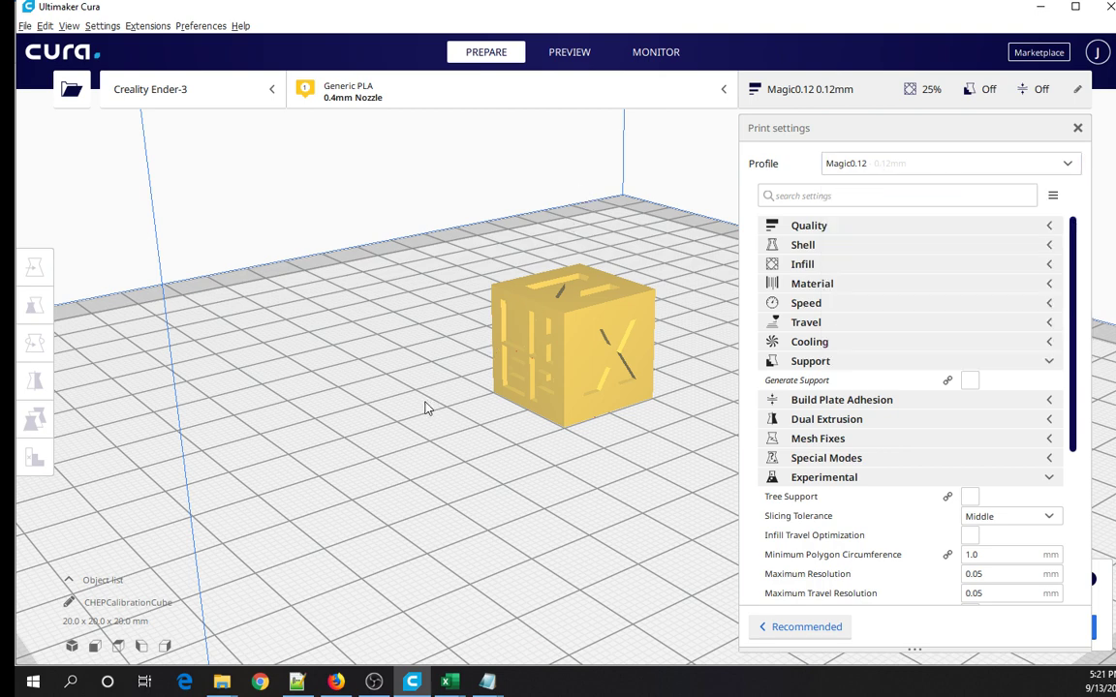
Switch to Firefox and read the Ultimaker forum topic "Your current settings in a text file" down to its attachment.
left_click(335, 682)
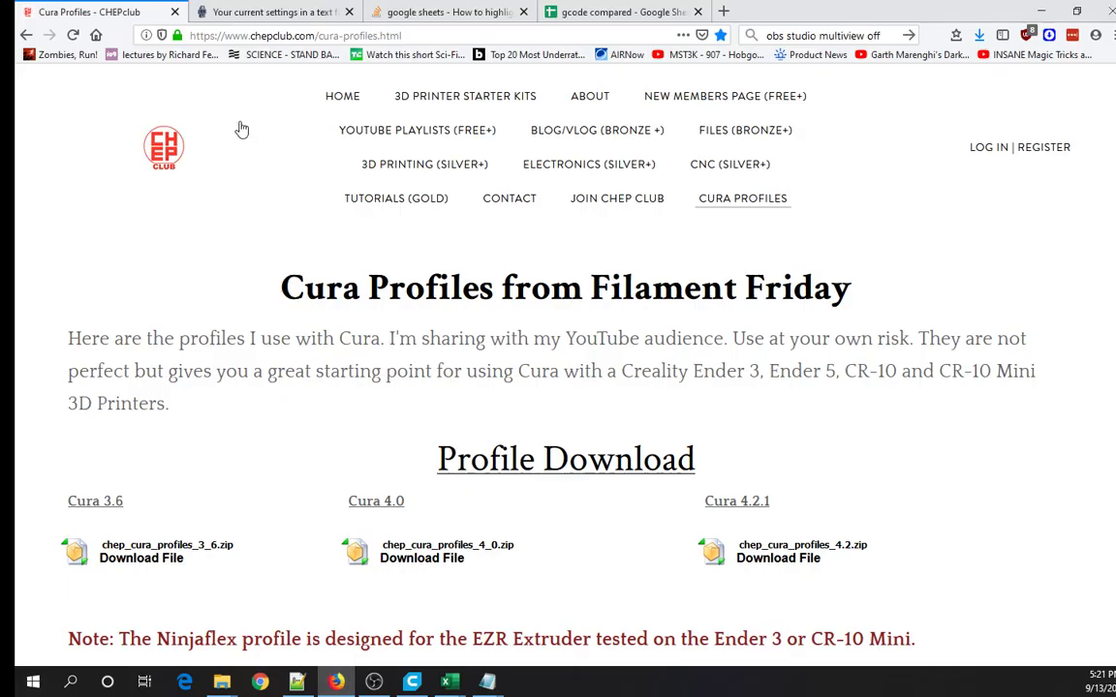
left_click(271, 13)
scroll(136, 116, "up", 10)
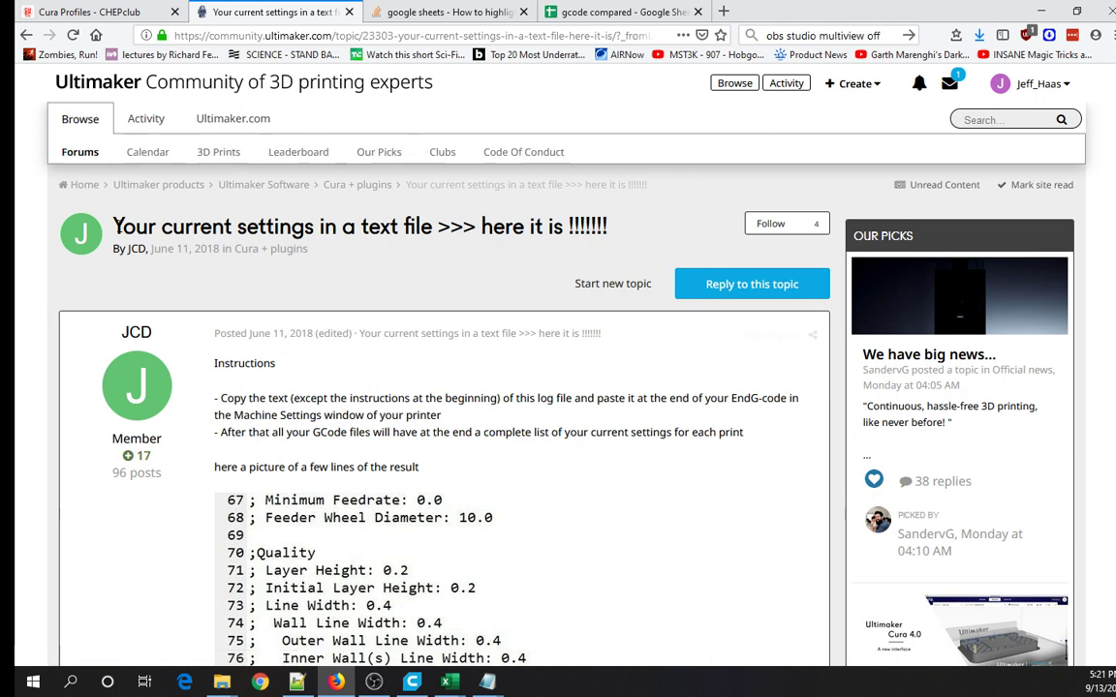
left_click_drag(110, 215, 438, 229)
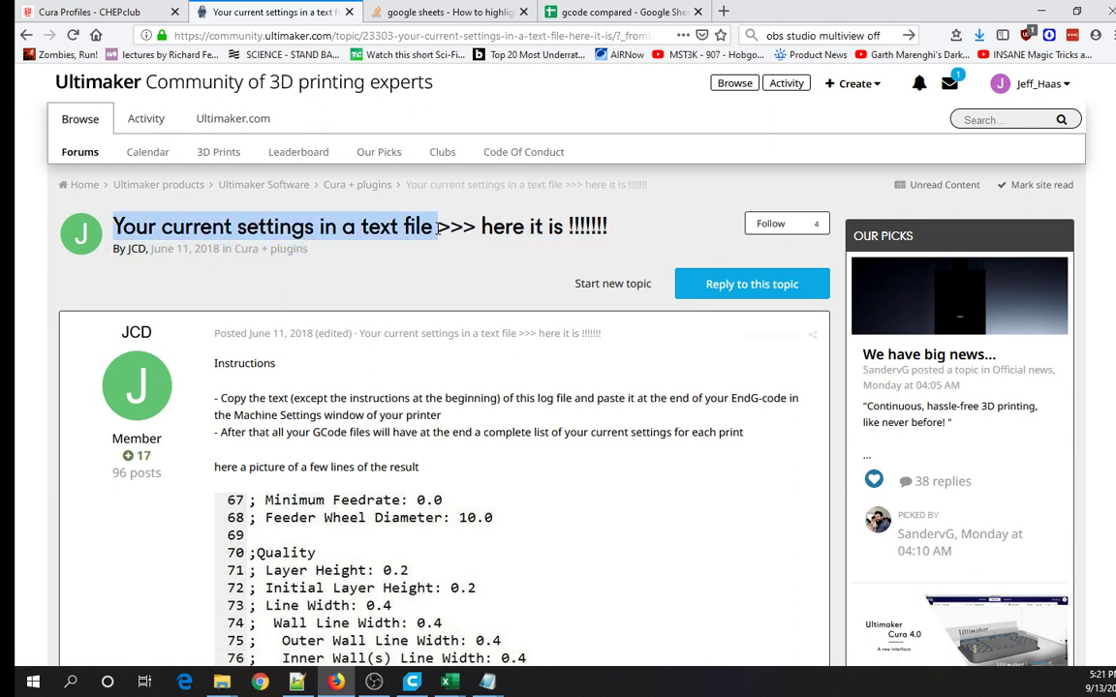
left_click(447, 231)
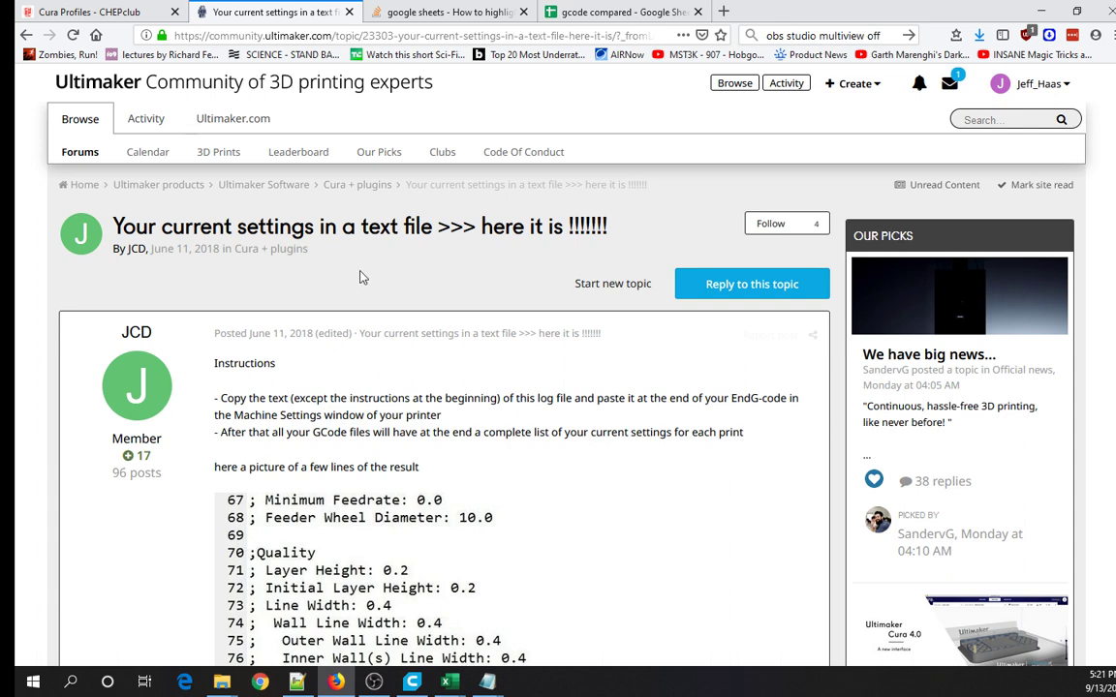
scroll(326, 282, "down", 3)
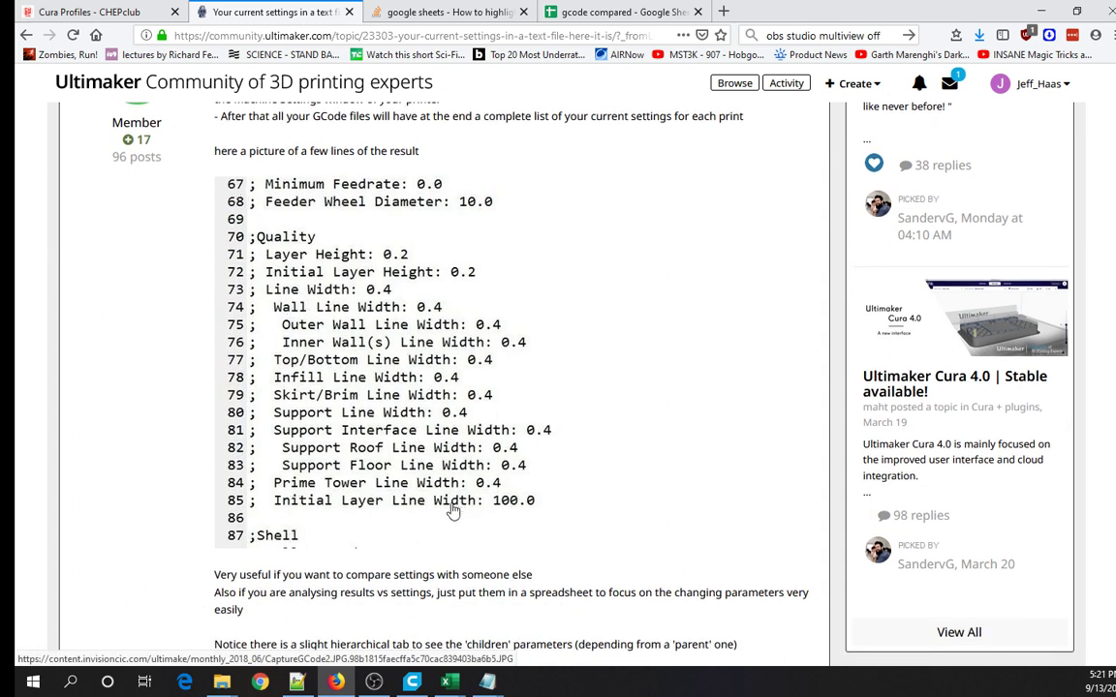
scroll(143, 317, "down", 4)
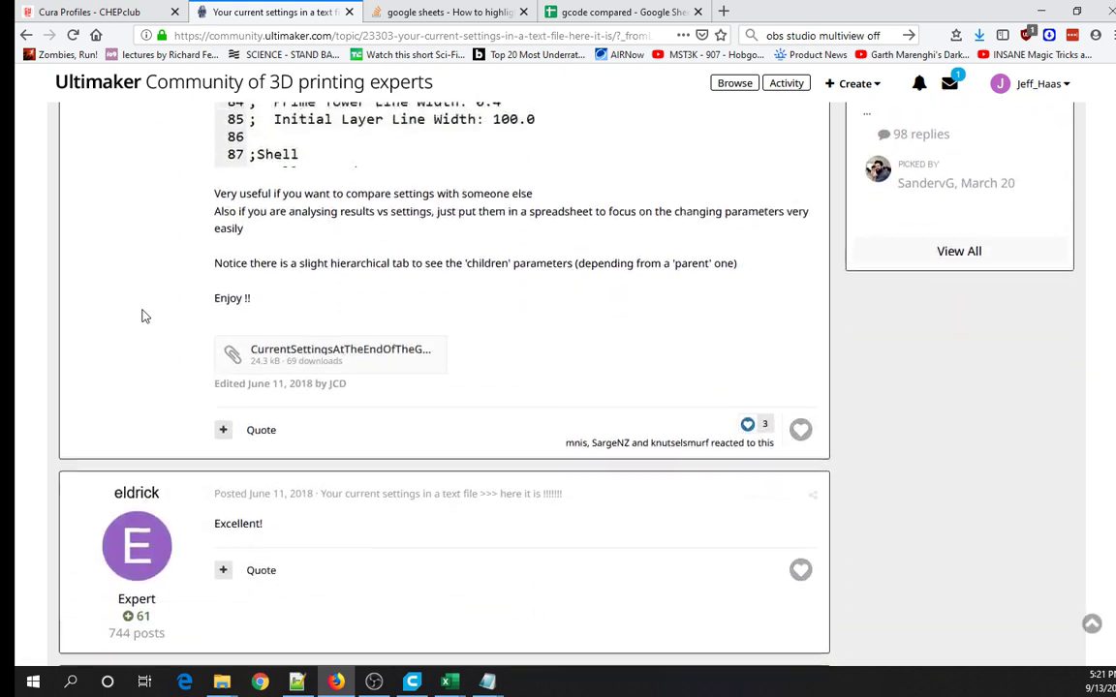
Download the CurrentSettingsAtTheEndOfTheGCode attachment from the post, open it in Notepad and examine its setting placeholders.
left_click(363, 353)
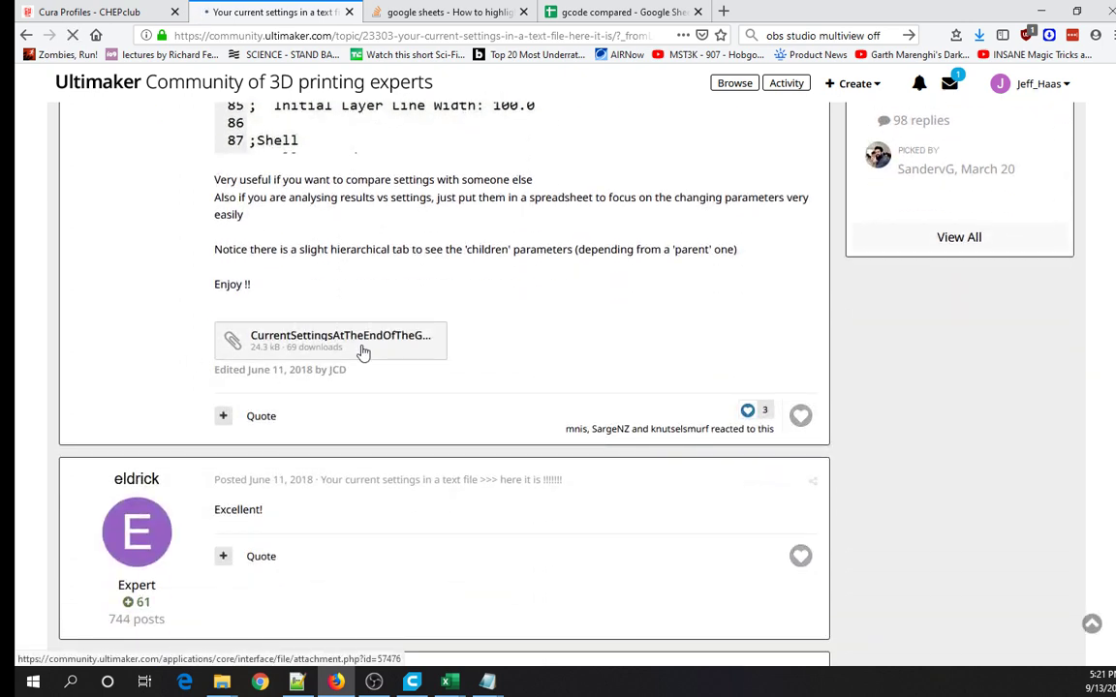
left_click(392, 531)
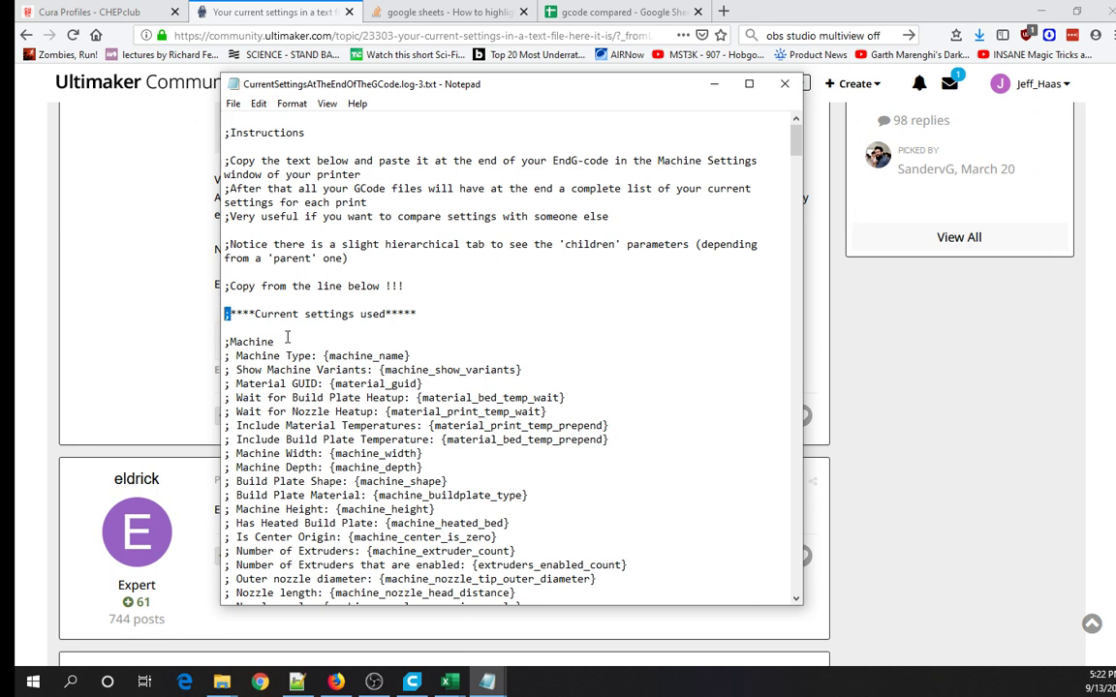
left_click(241, 313)
left_click_drag(321, 356, 413, 357)
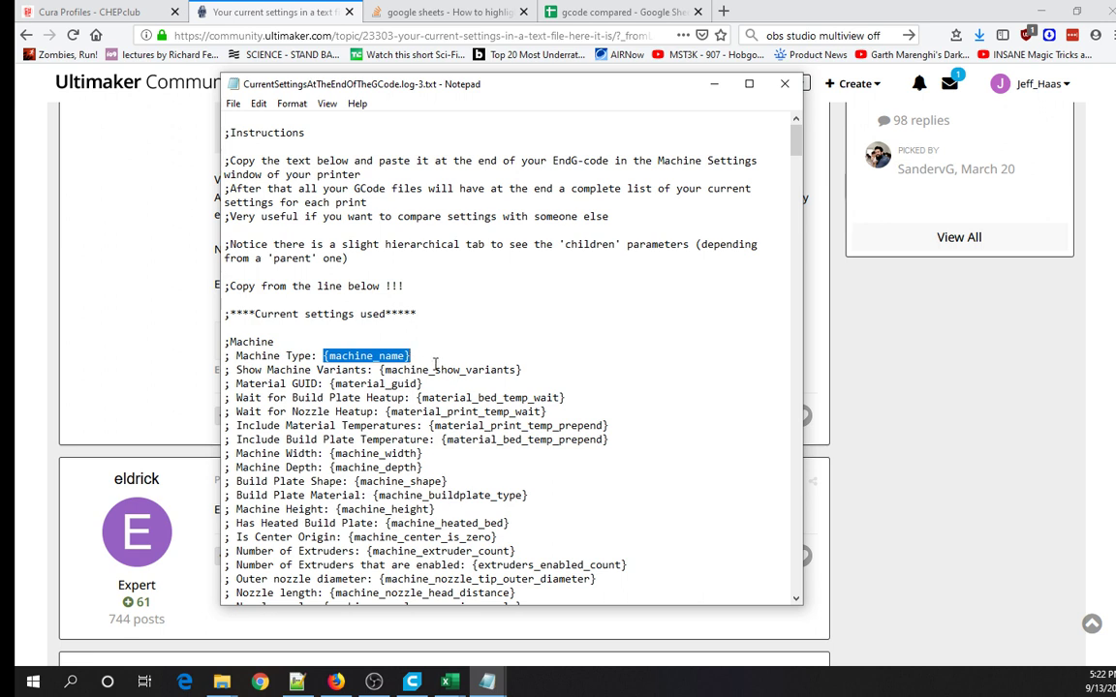
Select all text from the "Current settings used" line through the "End of current settings" line.
left_click(225, 314)
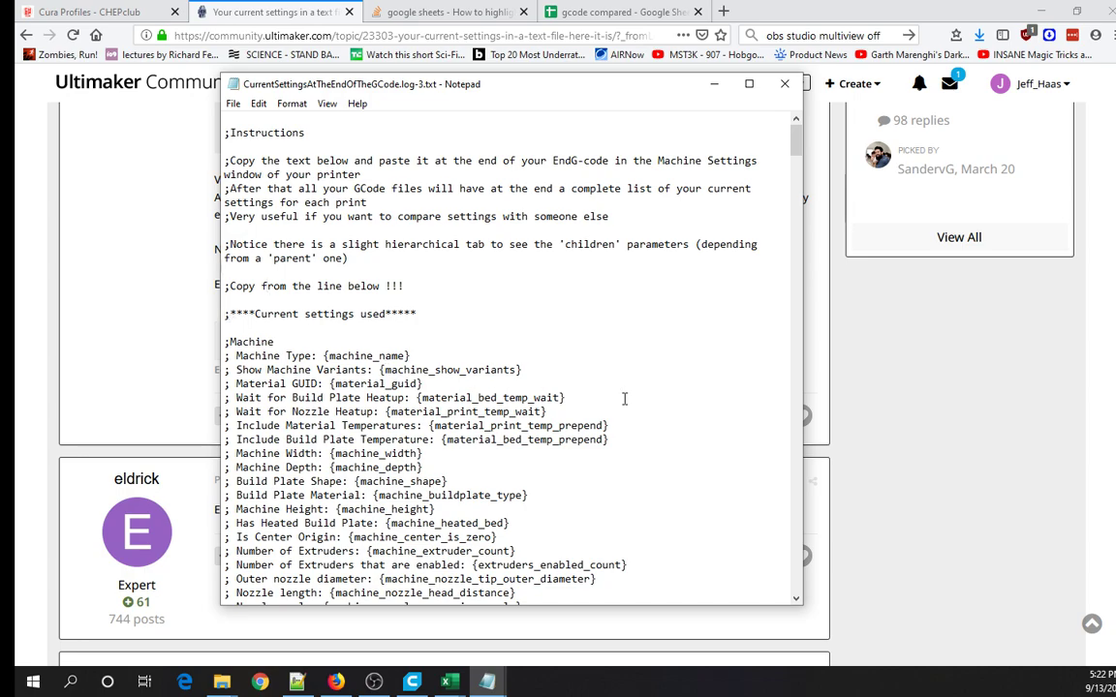
left_click_drag(721, 126, 772, 620)
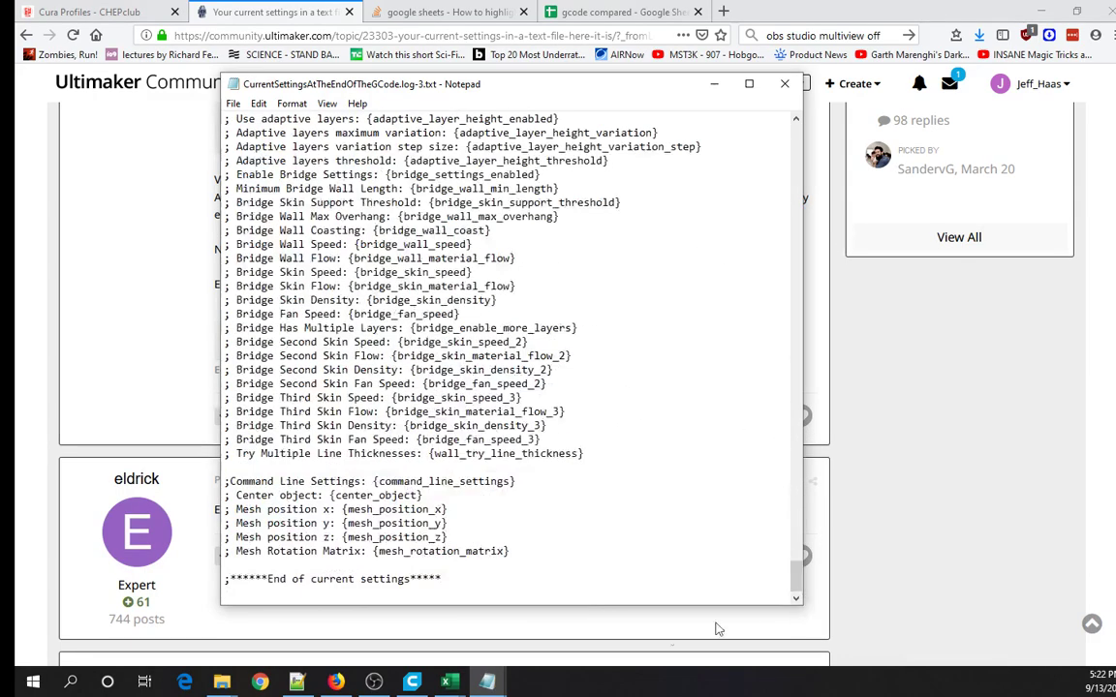
left_click(479, 578, "shift")
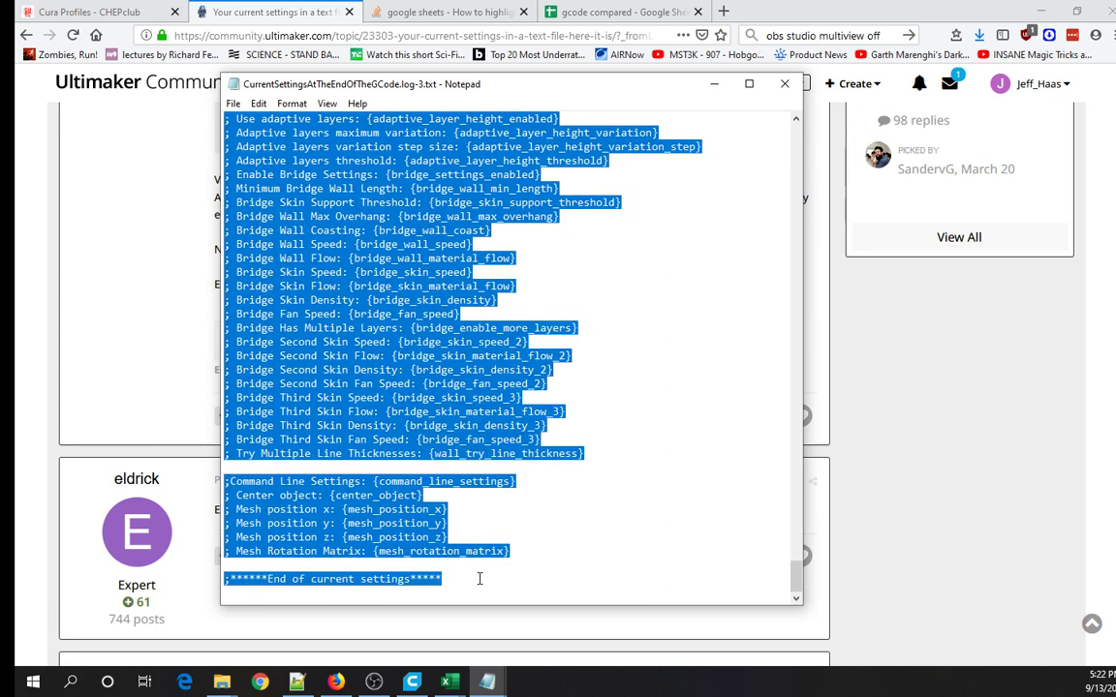
Switch to Cura and open the Machine Settings of the Creality Ender-3 printer from the preferences.
key("alt+Tab")
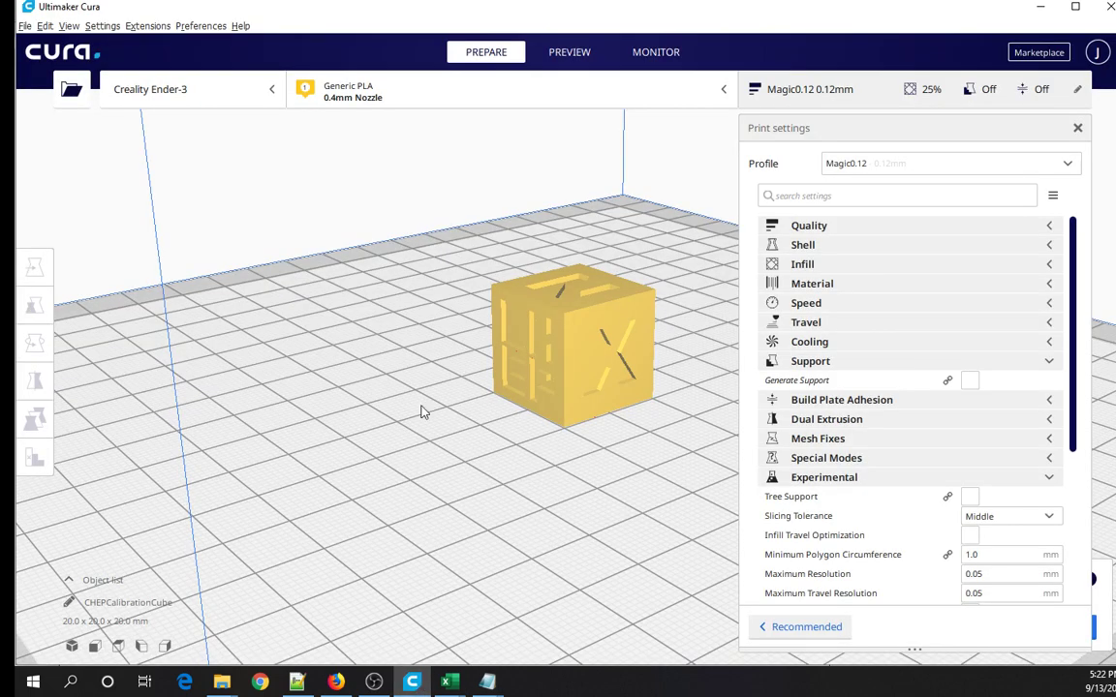
left_click(199, 27)
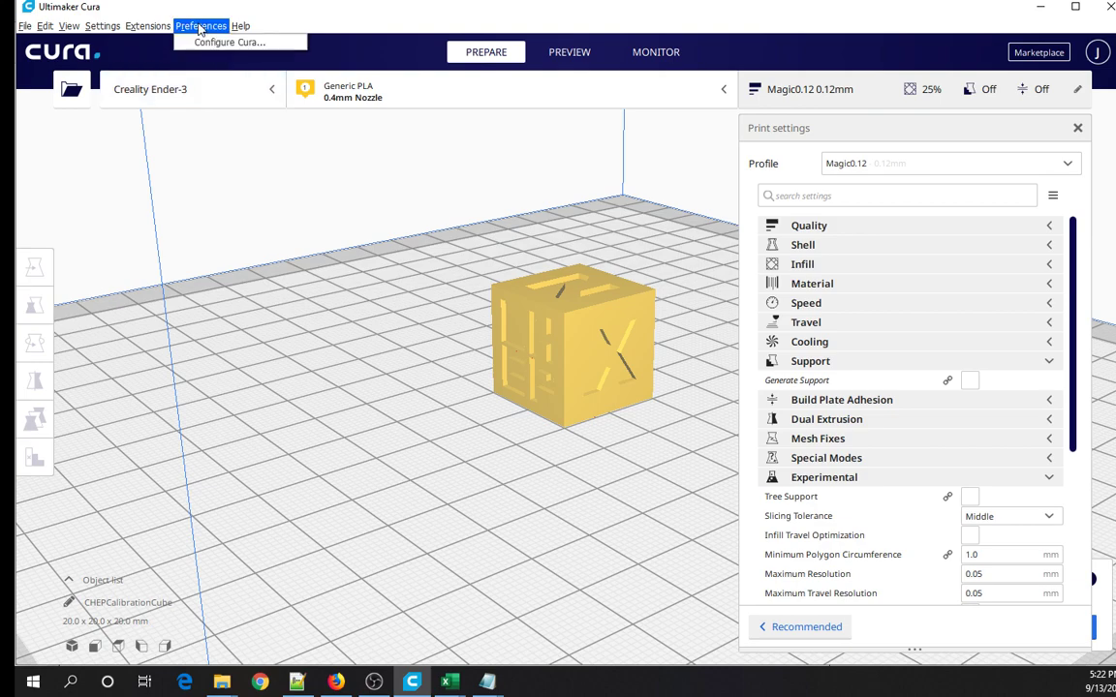
left_click(200, 43)
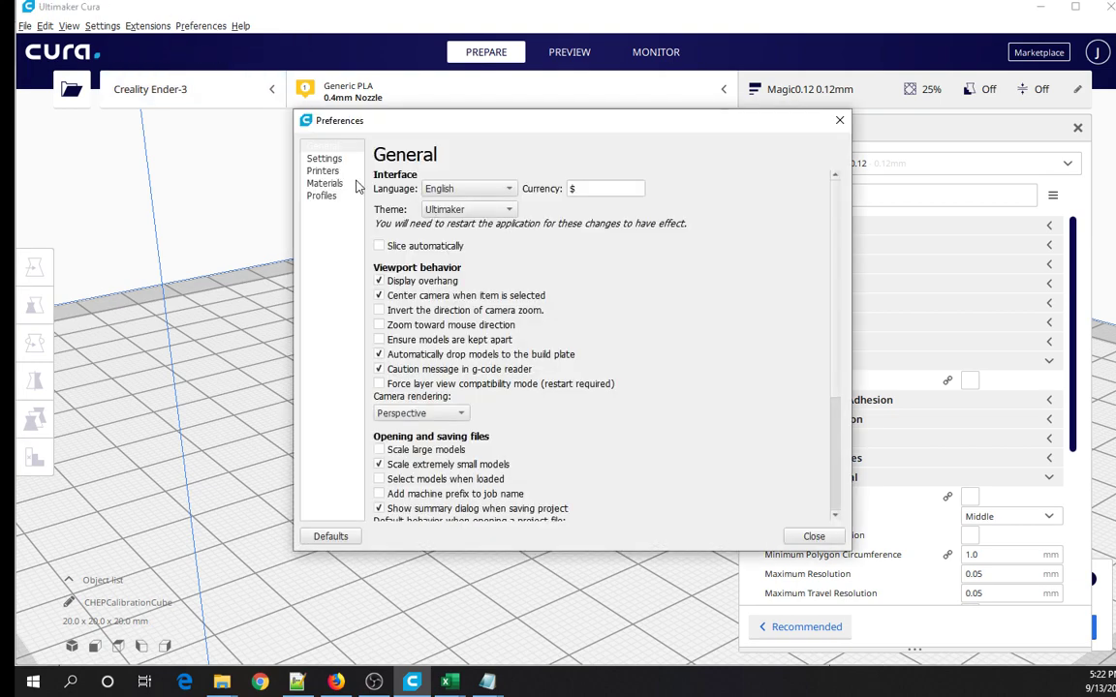
left_click(319, 172)
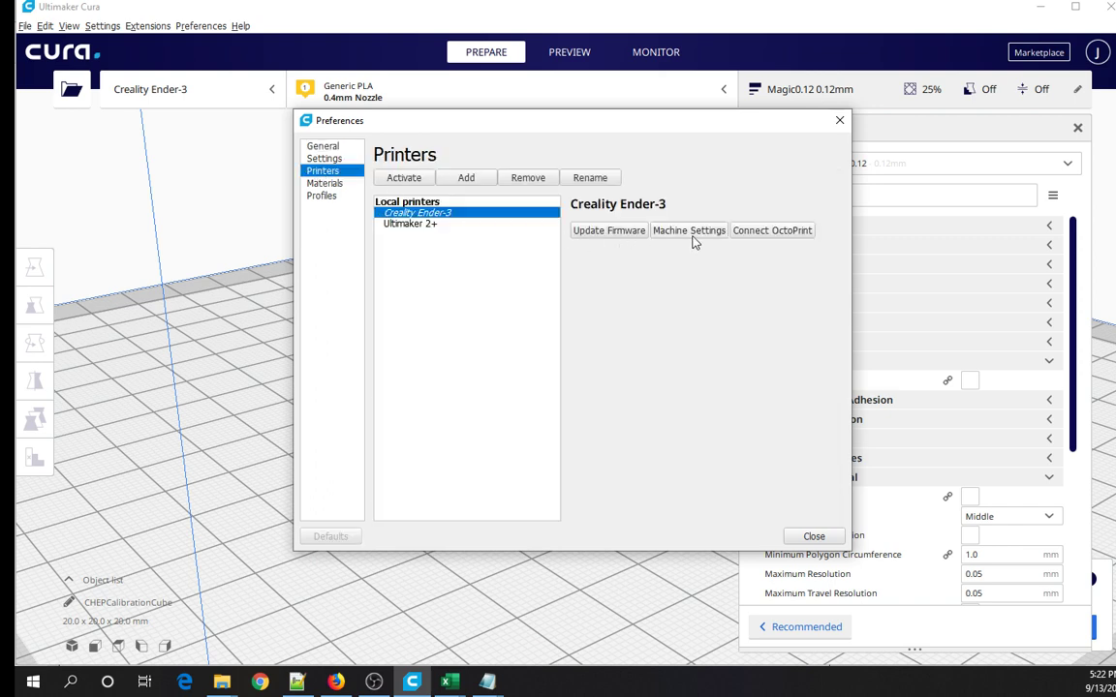
left_click(691, 240)
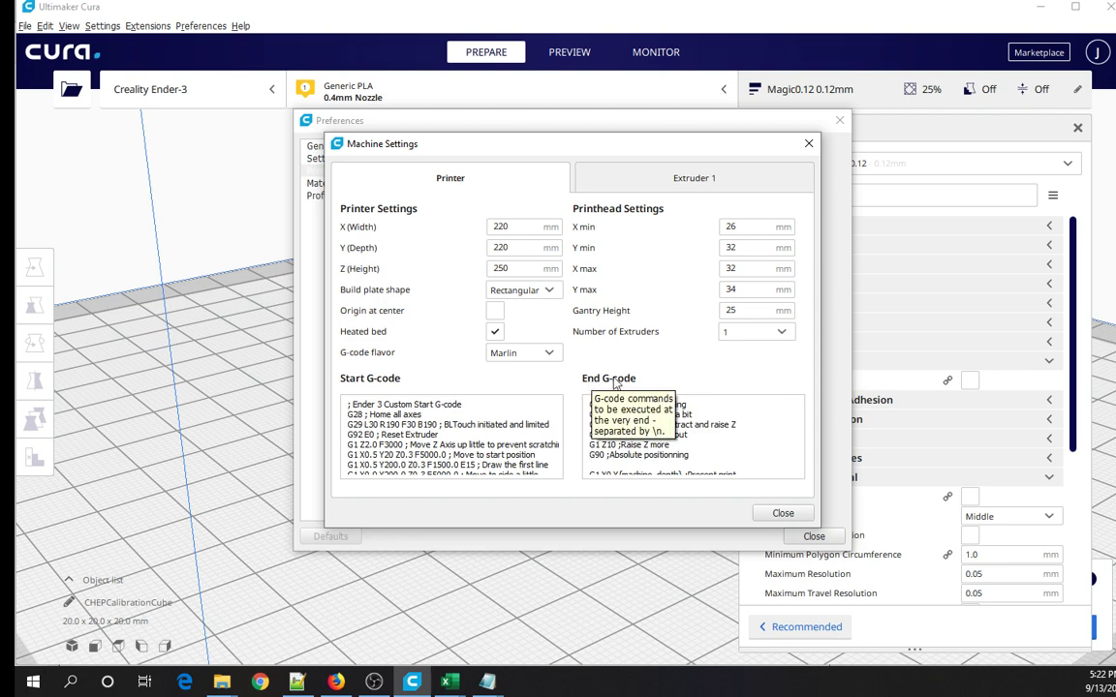
Review the End G-code through its current-settings block to the last line and close the machine settings and preferences.
scroll(750, 454, "down", 5)
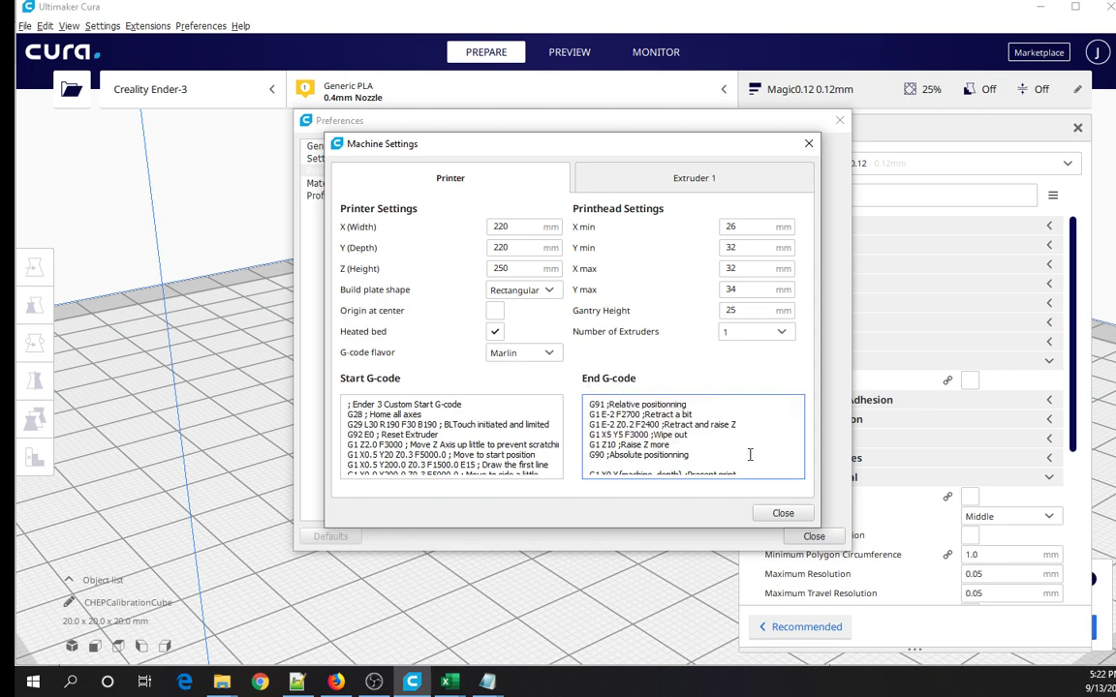
scroll(751, 455, "down", 2)
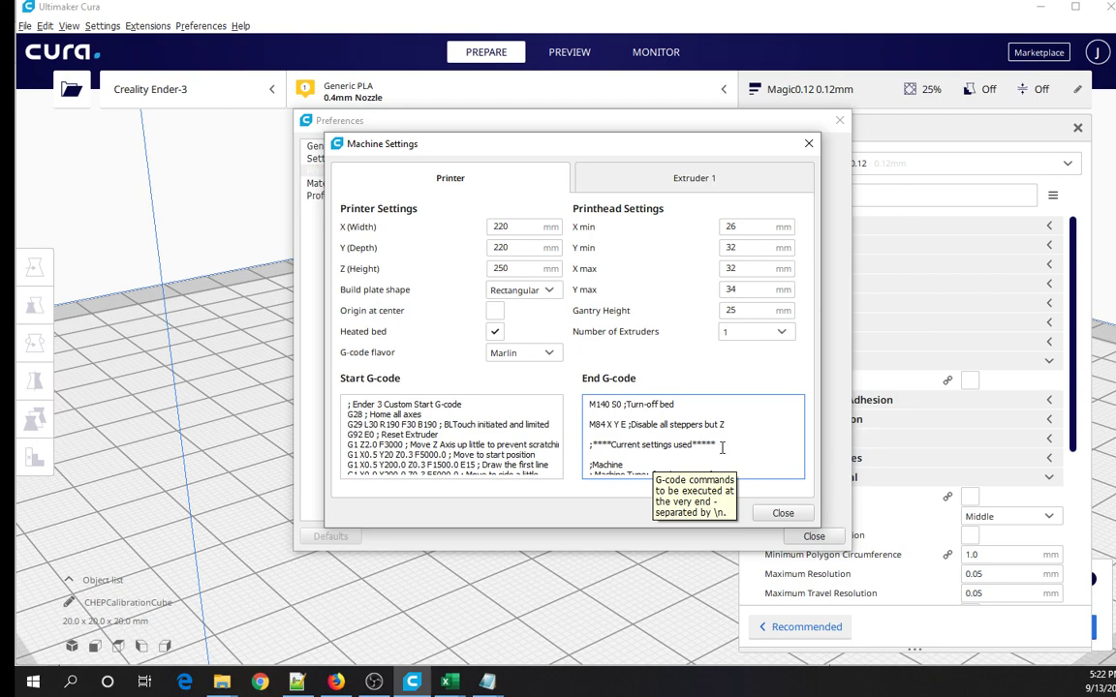
scroll(755, 454, "down", 10)
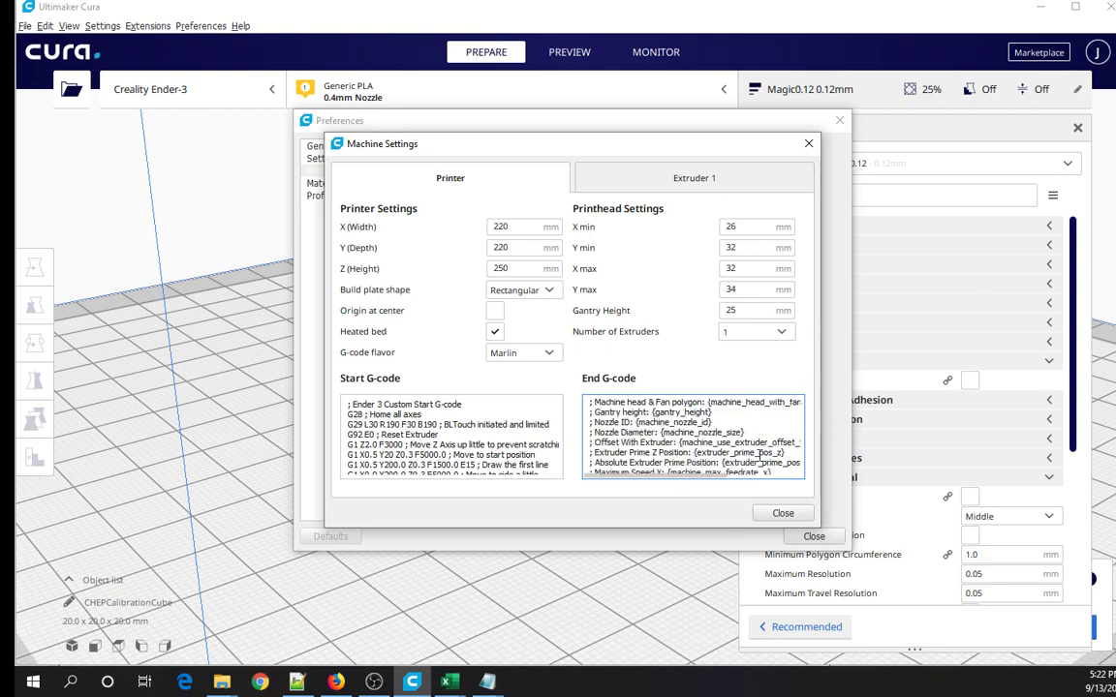
scroll(761, 454, "down", 15)
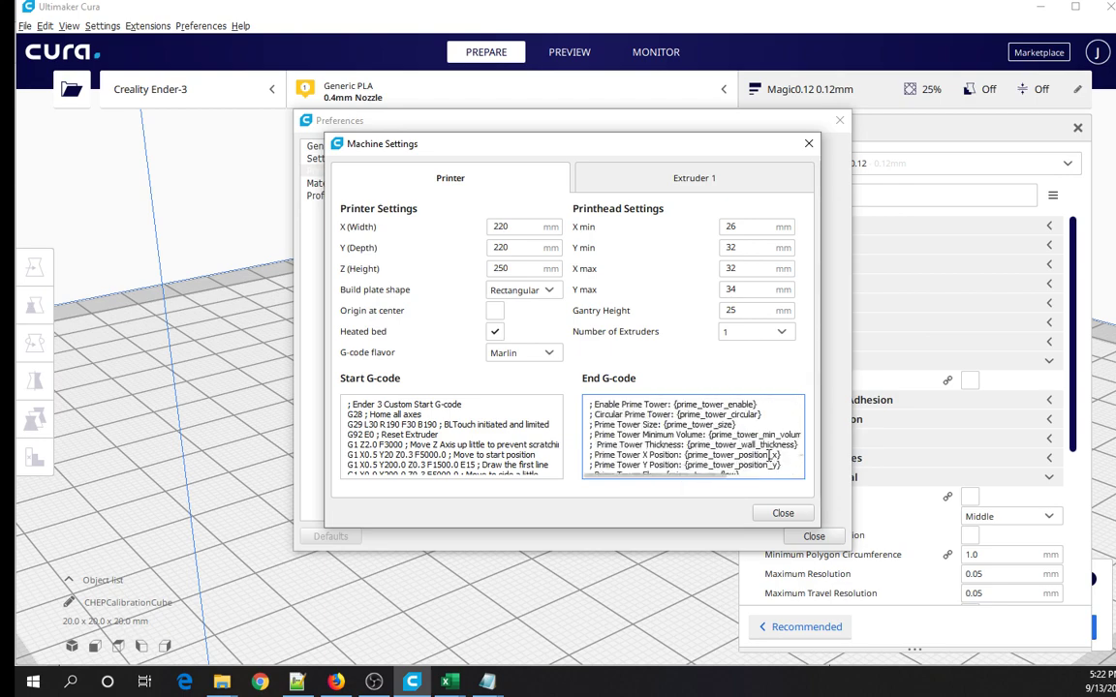
scroll(768, 453, "down", 10)
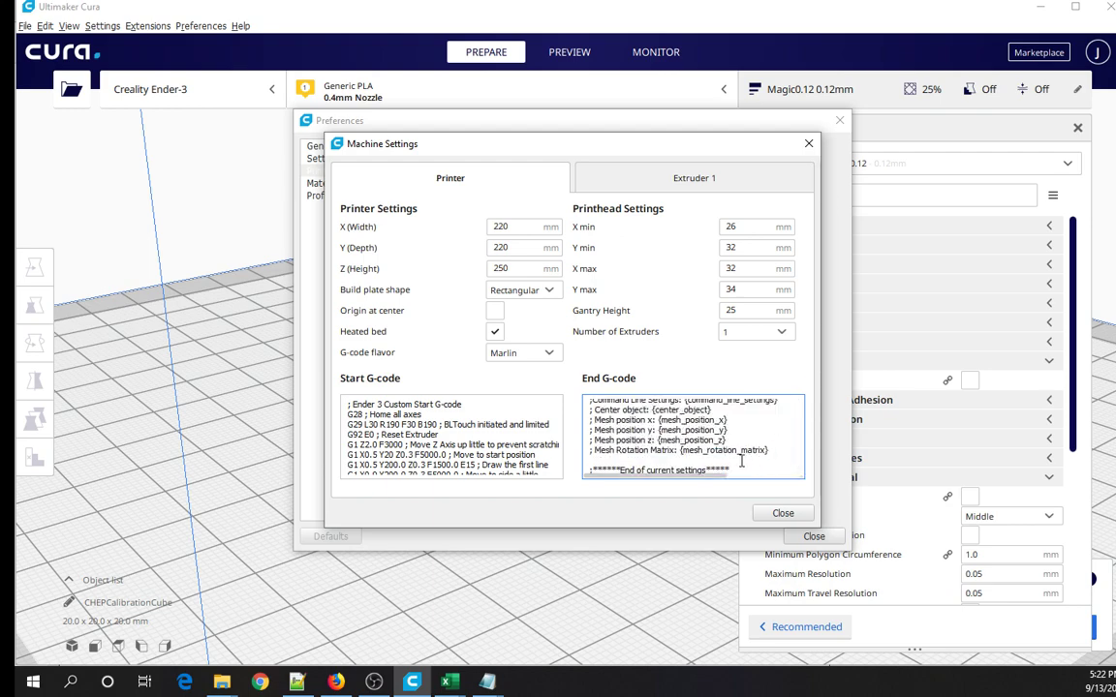
left_click(780, 515)
left_click(812, 534)
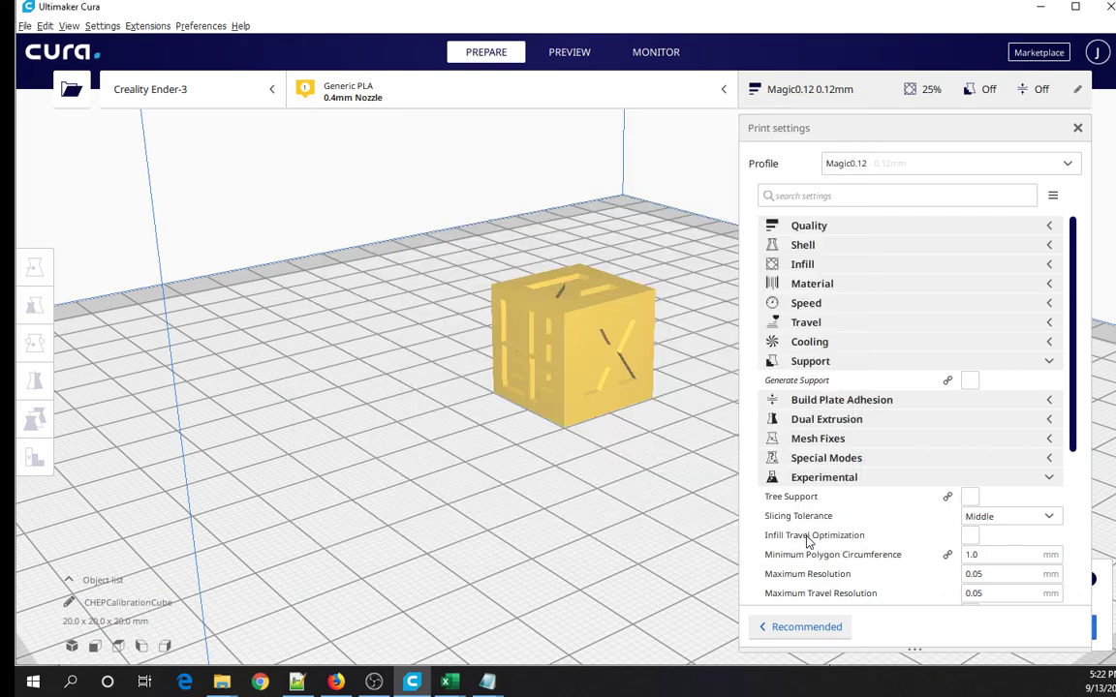
Close the print settings and save the sliced cube as "CHEPCalibrationCube .12.gcode" in the Test gcode folder.
right_click_drag(541, 446, 571, 428)
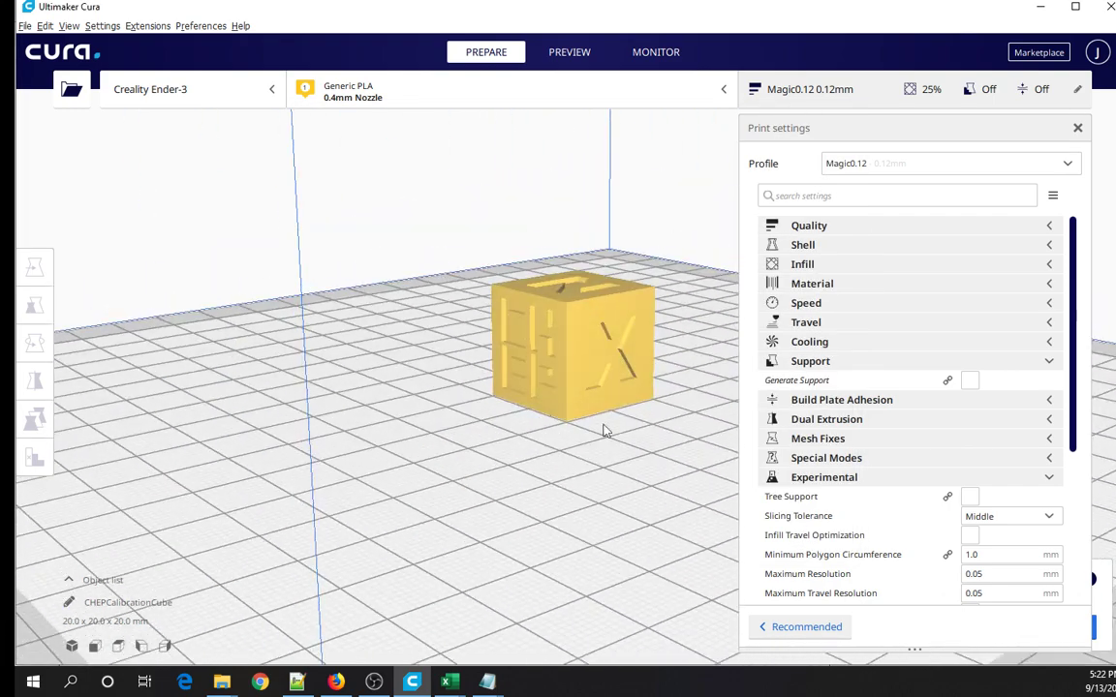
left_click(831, 105)
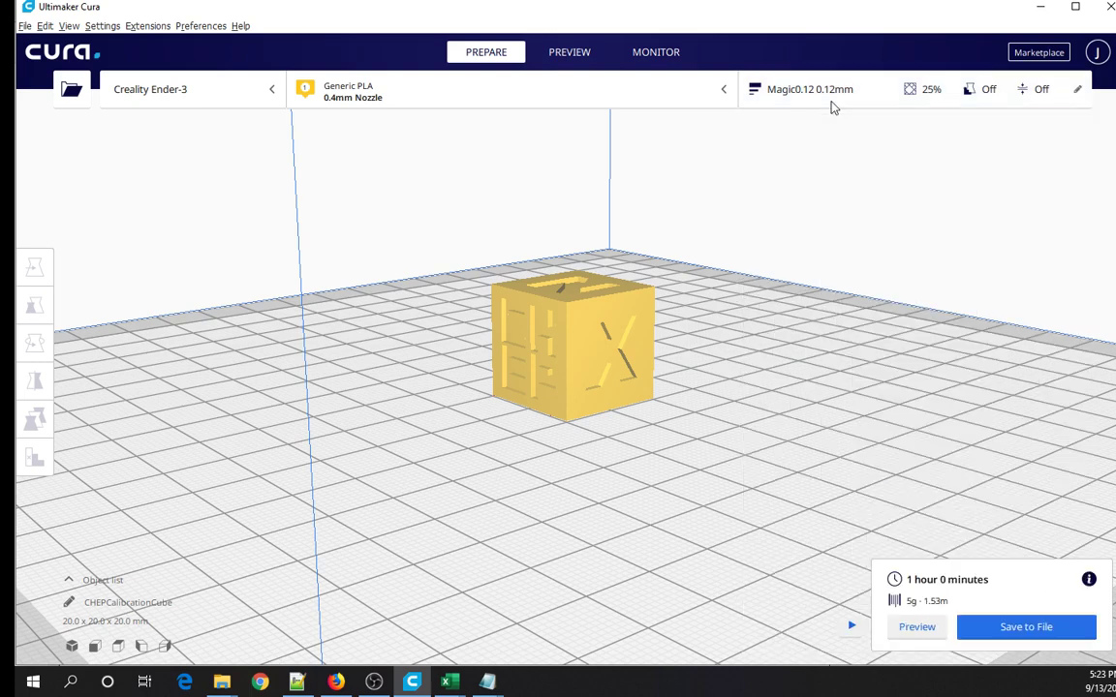
left_click(1018, 630)
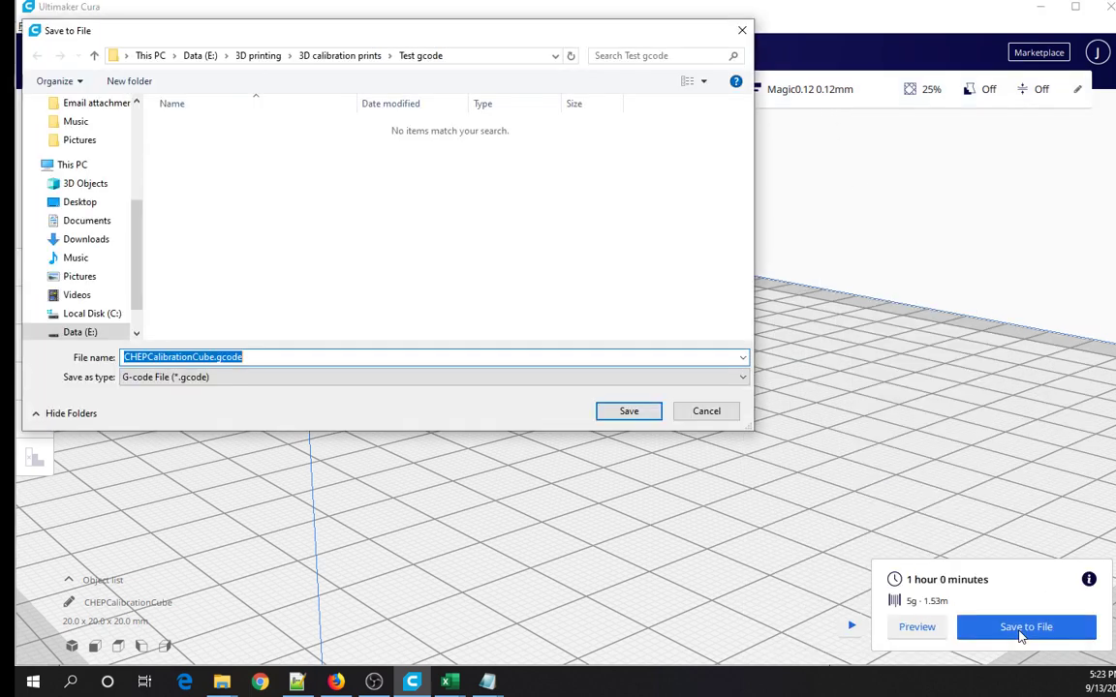
key("End")
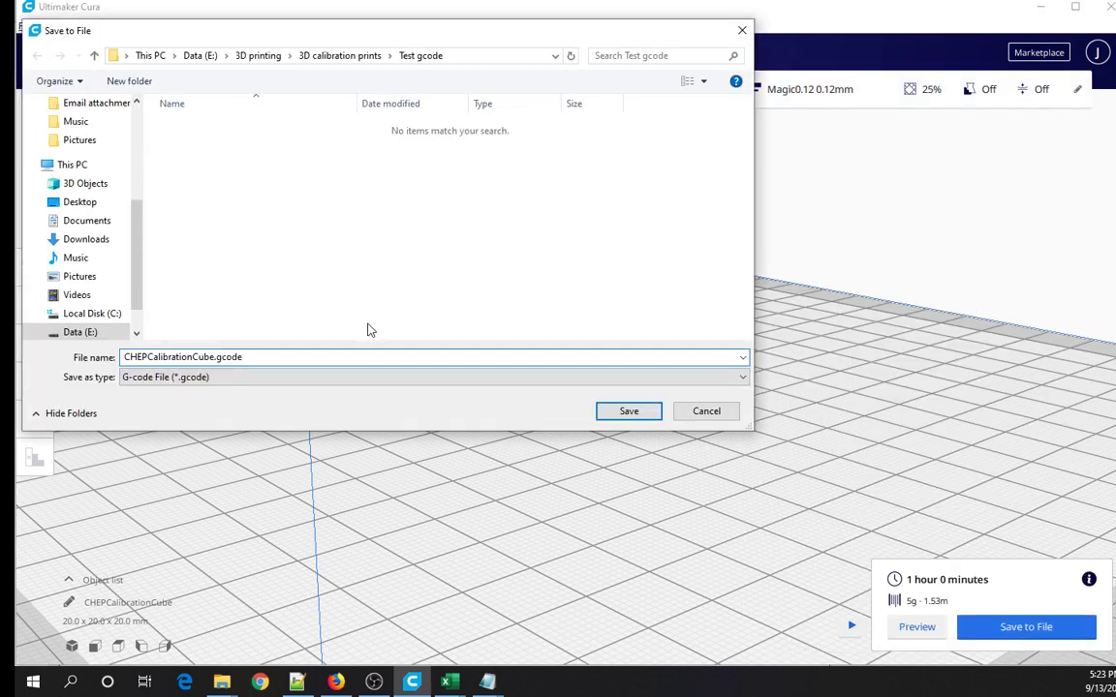
type(".12")
key("Return")
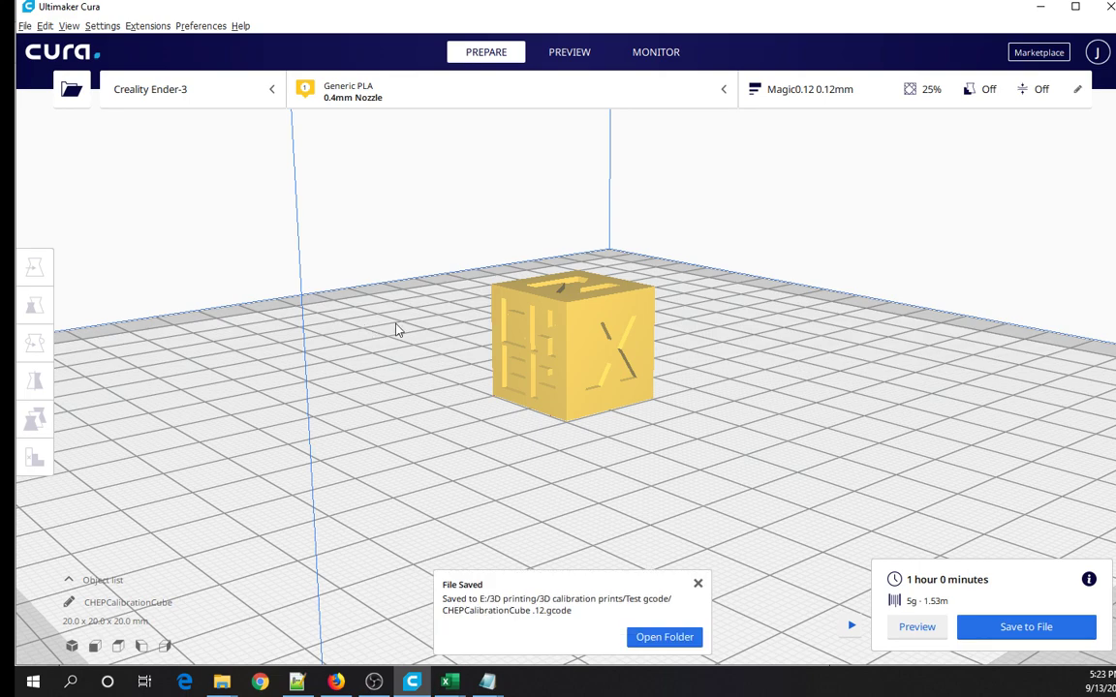
Open the Test gcode folder and load CHEPCalibrationCube .12.gcode into Notepad++ placed beside it.
left_click(669, 636)
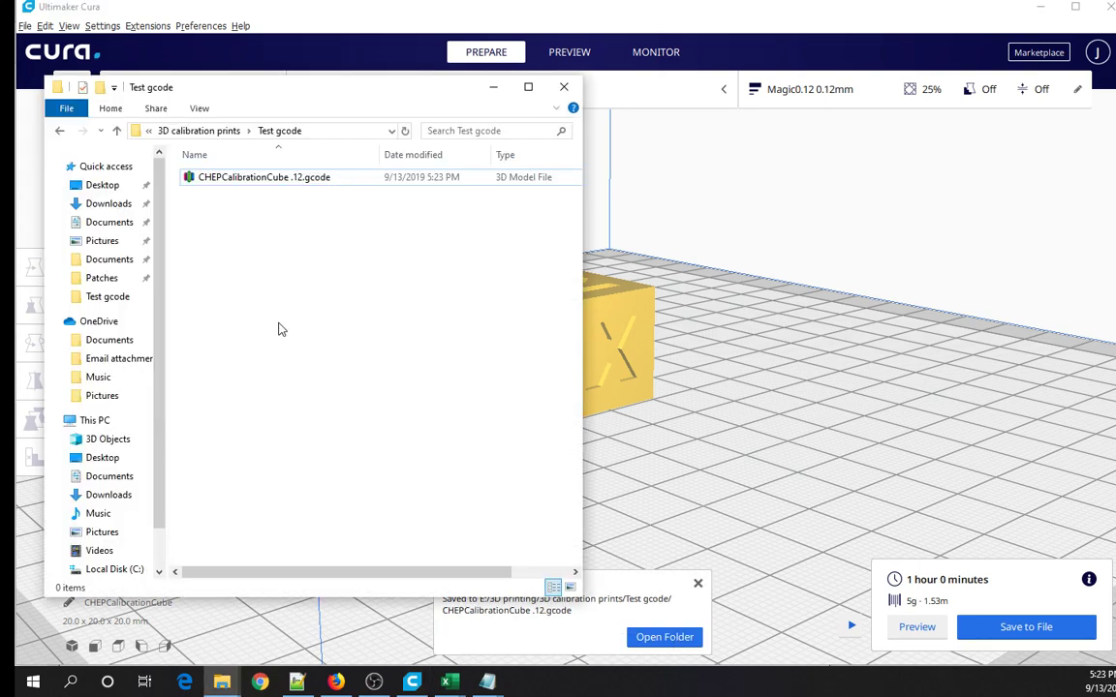
left_click(296, 682)
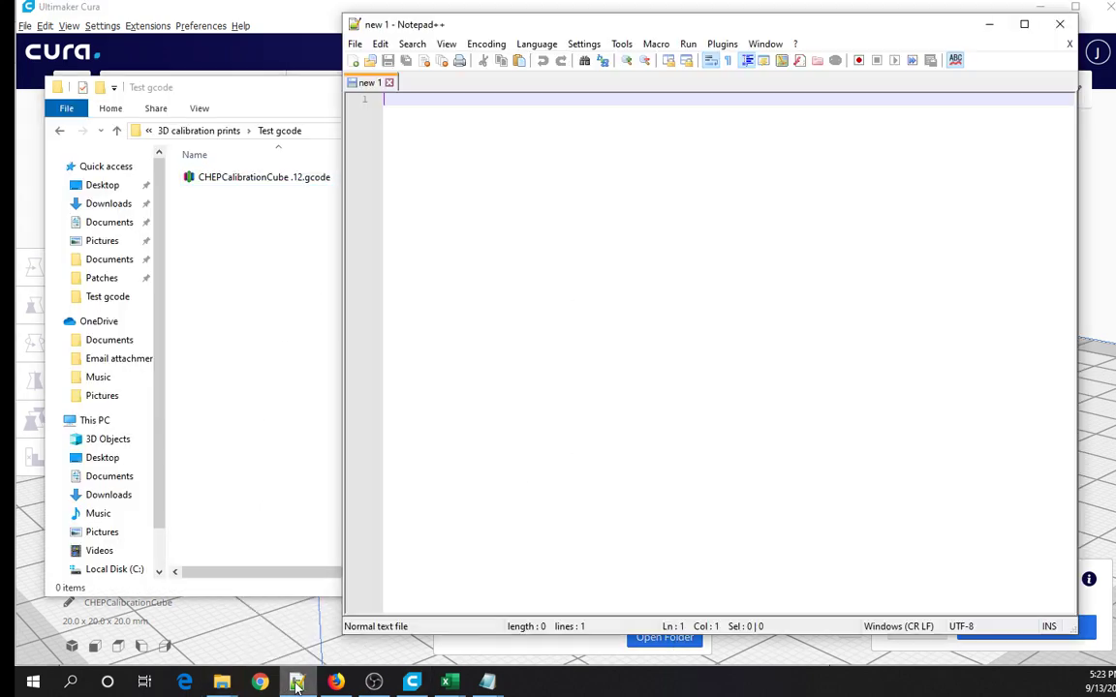
left_click_drag(468, 32, 507, 31)
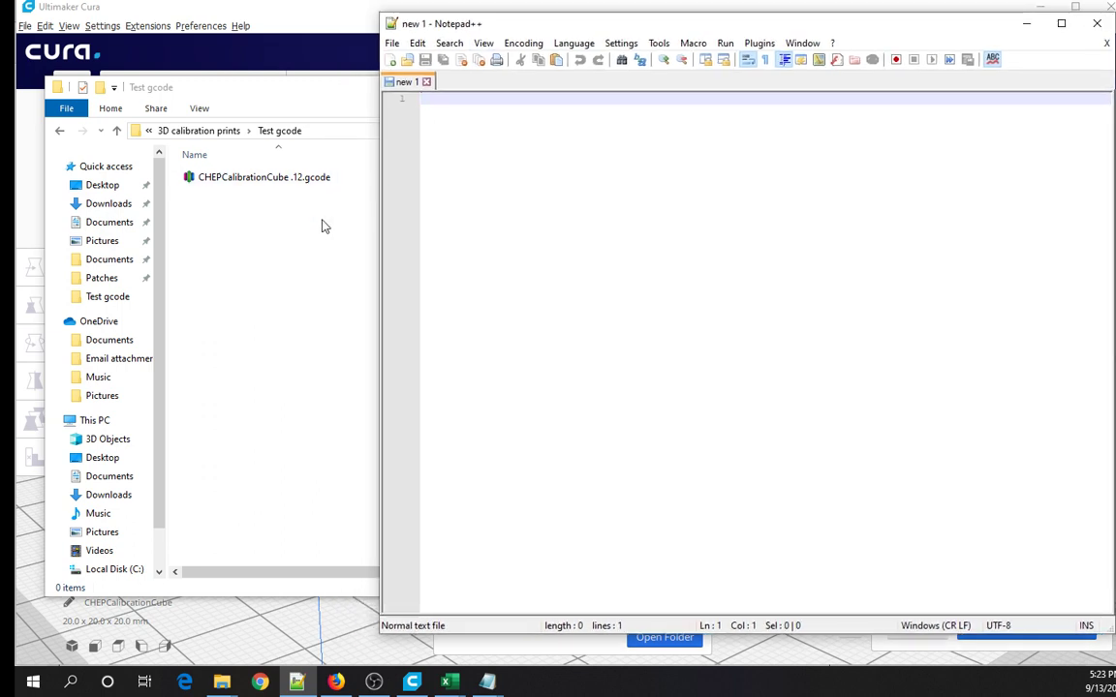
left_click_drag(196, 181, 485, 213)
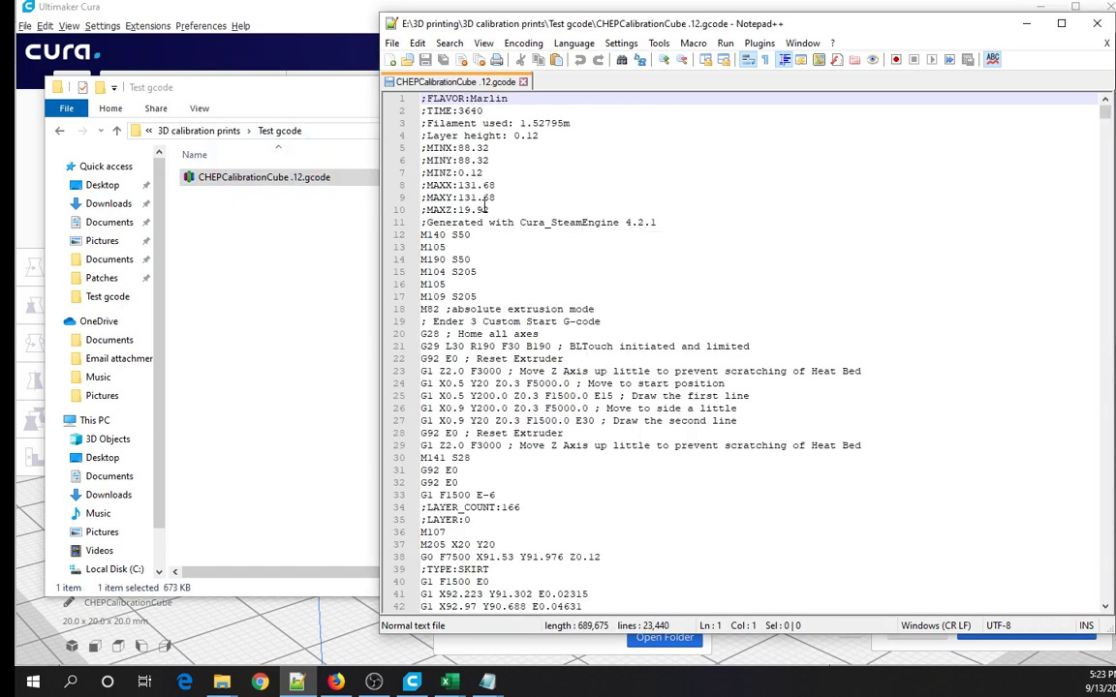
Search the G-code for "current" to reach the current settings block, closing the search dialog.
left_click(448, 42)
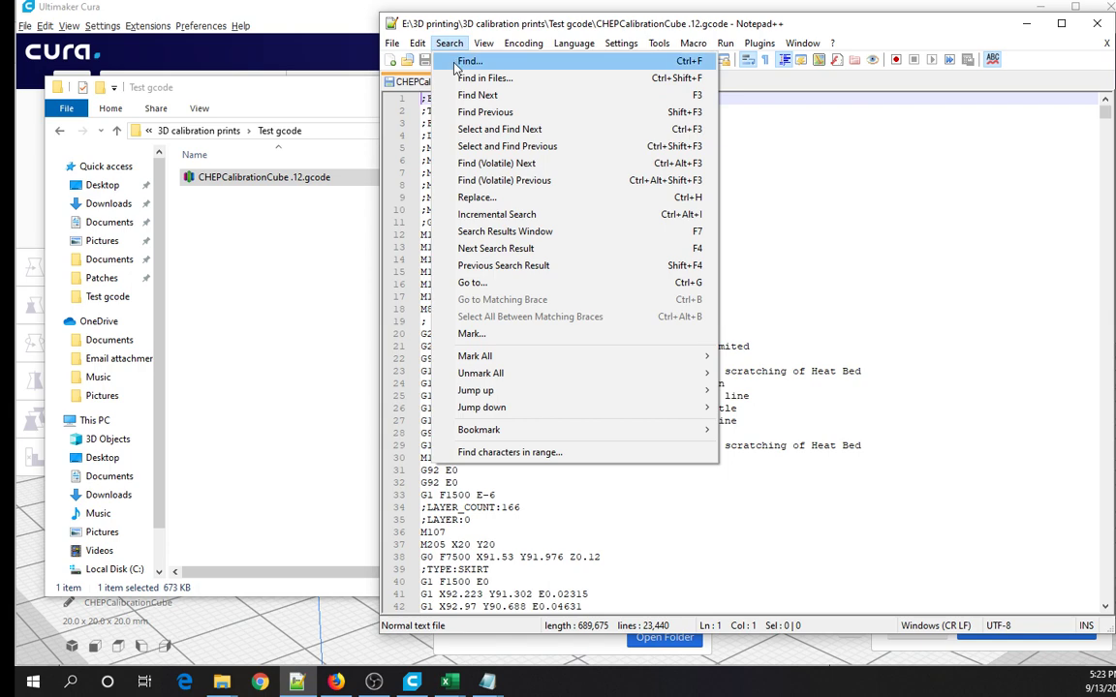
left_click(455, 64)
type("current")
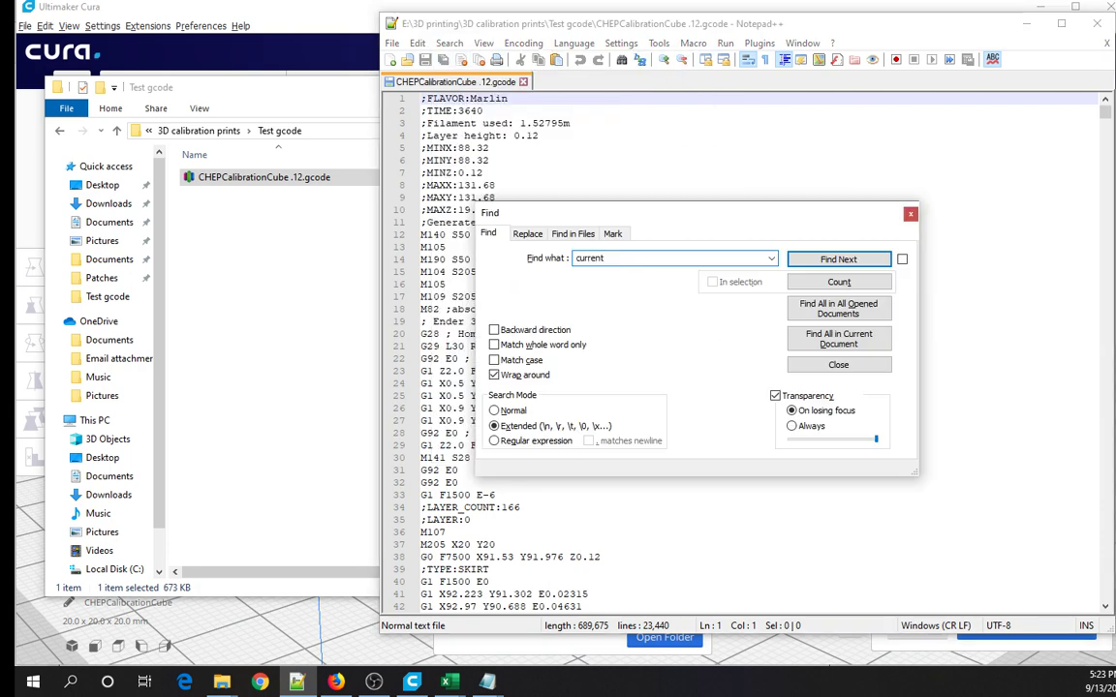
key("Return")
key("Escape")
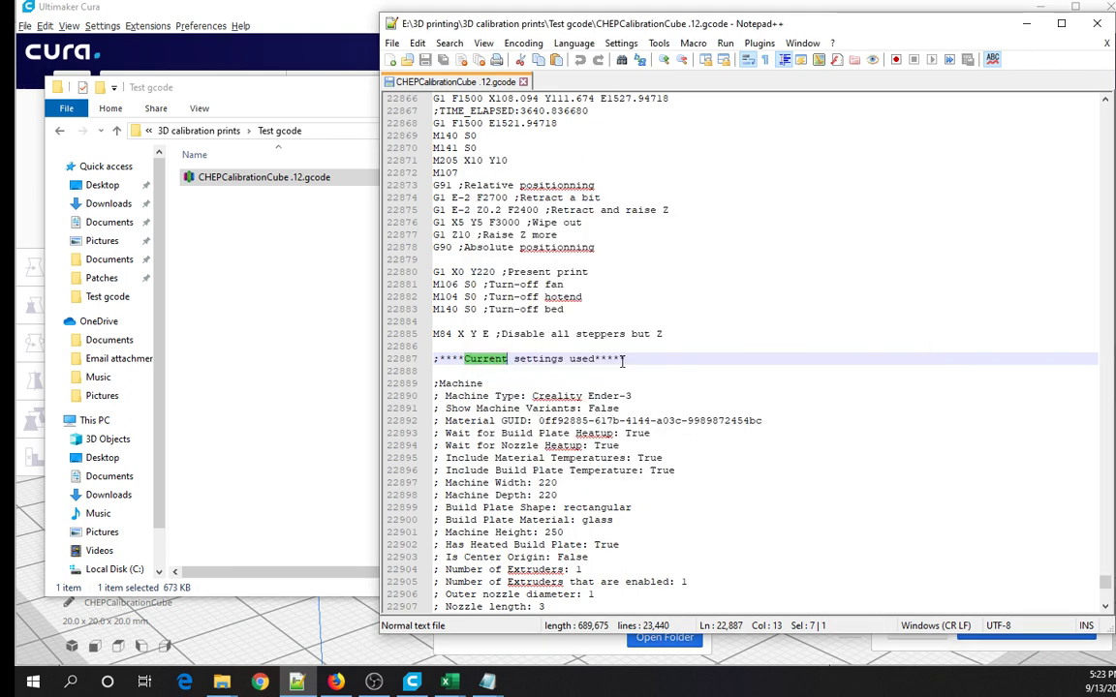
Examine the Machine section of the current settings, from the machine type down to the Feeder Wheel Diameter.
left_click_drag(532, 396, 639, 396)
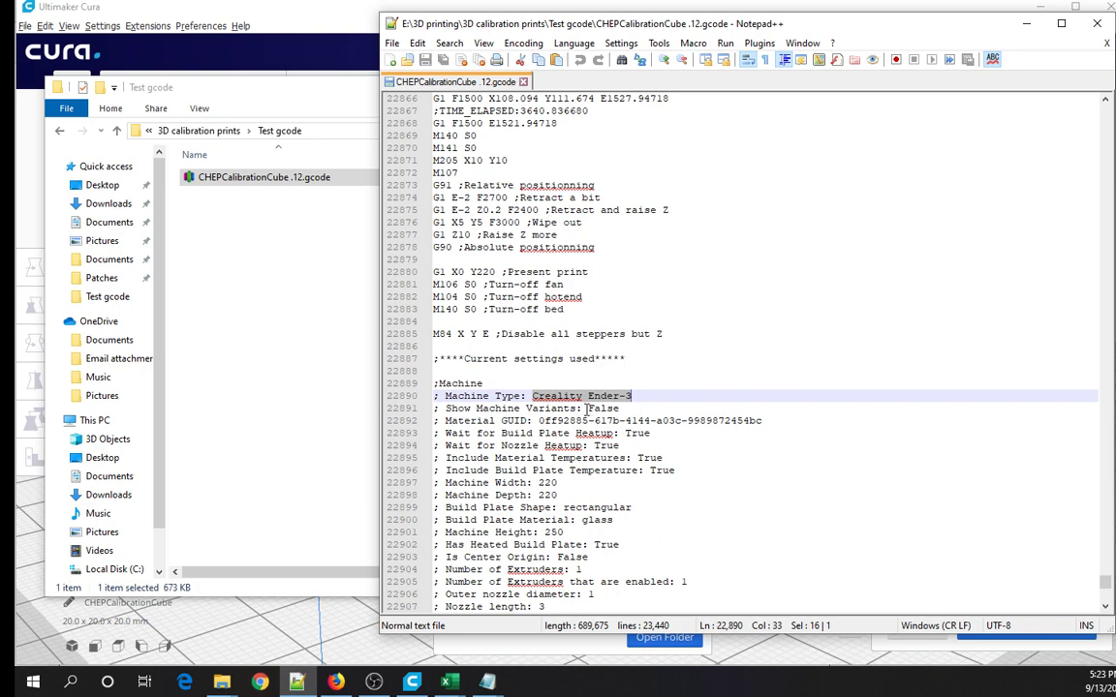
double_click(602, 407)
scroll(632, 506, "down", 6)
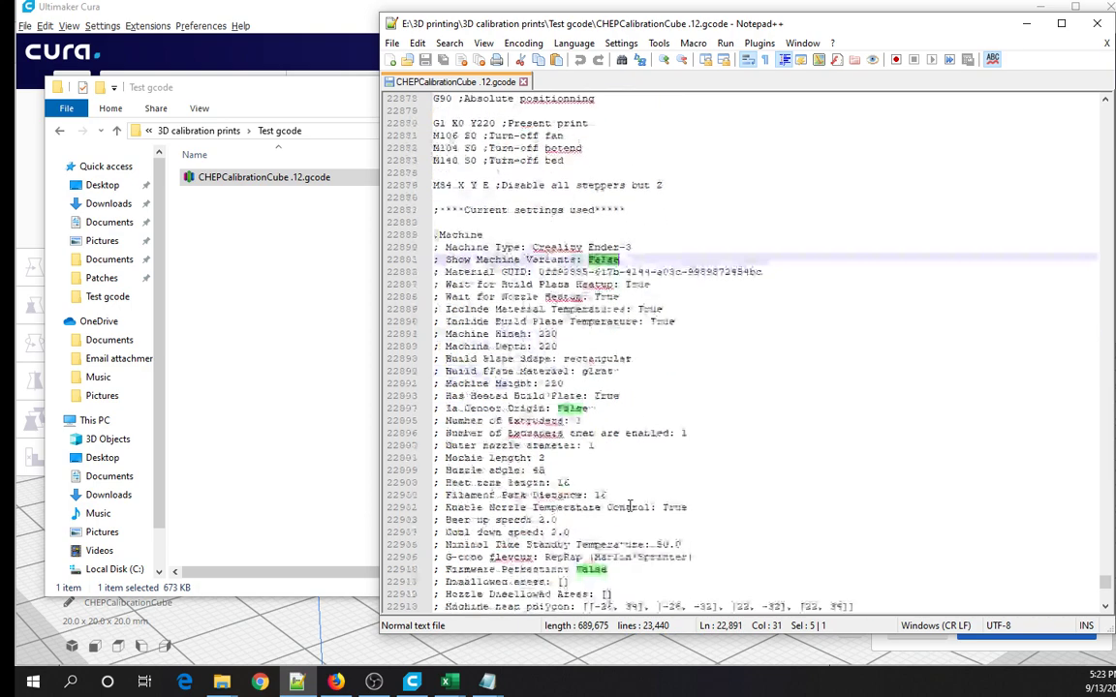
left_click(629, 506)
scroll(643, 509, "down", 8)
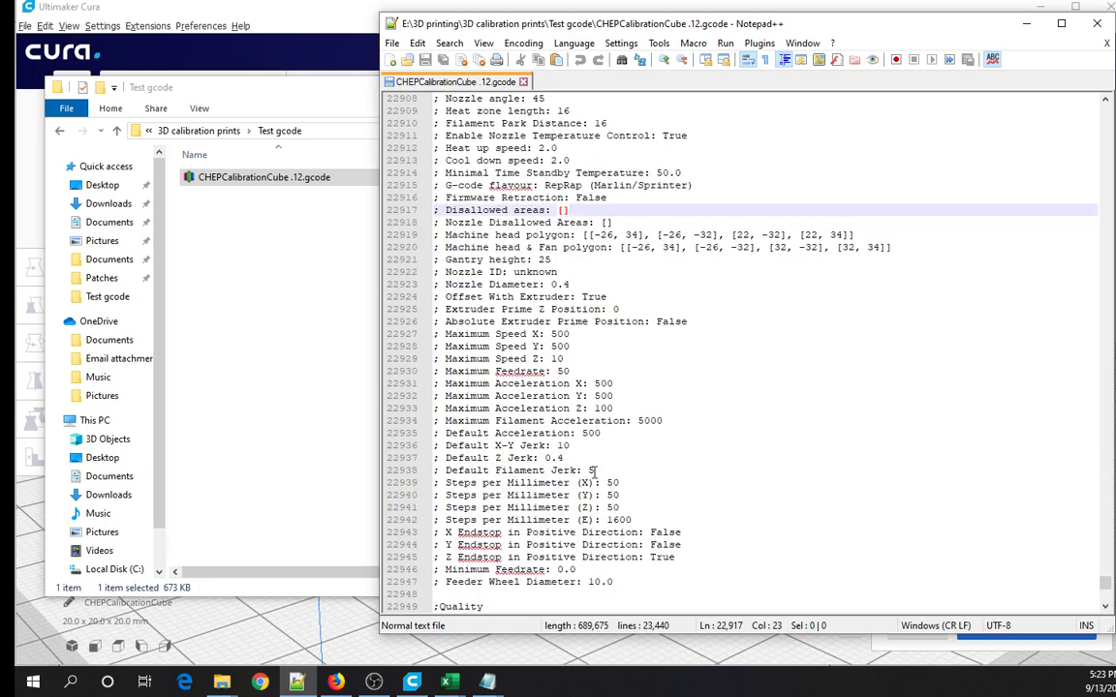
scroll(636, 506, "up", 8)
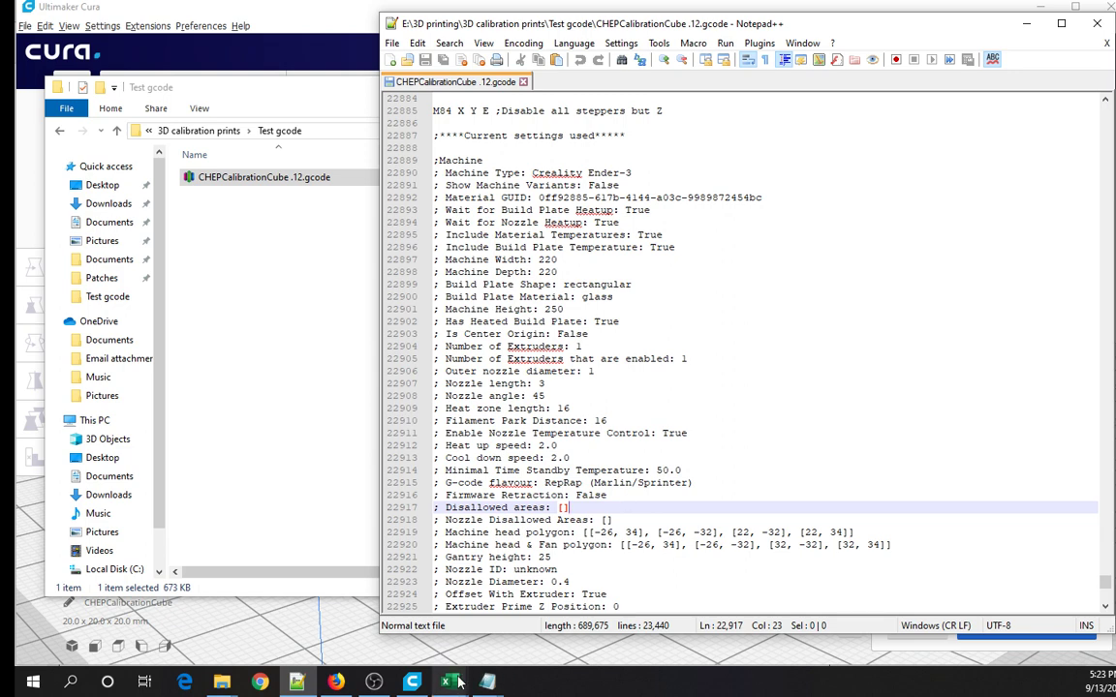
Bring up the blank Excel workbook behind Notepad++ and copy the G-code from the "Current settings used" line through "End of current settings".
mouse_move(448, 680)
left_click(486, 646)
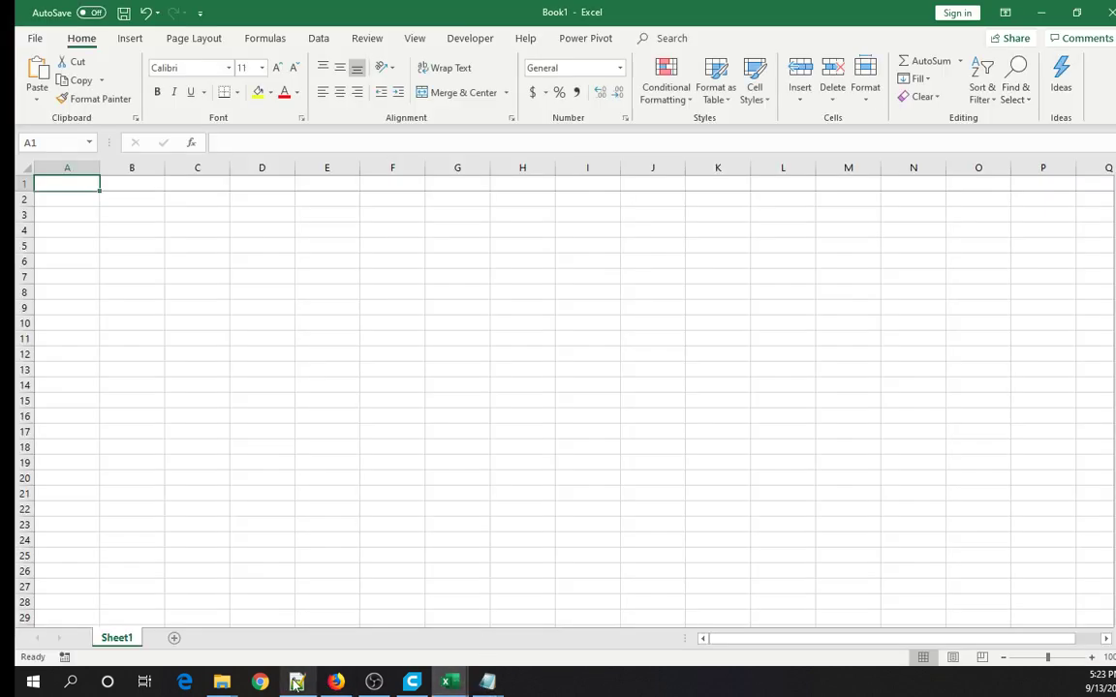
key("alt+Tab")
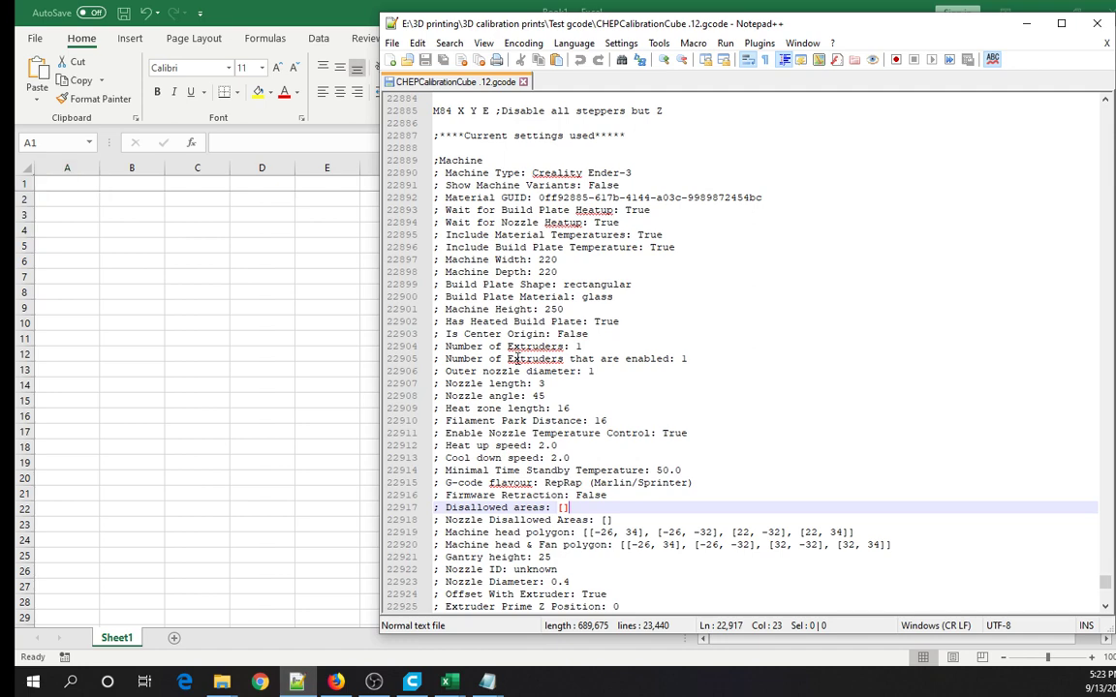
left_click(435, 135)
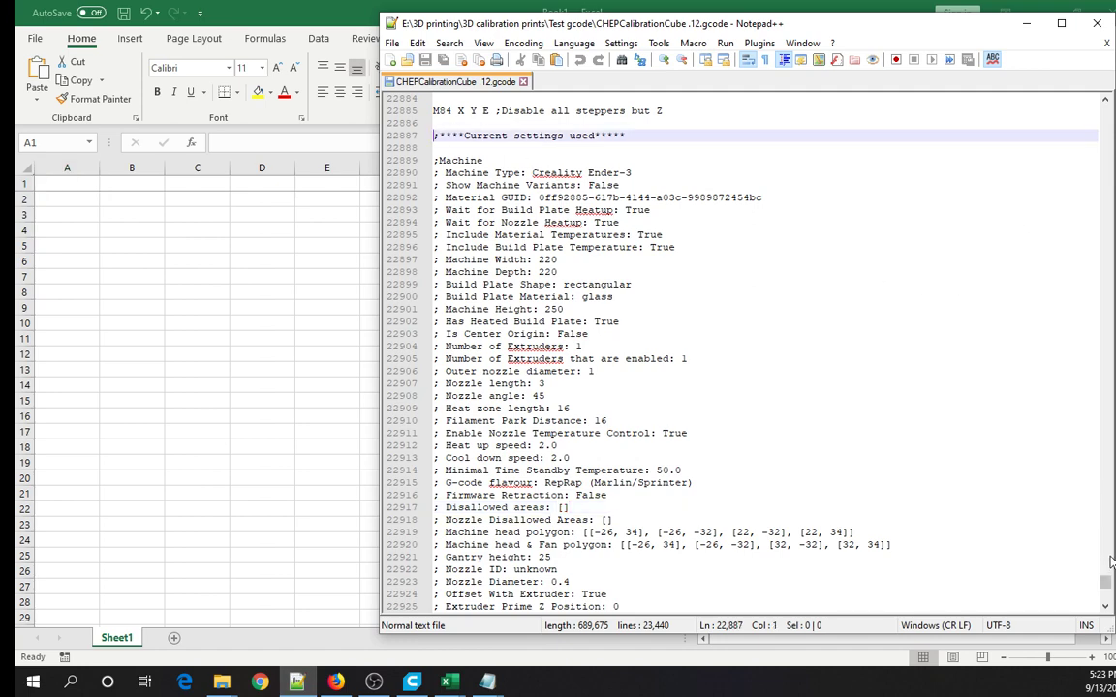
scroll(996, 542, "down", 20)
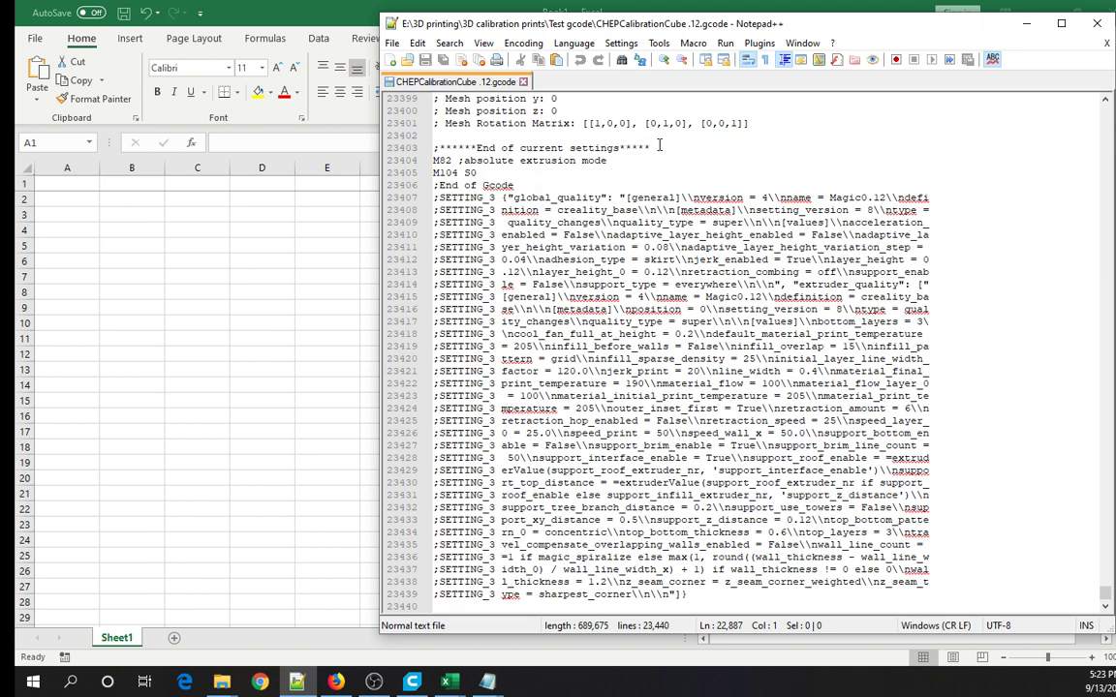
left_click(656, 146, "shift")
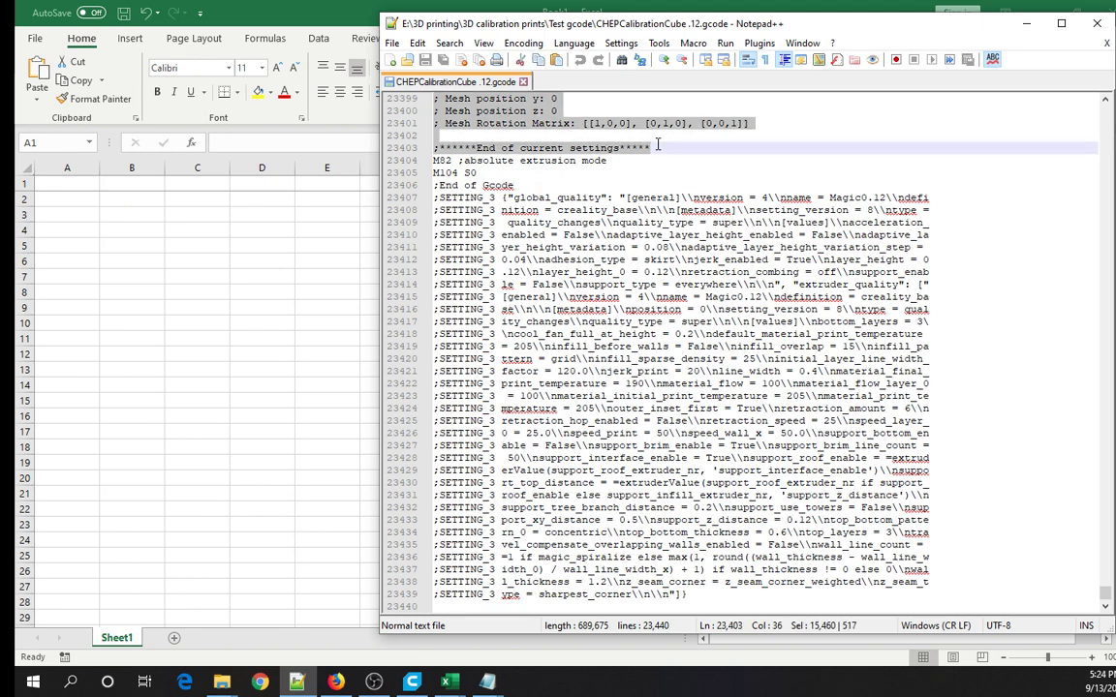
scroll(656, 145, "up", 8)
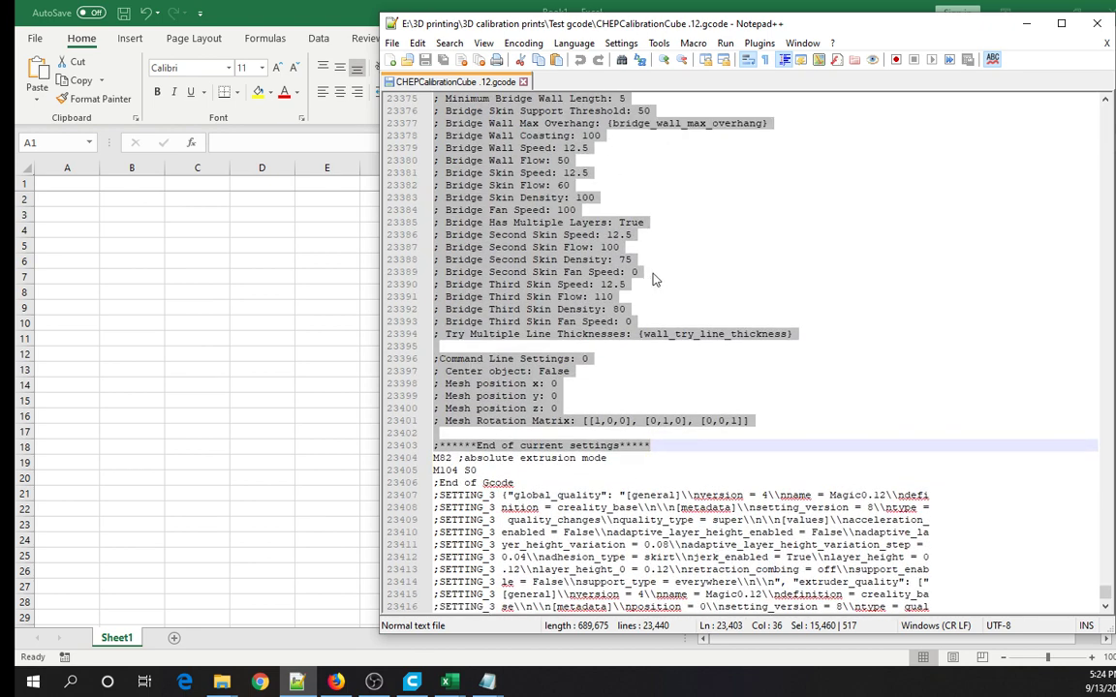
Switch to the blank Excel workbook and paste the copied settings starting at cell A2.
left_click(87, 201)
left_click(60, 200)
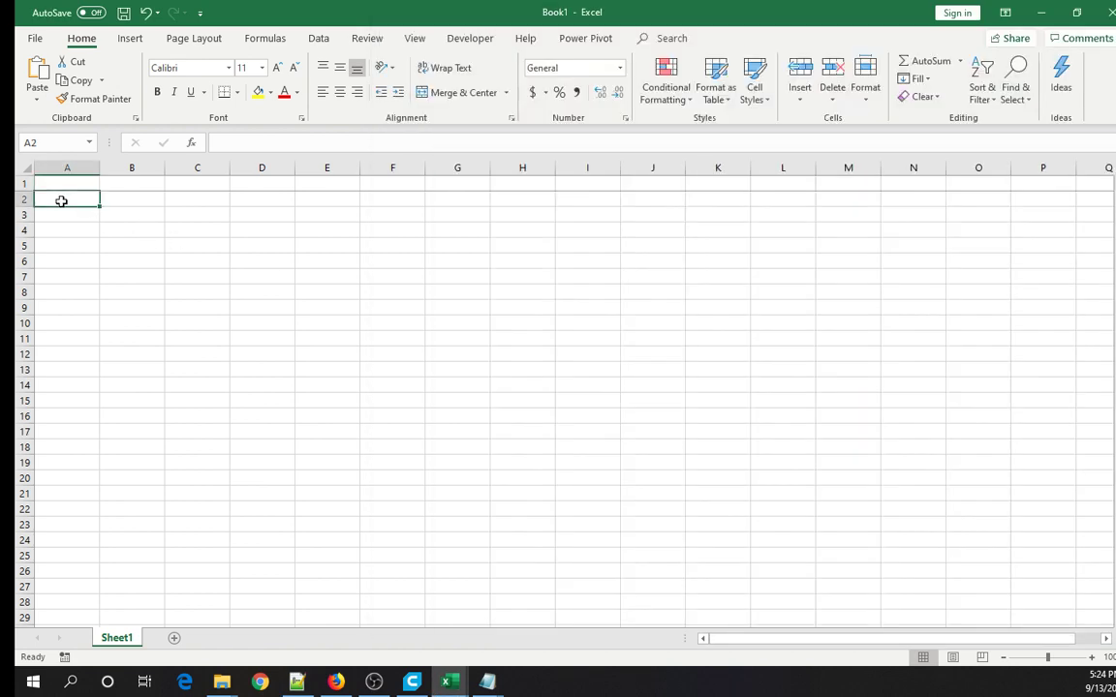
right_click(60, 199)
left_click(94, 271)
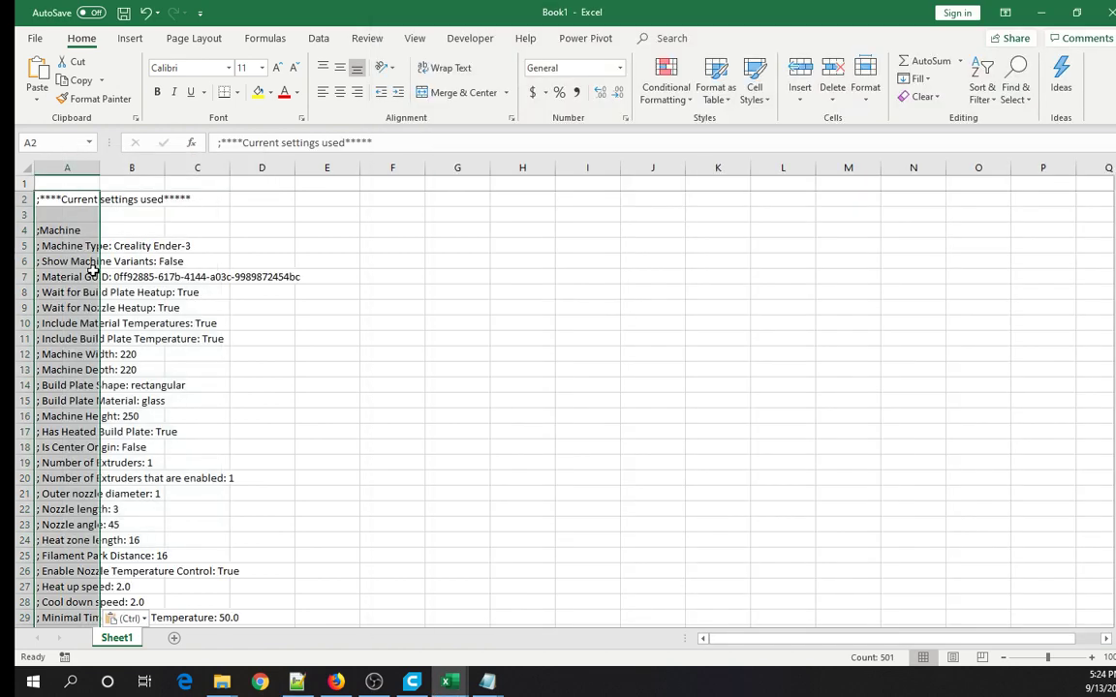
Widen column A to fit the settings text and enter the heading "CHEP .12" in cell A1.
left_click_drag(101, 171, 356, 192)
left_click(92, 181)
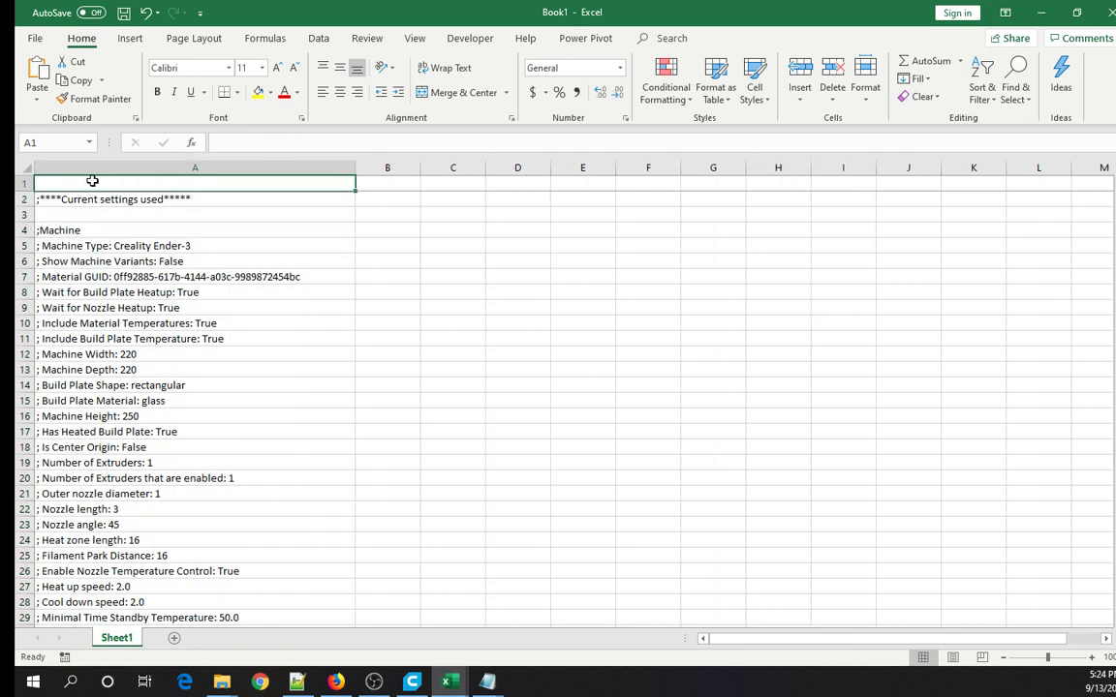
type("CHEP .12")
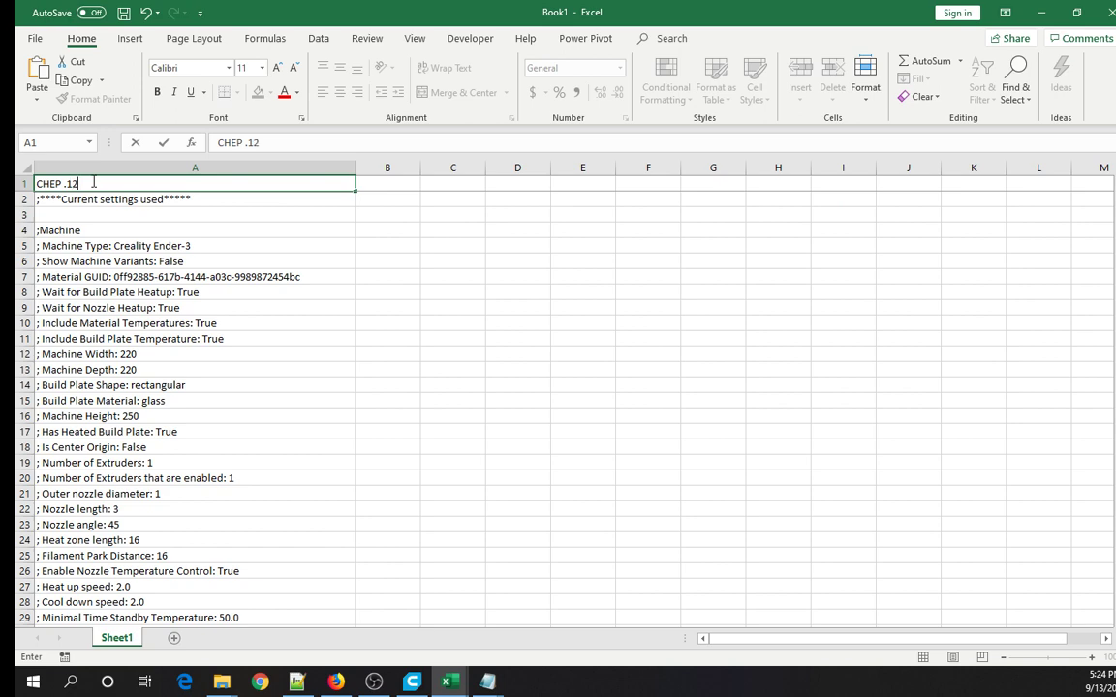
key("Return")
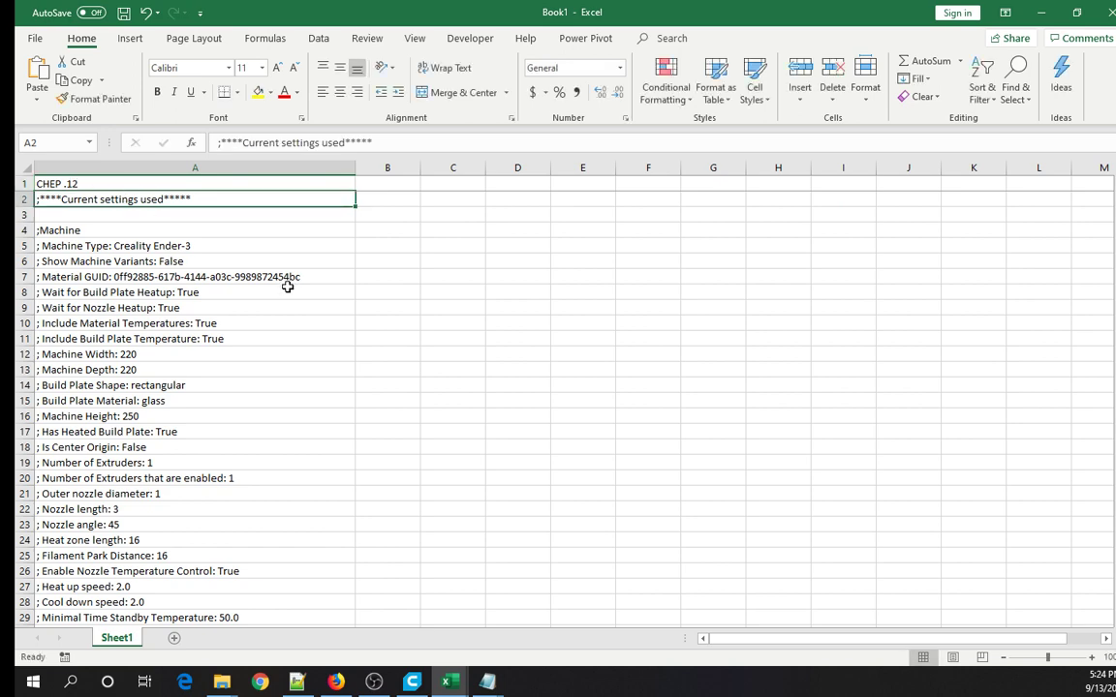
Switch to Cura, change the print profile to Magic0.20 and slice the calibration cube.
left_click(412, 681)
left_click(837, 90)
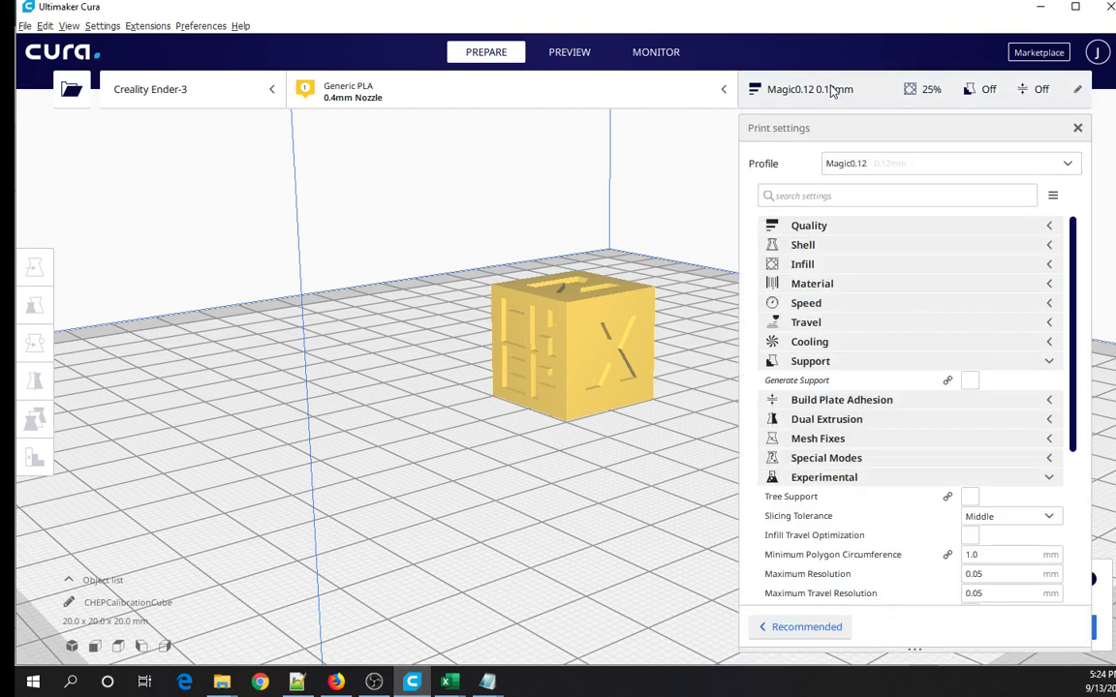
left_click(891, 171)
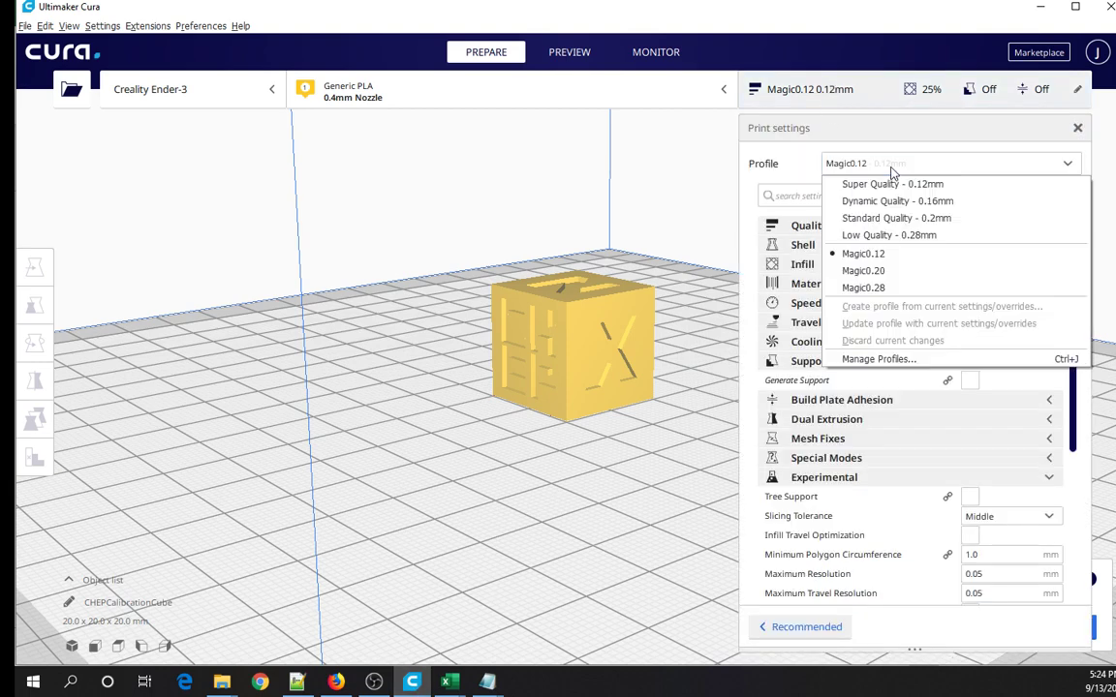
left_click(889, 275)
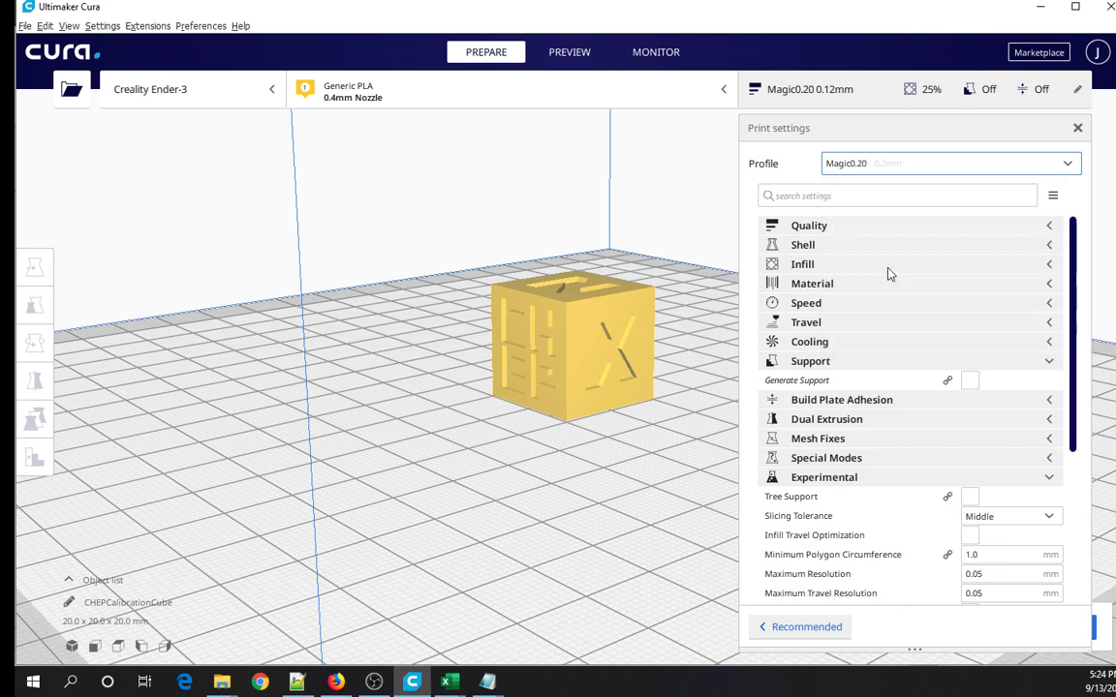
left_click(821, 91)
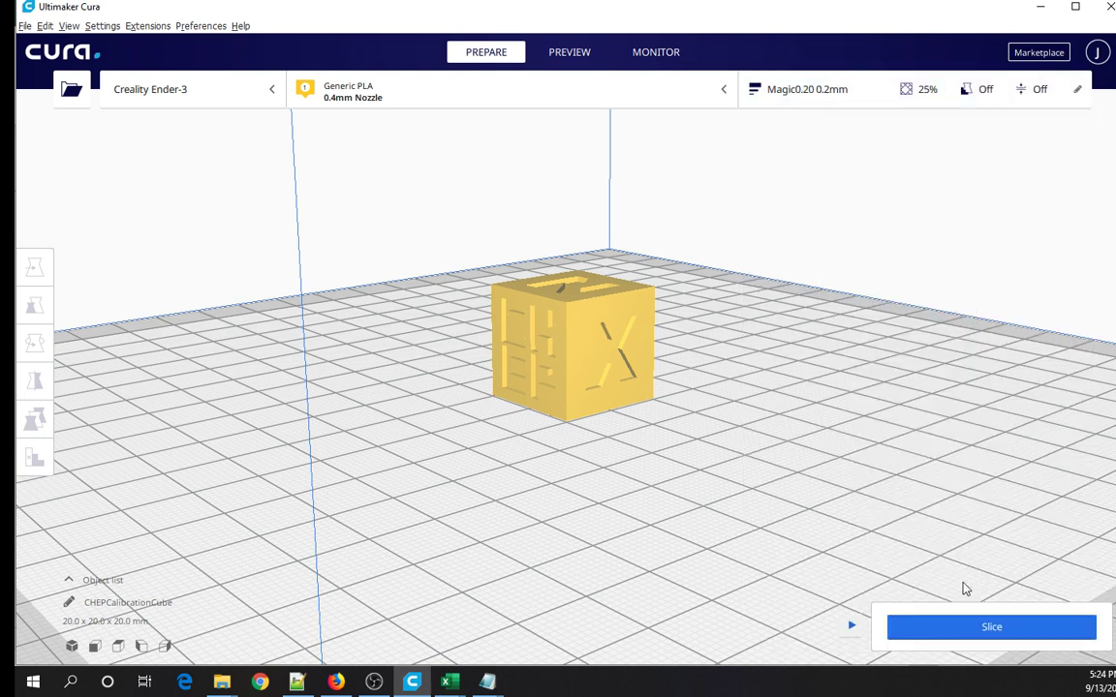
left_click(988, 636)
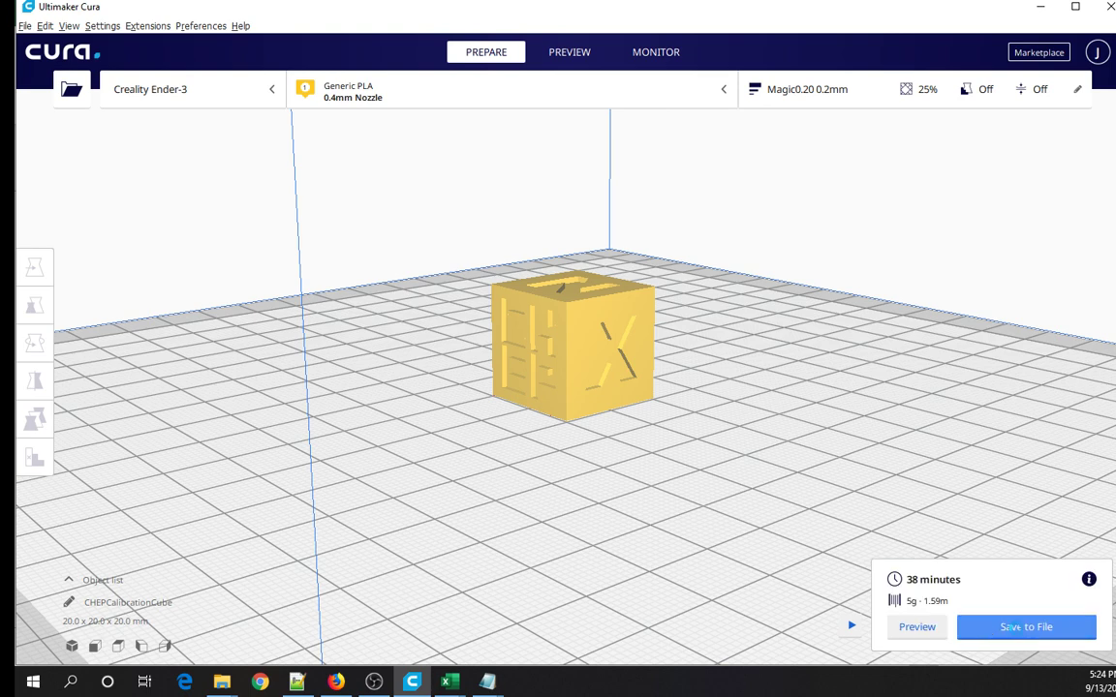
Save the sliced cube as "CHEPCalibrationCube .20.gcode" in the Test gcode folder.
left_click(1012, 631)
key("End")
key("Left")
key("Left")
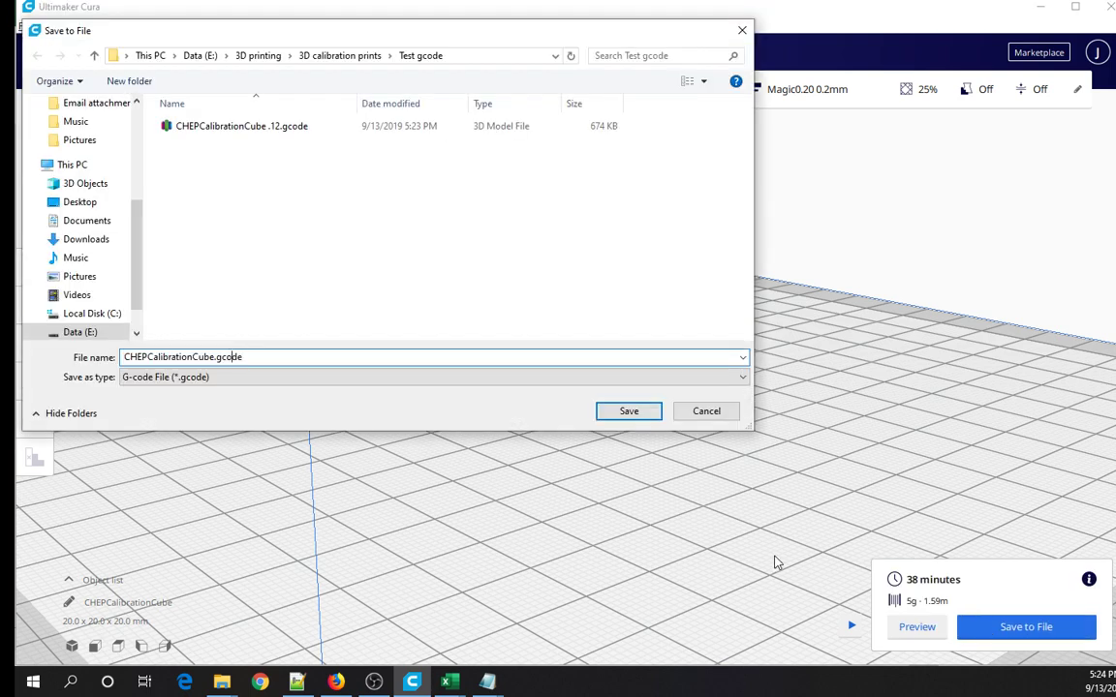
key("Left")
key("Left")
key("Left")
type("20")
key("Return")
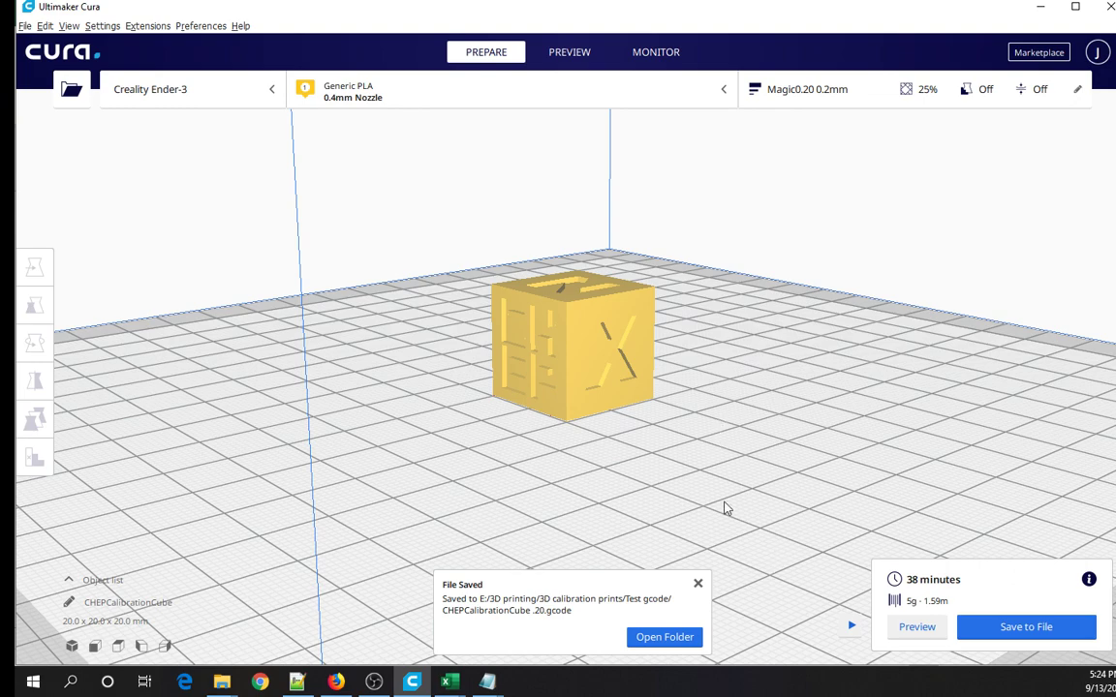
Open the saved file's folder and load "CHEPCalibrationCube .20.gcode" into Notepad++ beside a new blank document.
left_click(664, 636)
left_click(296, 682)
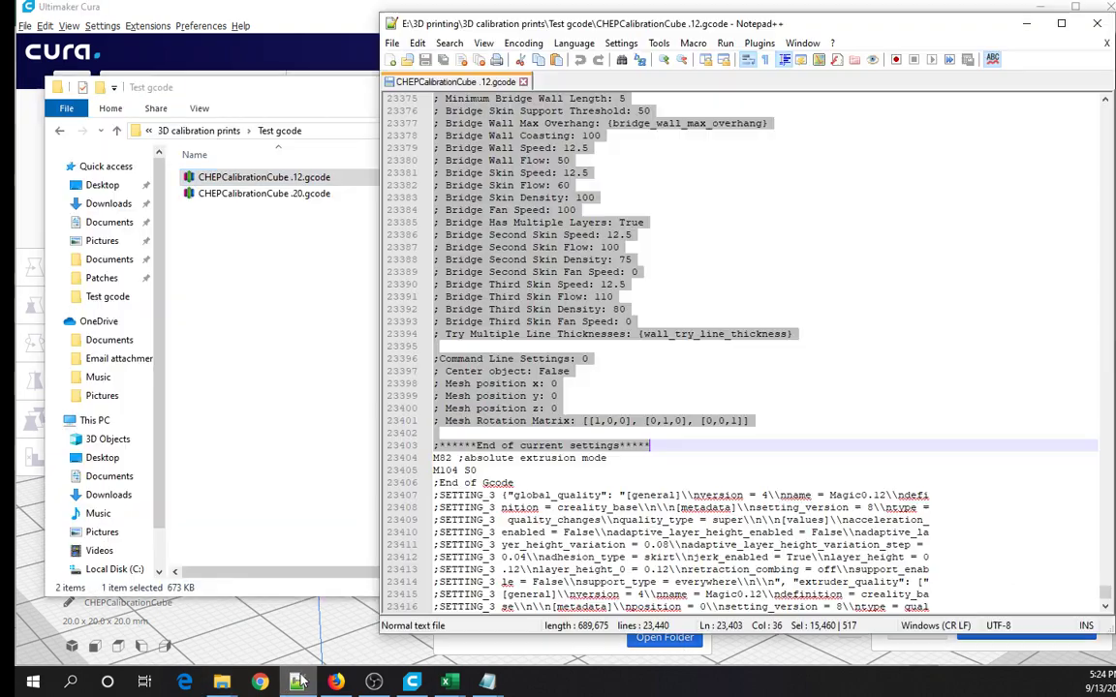
left_click(390, 60)
left_click(241, 208)
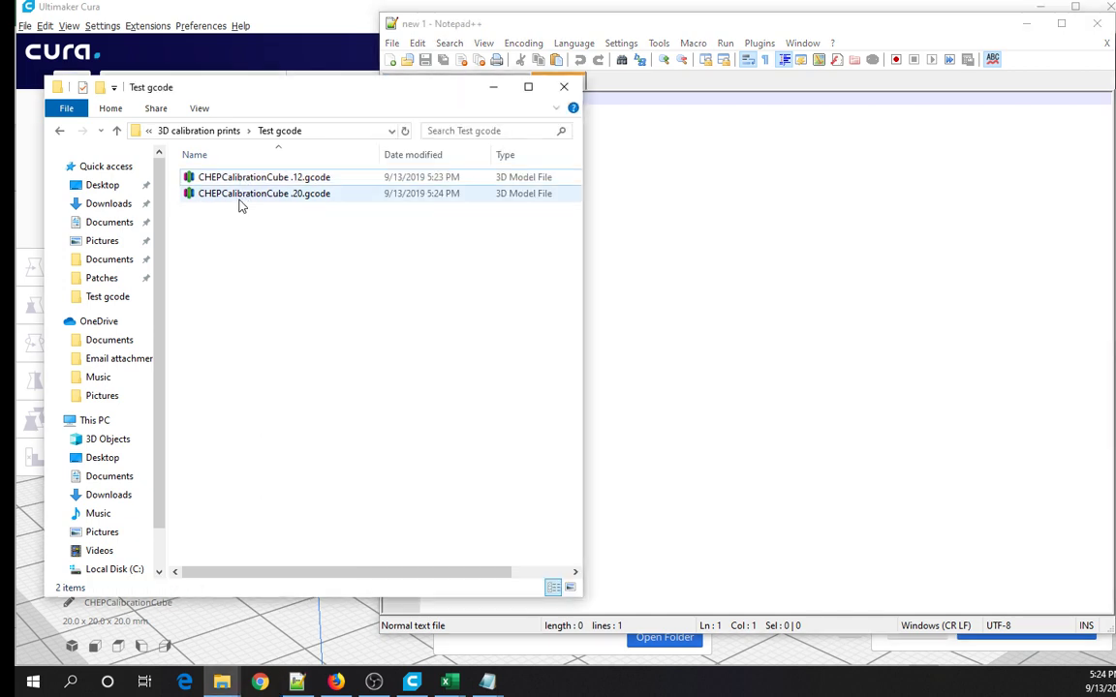
left_click_drag(237, 195, 689, 317)
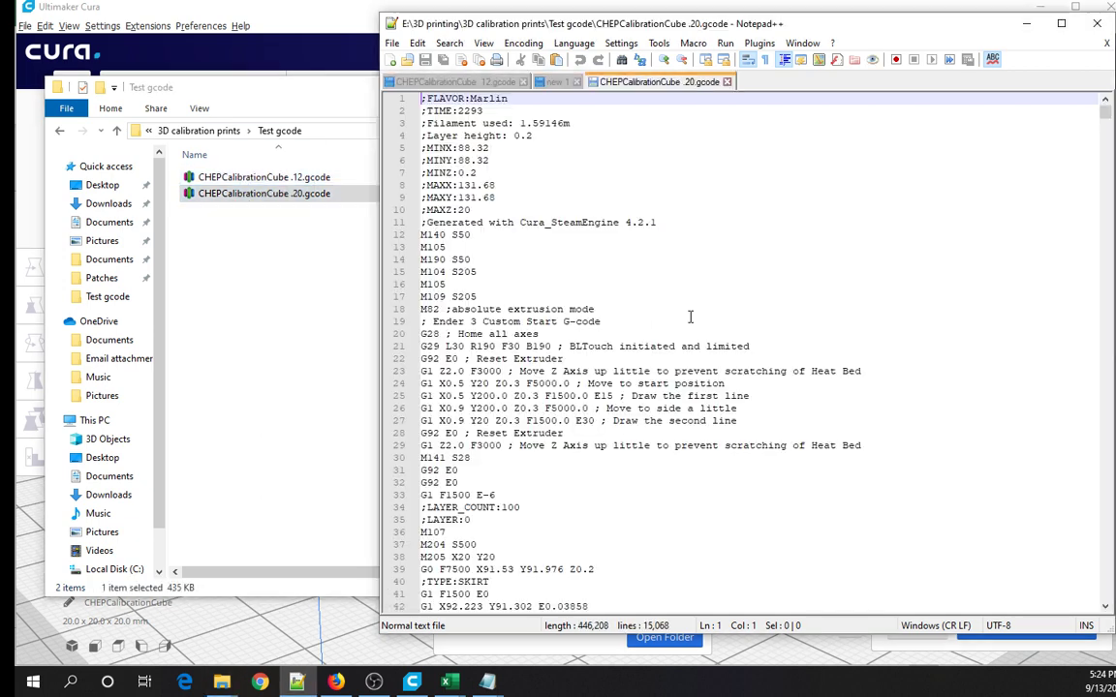
Find "current" in the .20 G-code and copy the block from "Current settings used" through "End of current settings".
left_click(449, 43)
left_click(461, 61)
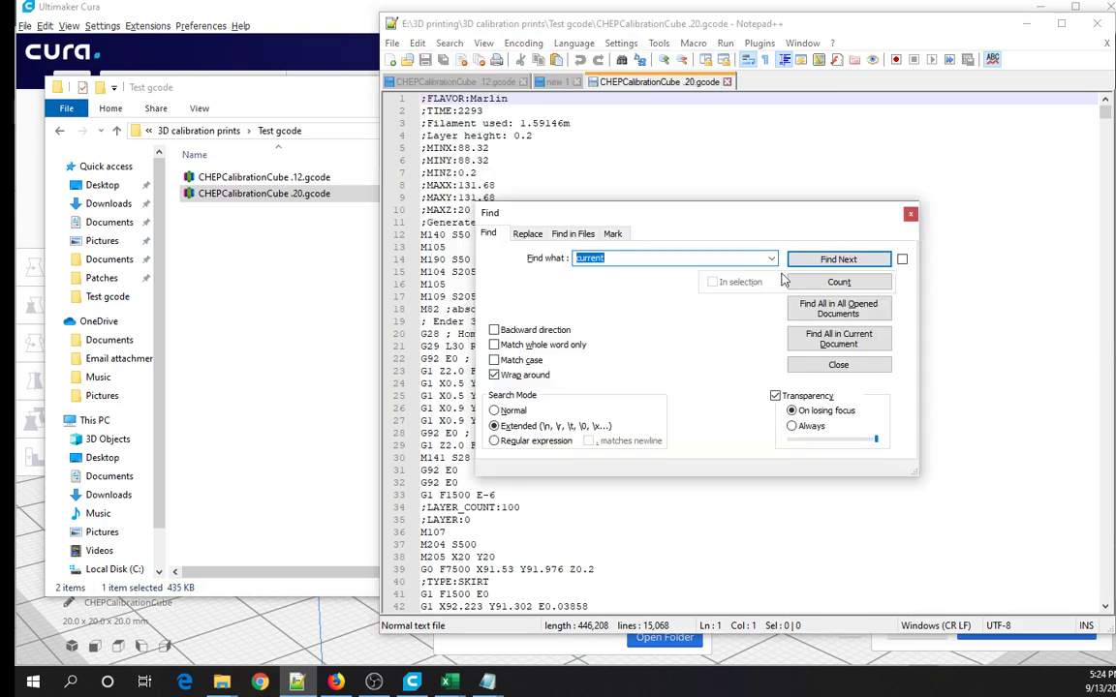
left_click(821, 267)
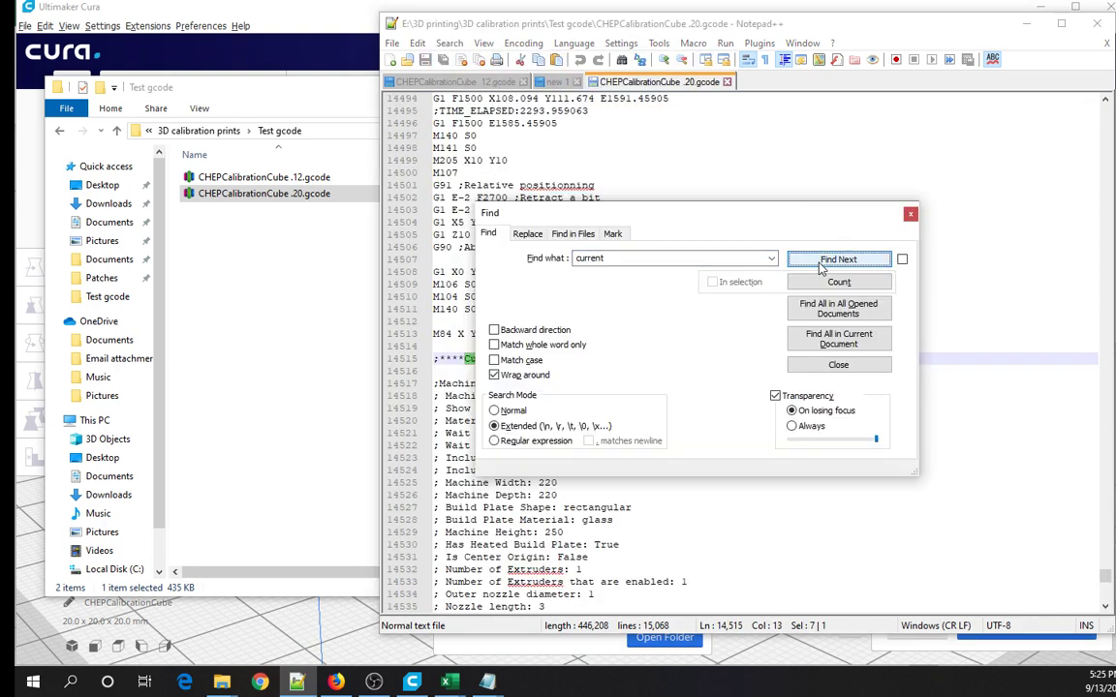
left_click(909, 216)
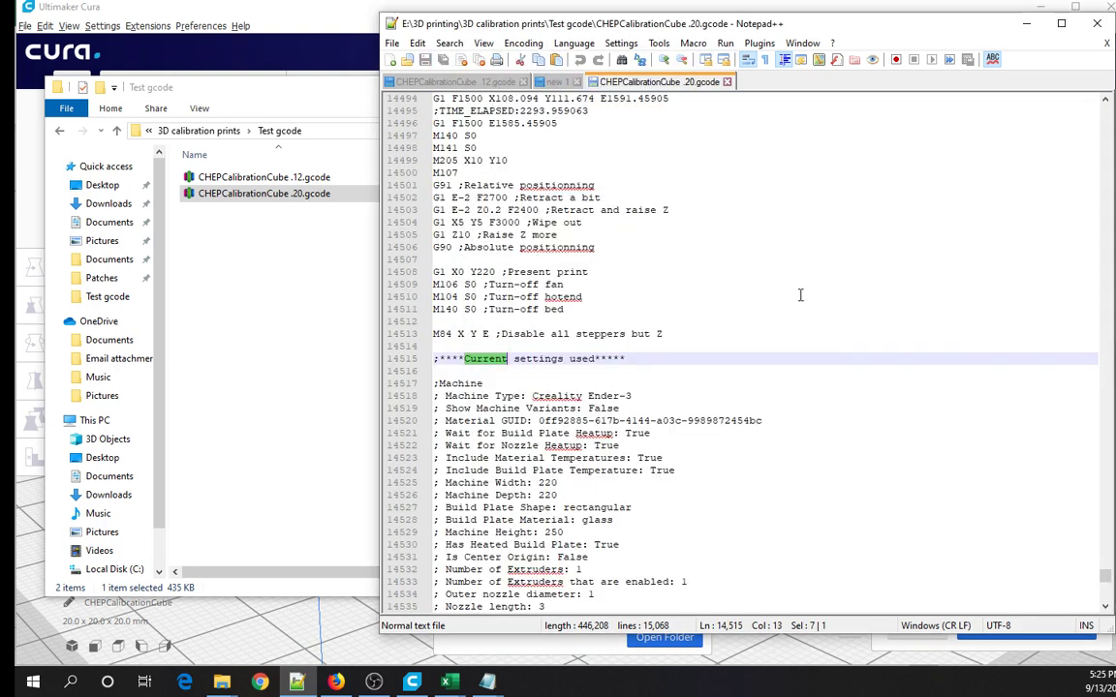
left_click(435, 359)
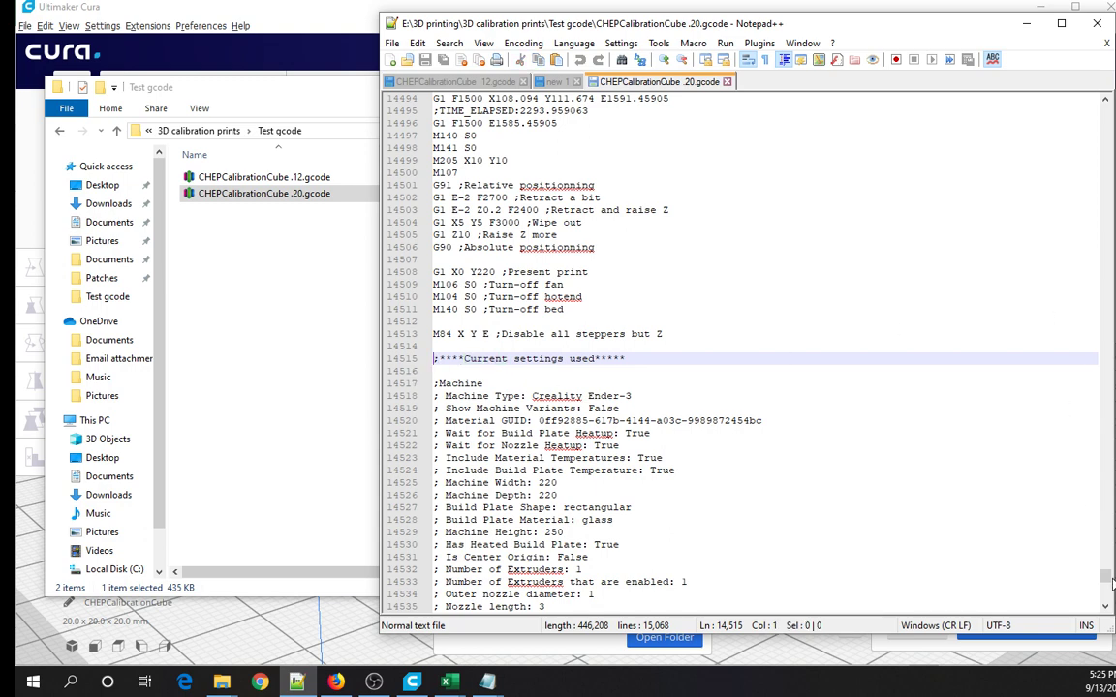
scroll(997, 527, "down", 20)
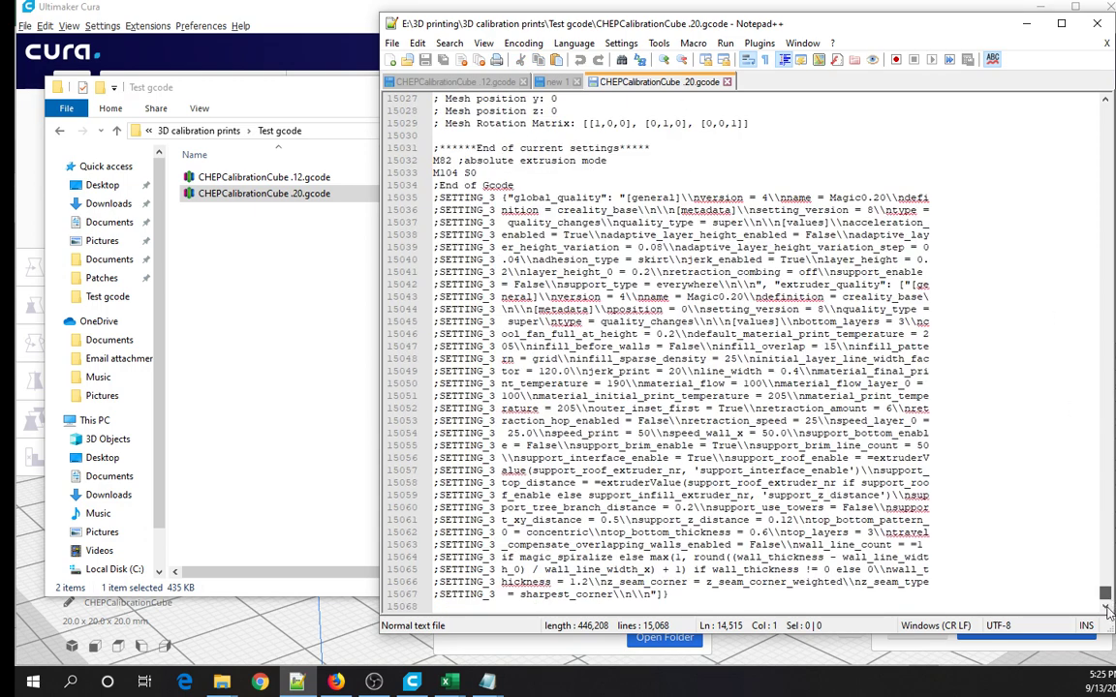
left_click(666, 146, "shift")
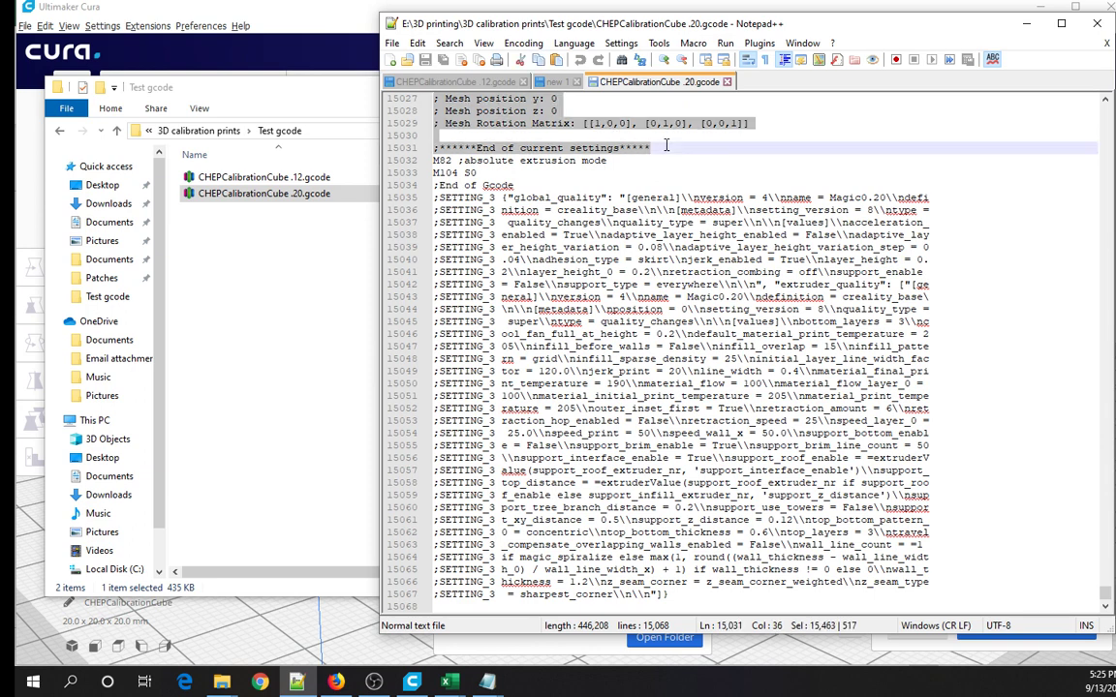
Switch to the Excel workbook Book1 and paste the copied settings starting at cell B2.
left_click(448, 681)
left_click(461, 581)
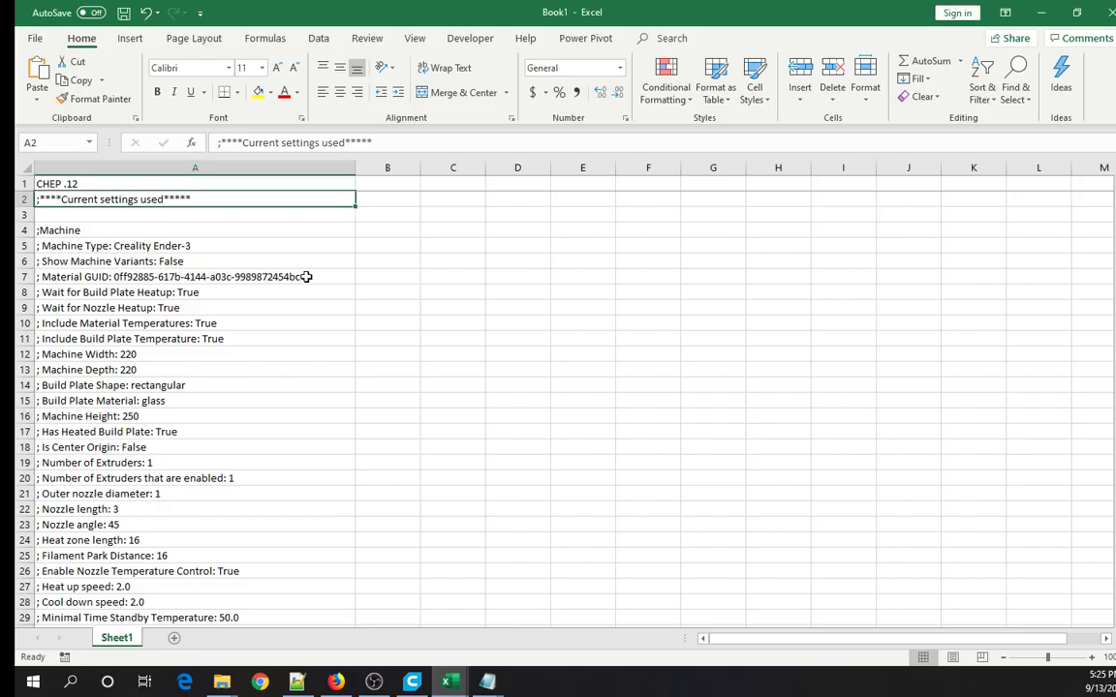
left_click(378, 201)
right_click(378, 201)
left_click(397, 264)
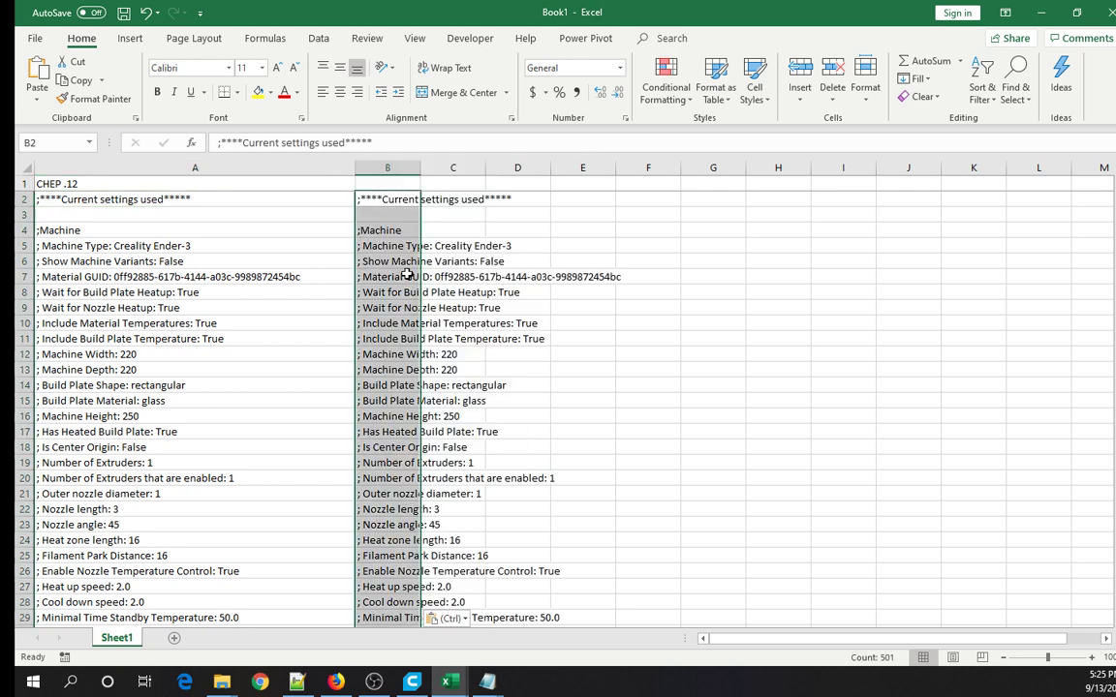
Widen column B to fit the settings text and enter the heading "CHEP .20" in cell B1.
left_click_drag(421, 167, 639, 183)
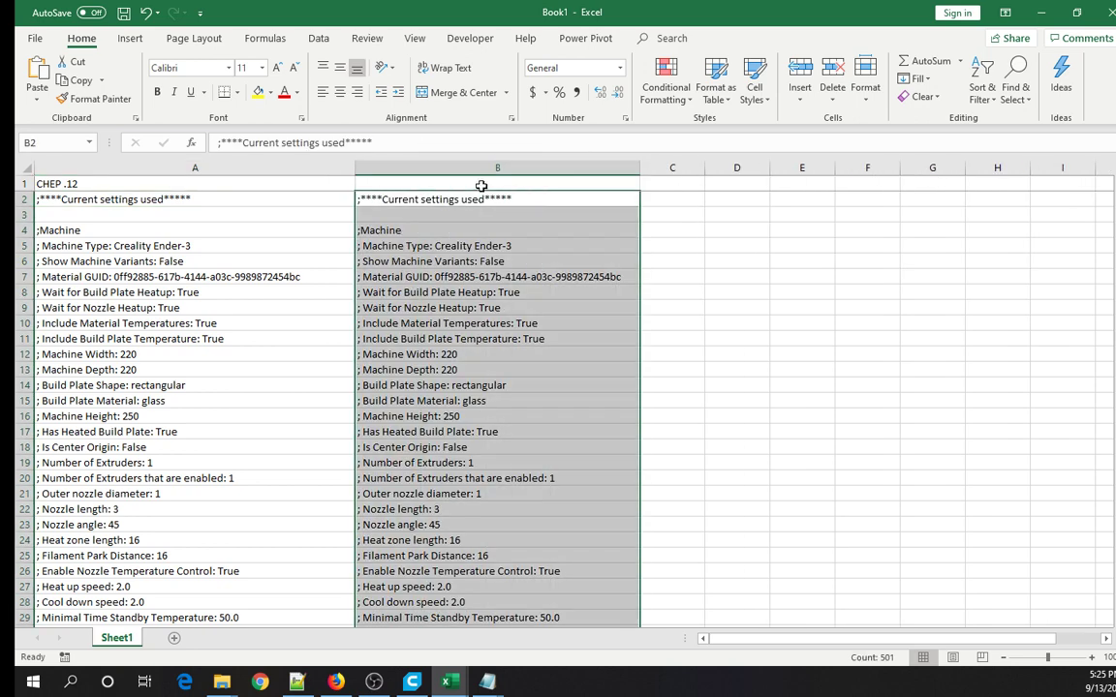
left_click(480, 181)
type("CHE")
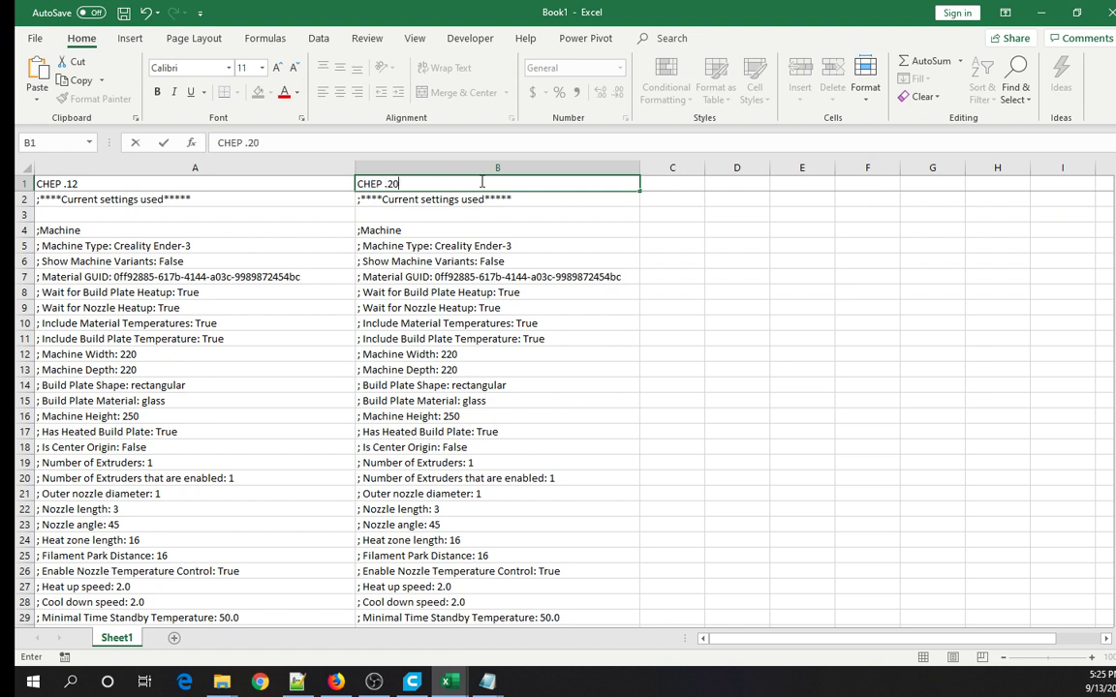
type("P .20")
key("Return")
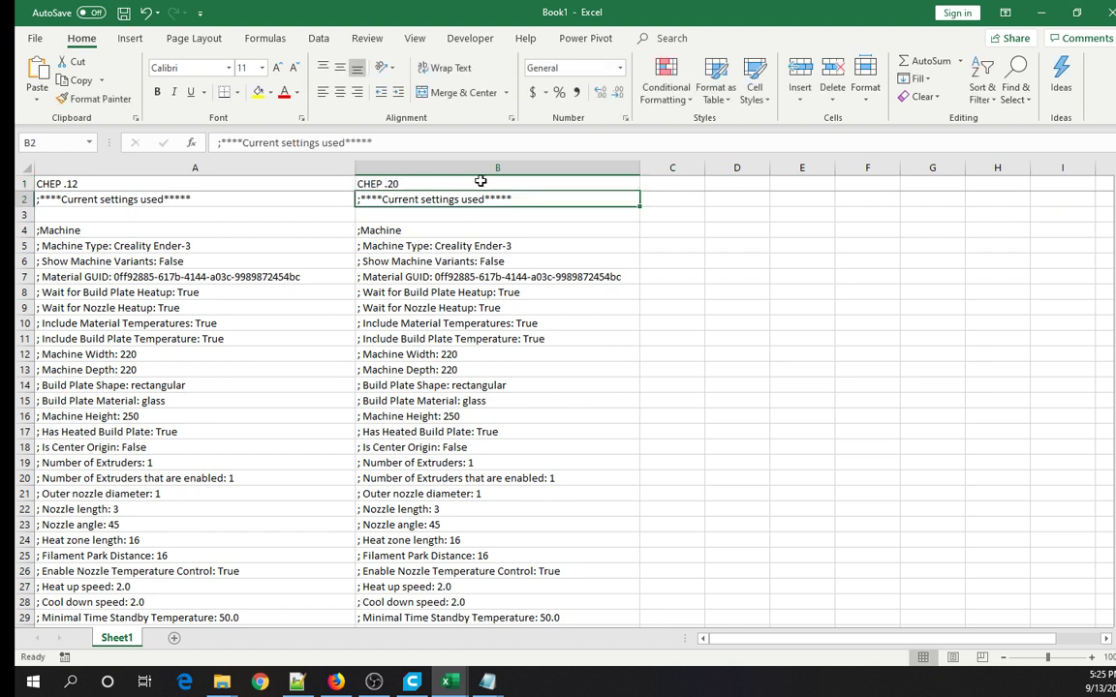
Apply conditional formatting to columns A and B that marks unique values with Light Red Fill with Dark Red Text.
left_click(281, 183)
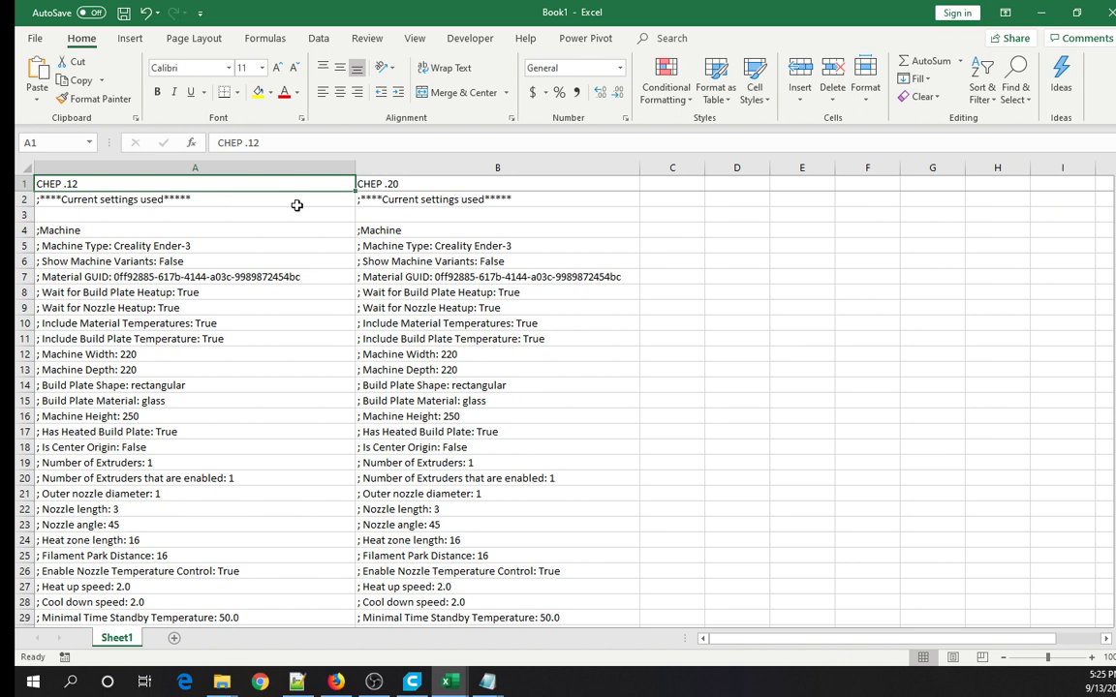
left_click(220, 167)
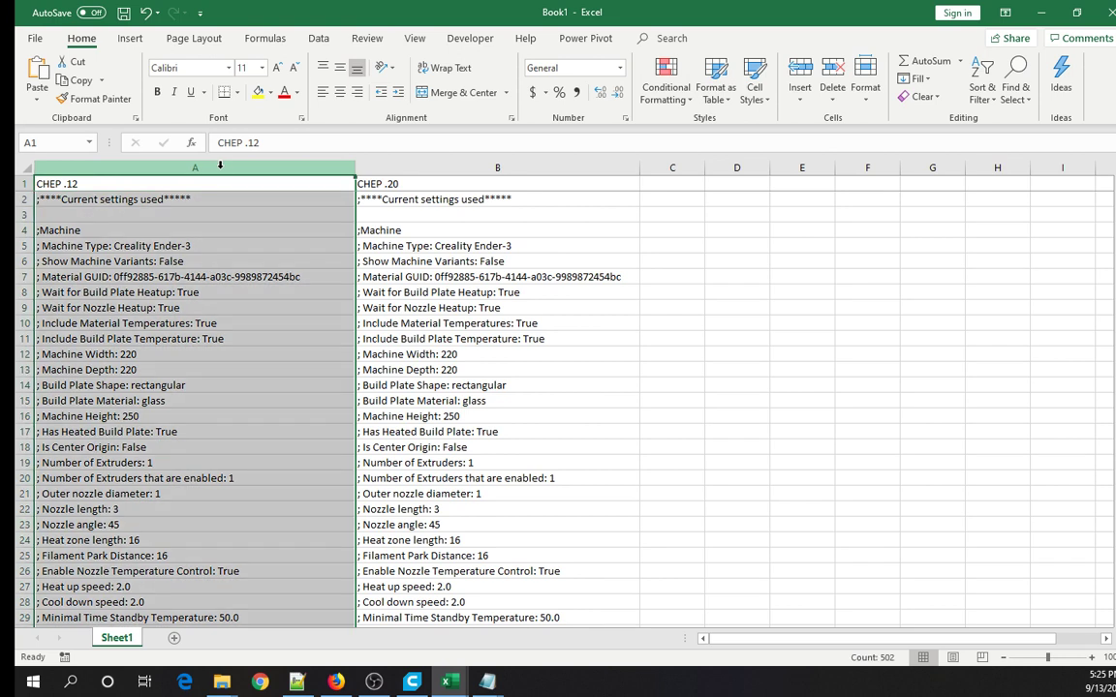
left_click_drag(218, 167, 439, 171)
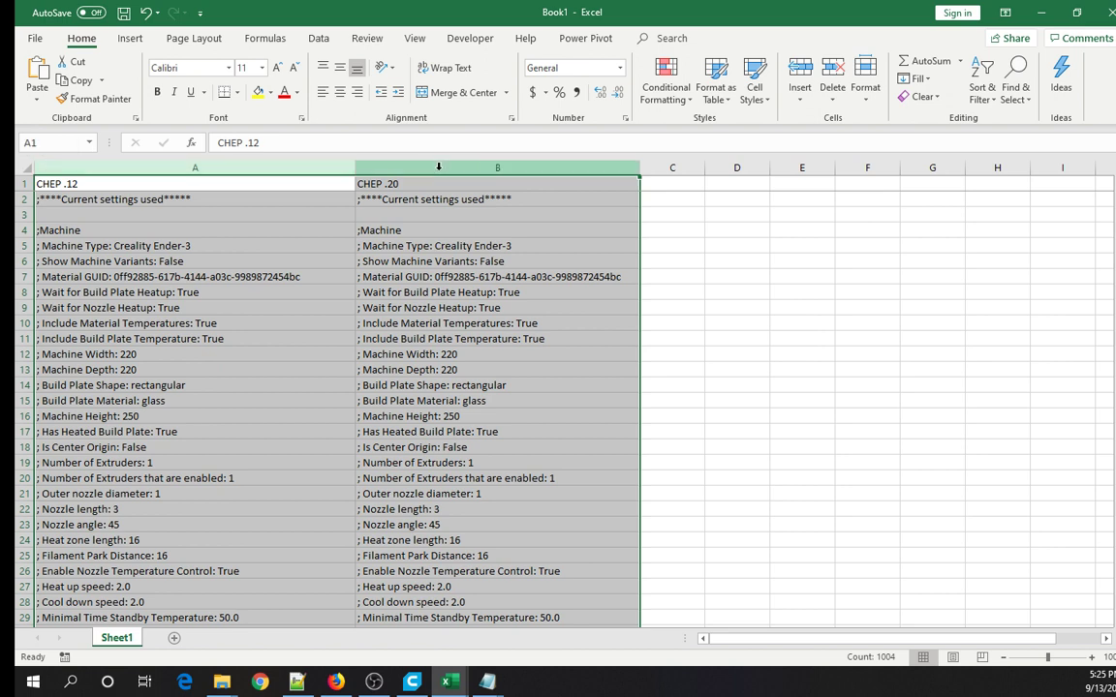
left_click(675, 100)
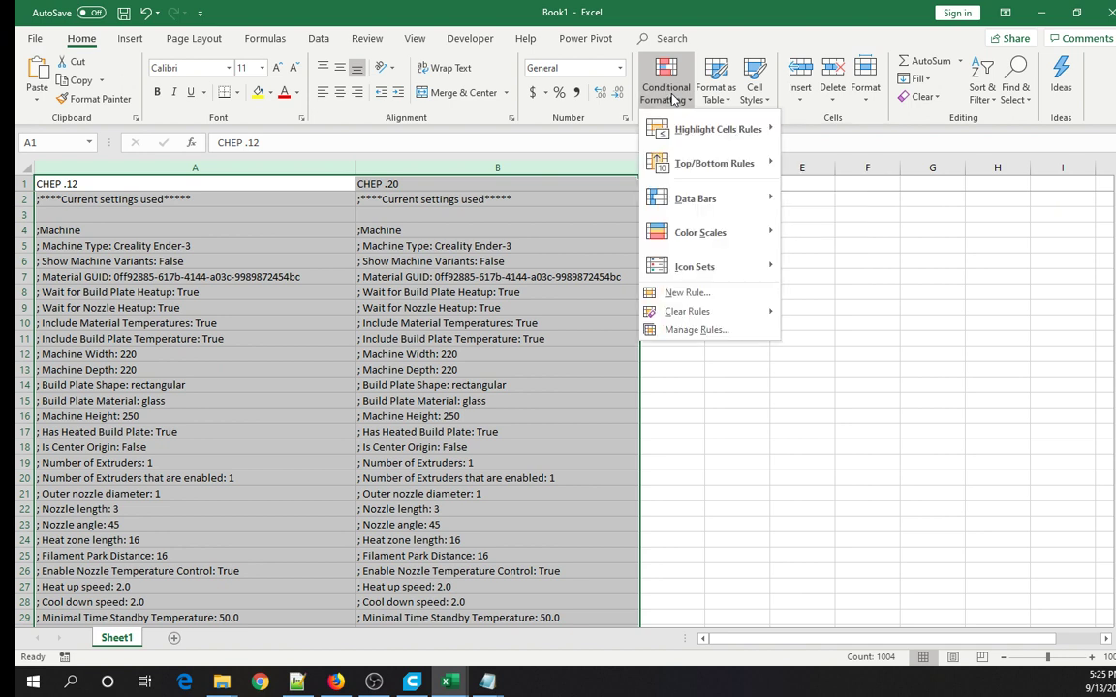
mouse_move(670, 138)
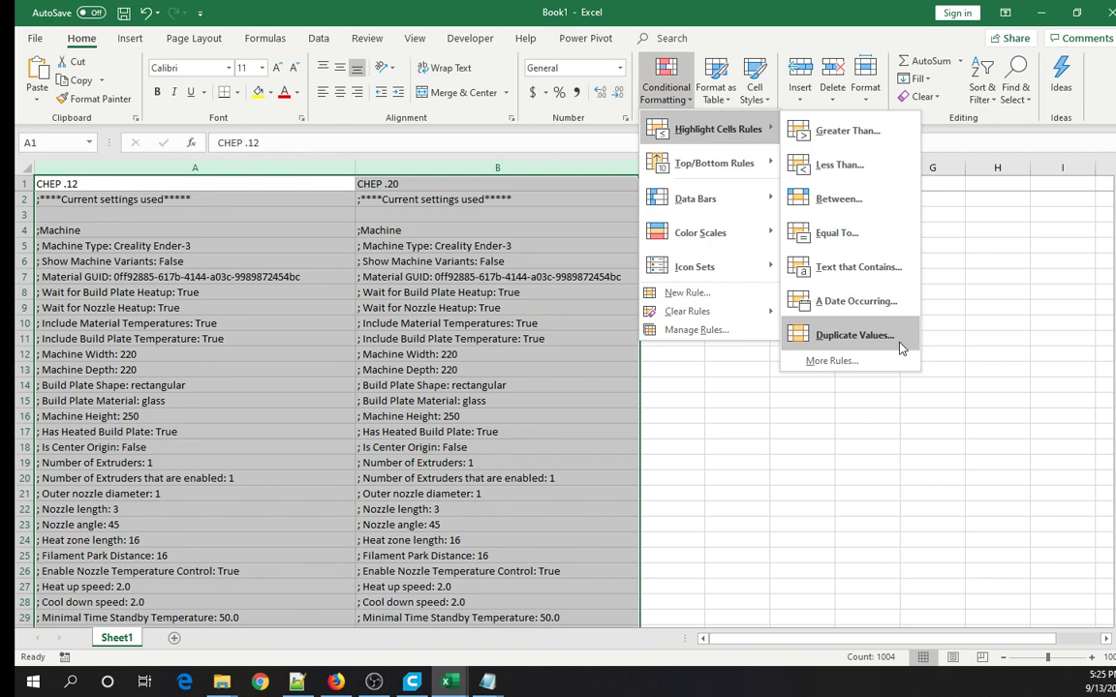
left_click(852, 335)
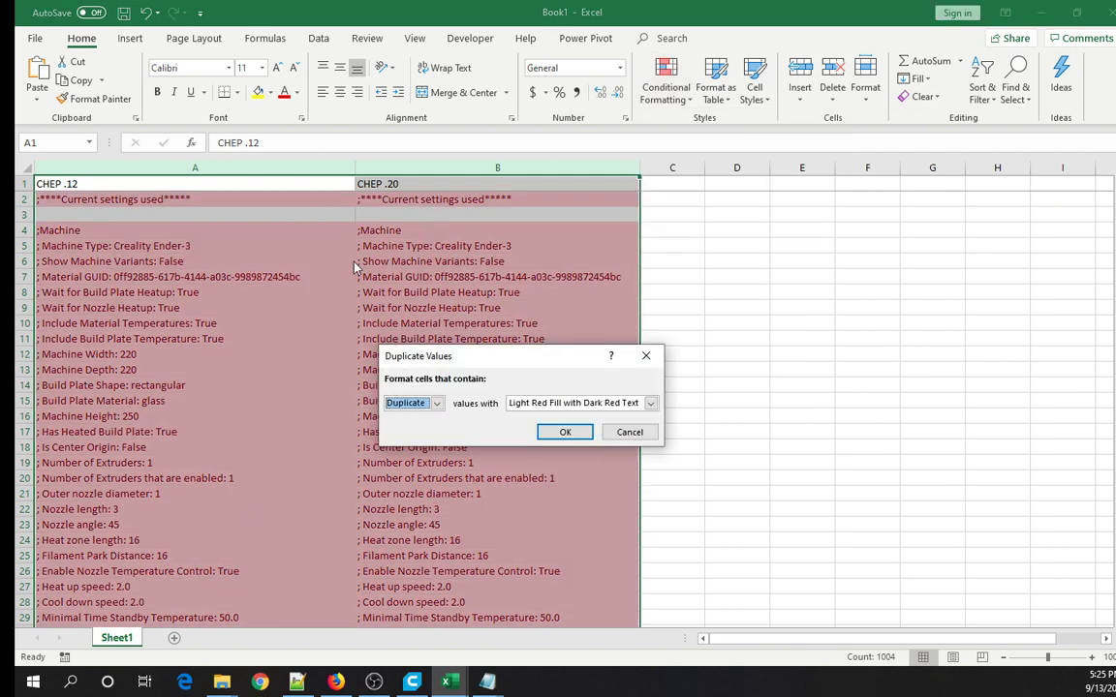
left_click(438, 403)
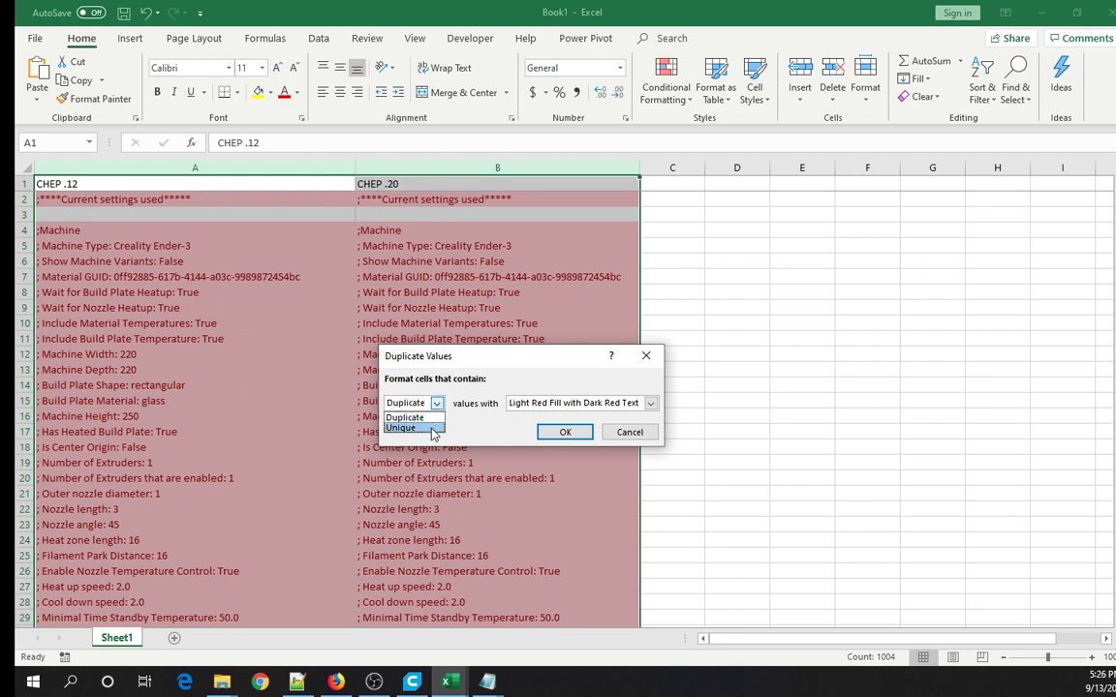
left_click(432, 429)
left_click(565, 431)
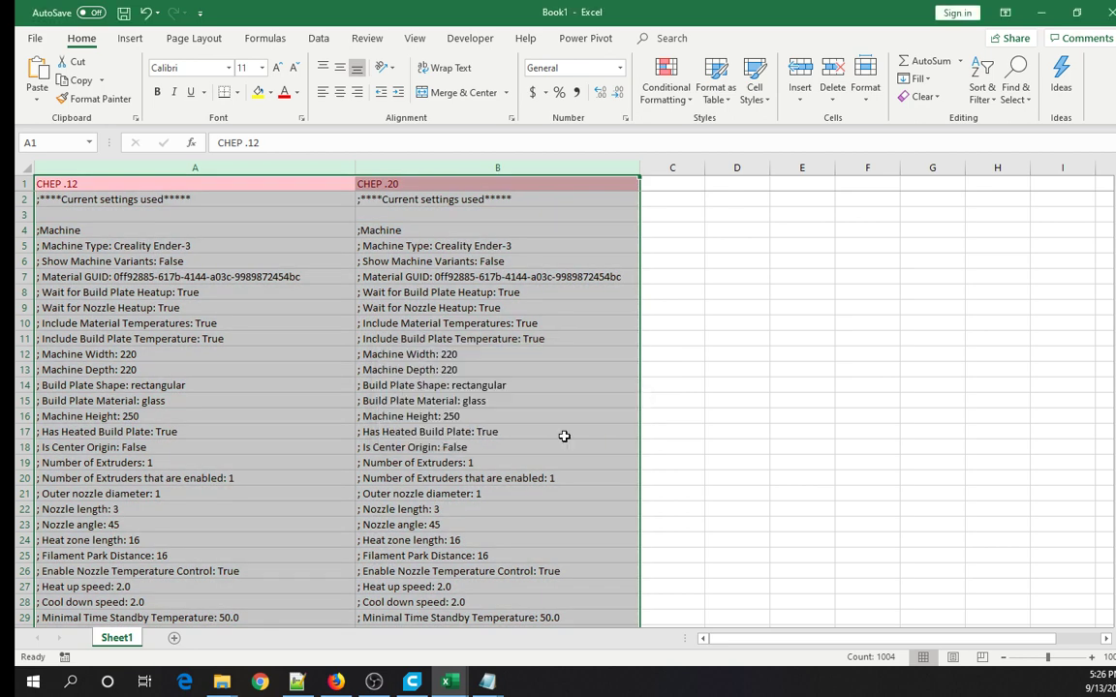
Examine the highlighted headings and the Quality section's layer height rows to compare the two profiles.
left_click(226, 201)
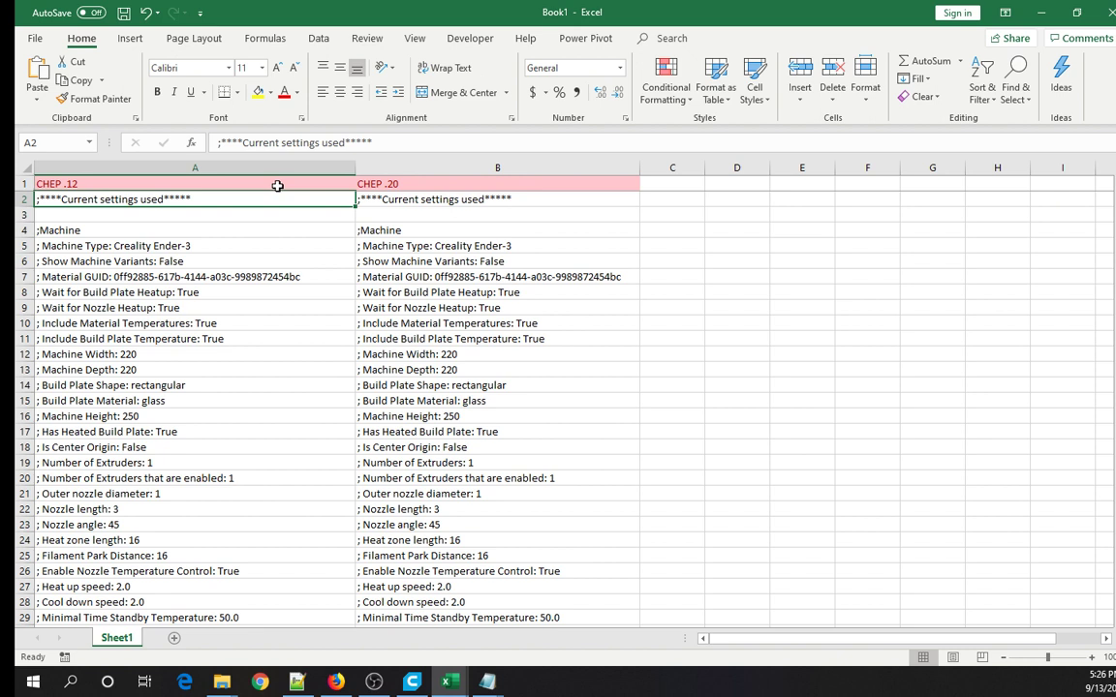
left_click(267, 184)
left_click(399, 182)
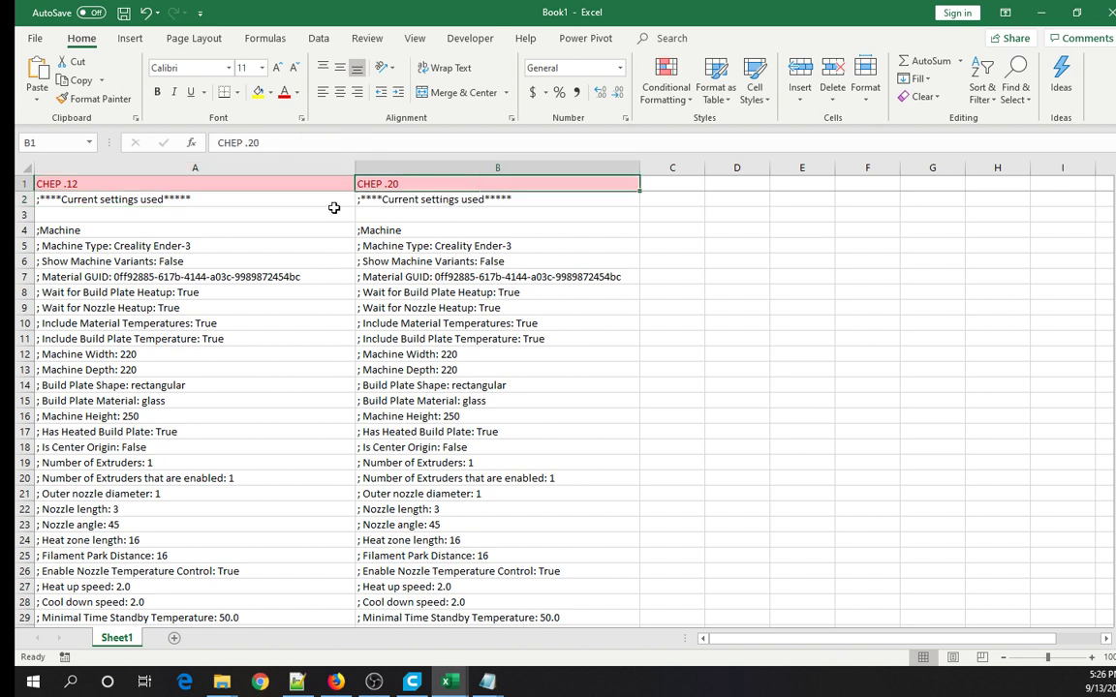
left_click(292, 193)
left_click(290, 183)
left_click(376, 183)
scroll(274, 247, "down", 5)
scroll(274, 247, "down", 14)
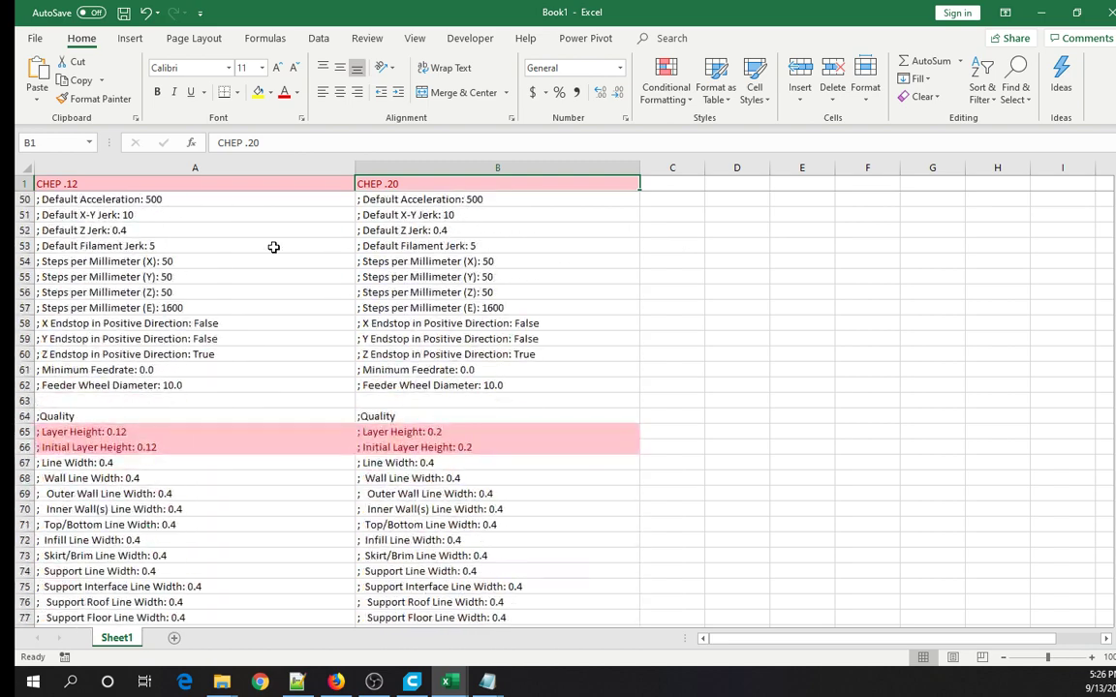
left_click(160, 292)
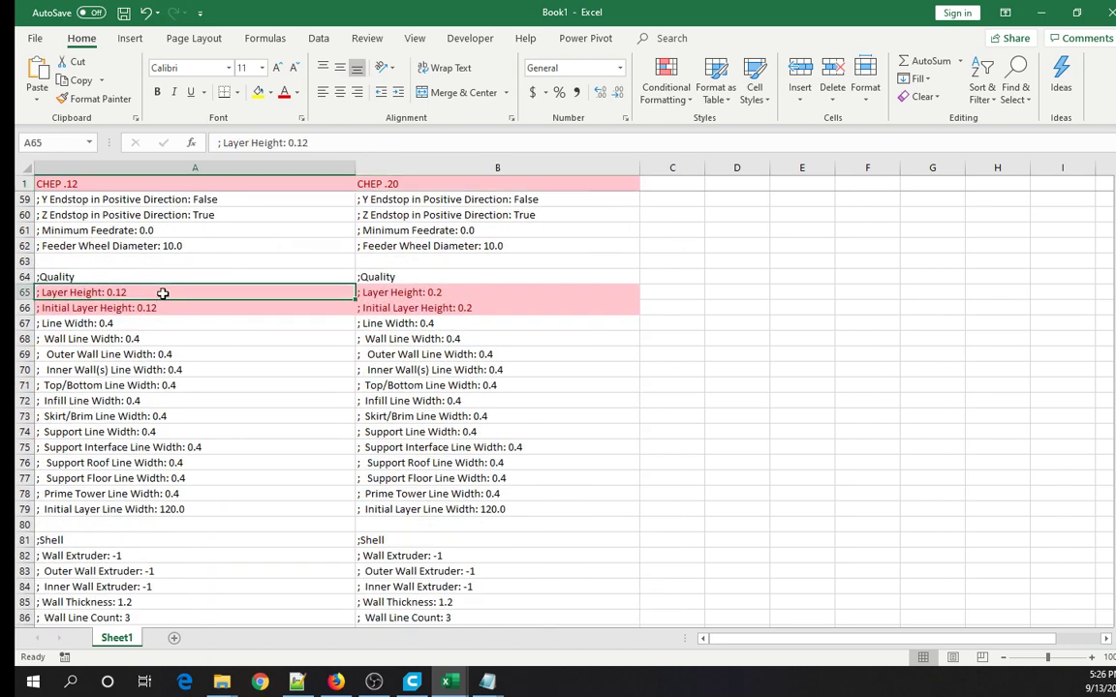
left_click(166, 307)
left_click(436, 292)
left_click(433, 307)
scroll(256, 283, "up", 19)
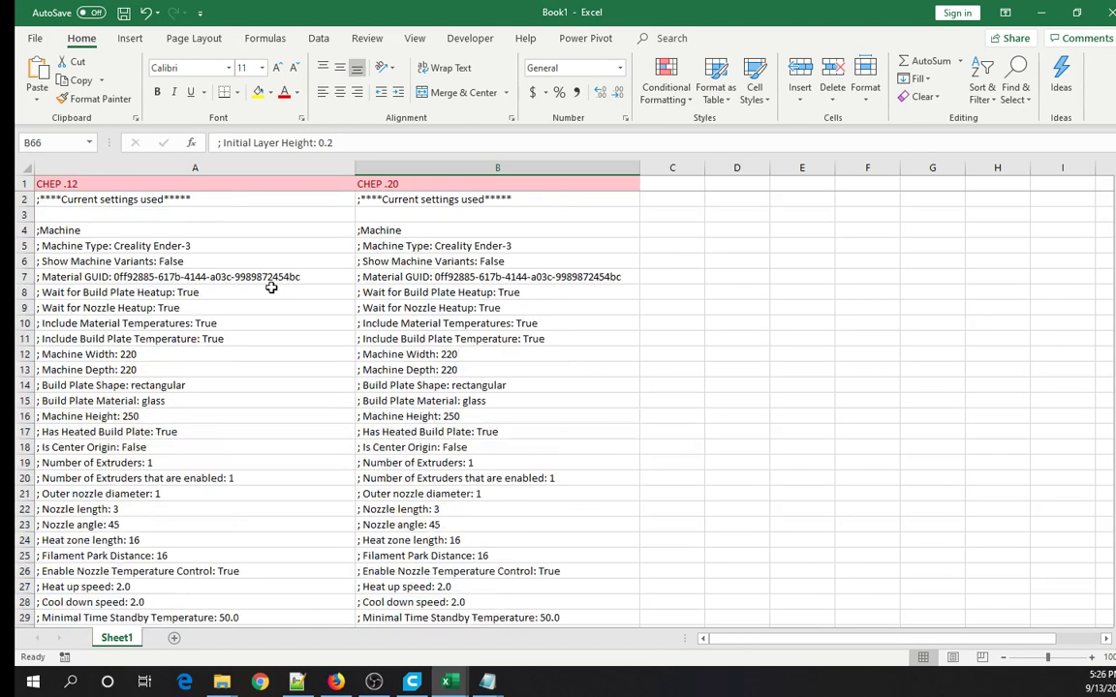
Review the Freeze Panes options for the heading row and check how that row behaves while scrolling the settings.
left_click_drag(287, 179, 380, 182)
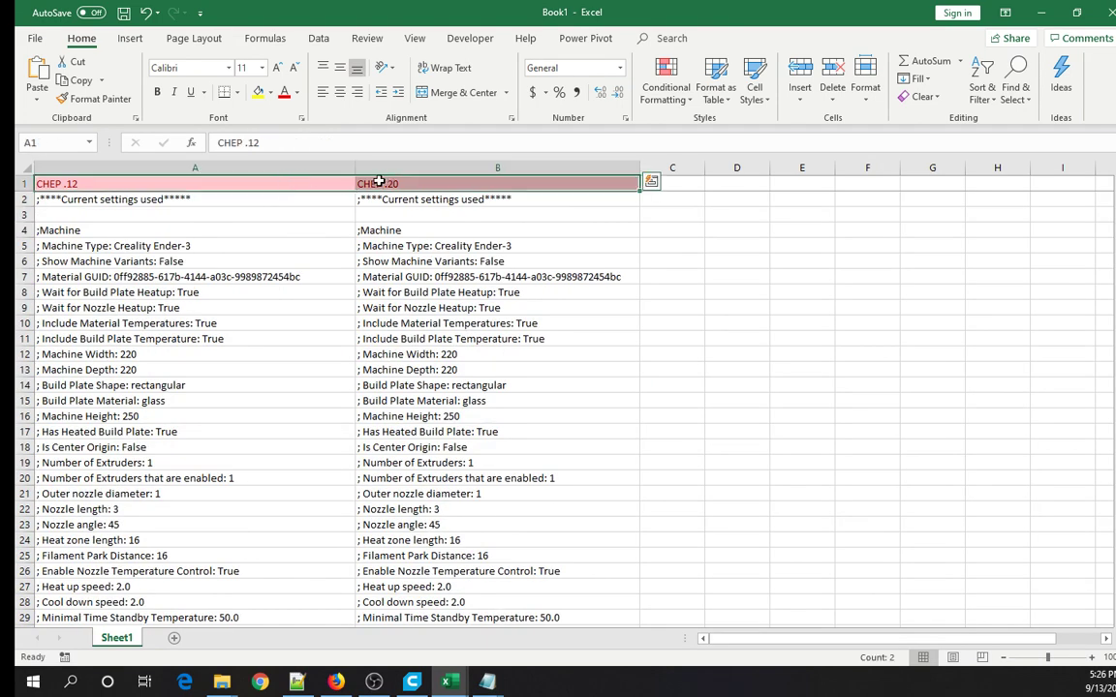
left_click(415, 38)
left_click(531, 89)
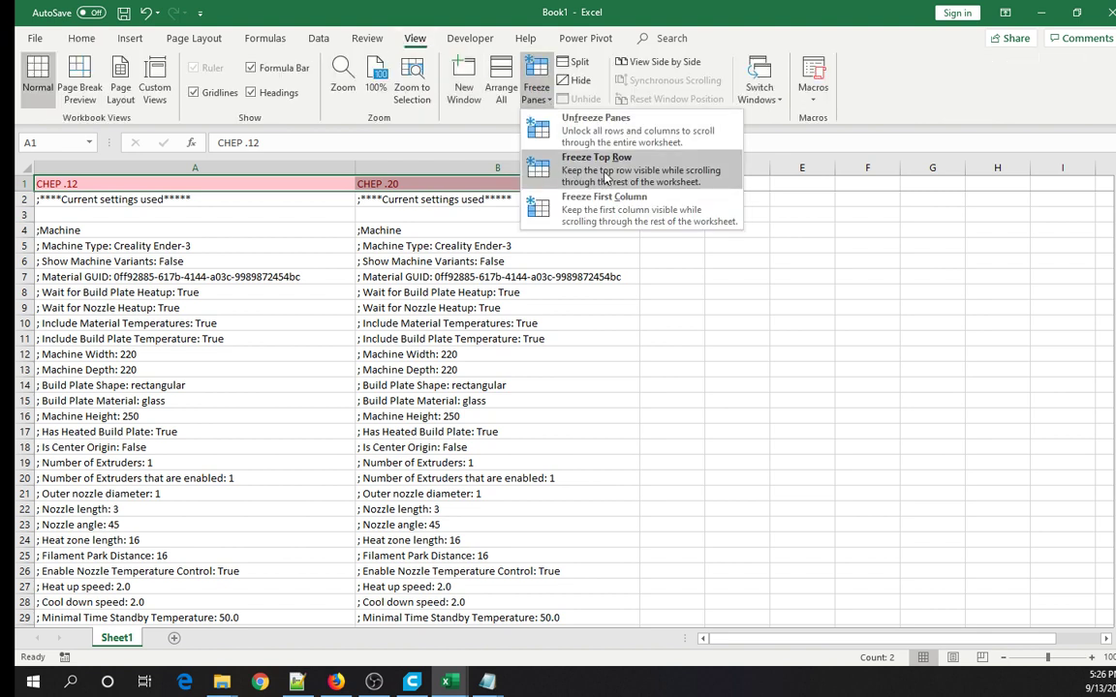
left_click(277, 190)
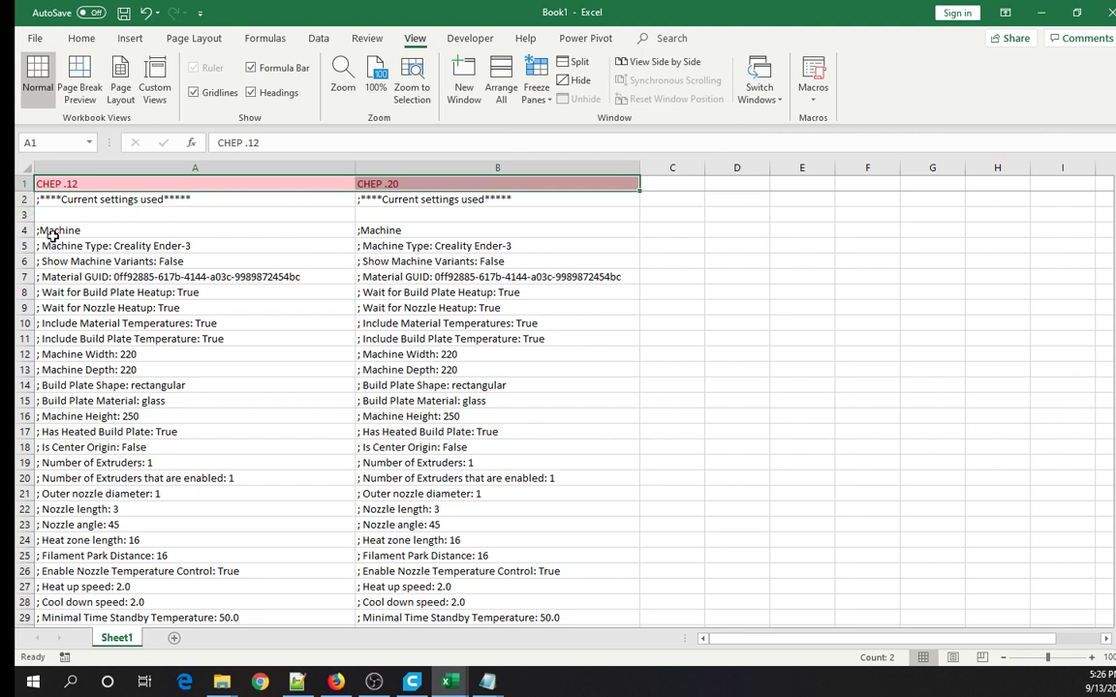
scroll(112, 218, "down", 2)
scroll(115, 215, "down", 1)
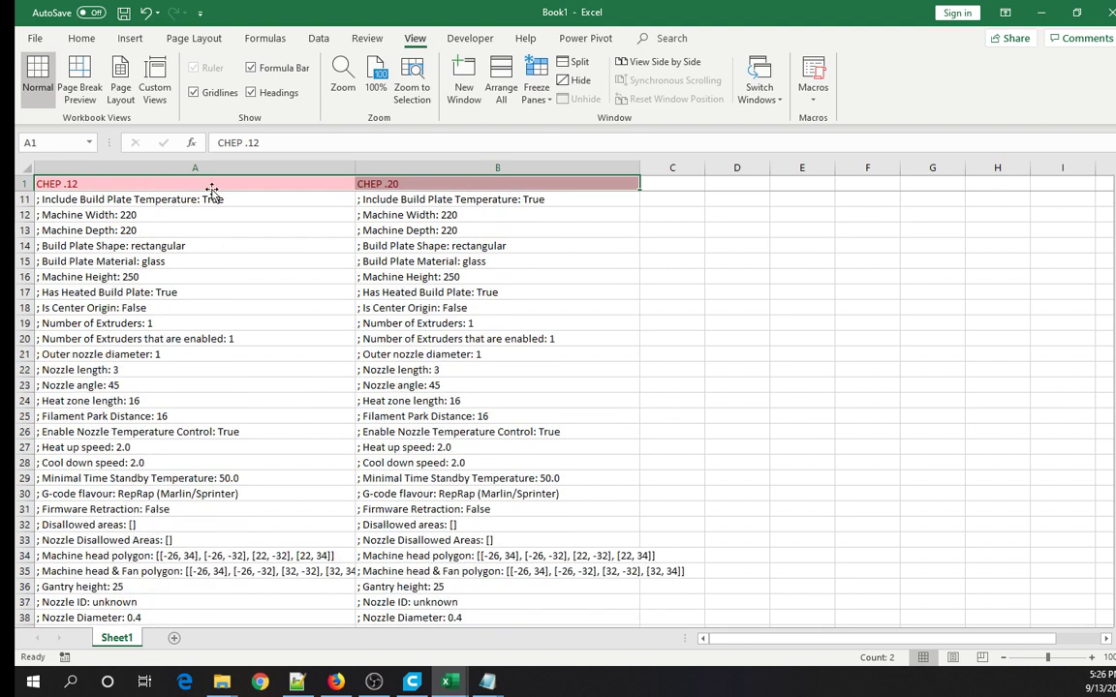
scroll(228, 226, "up", 3)
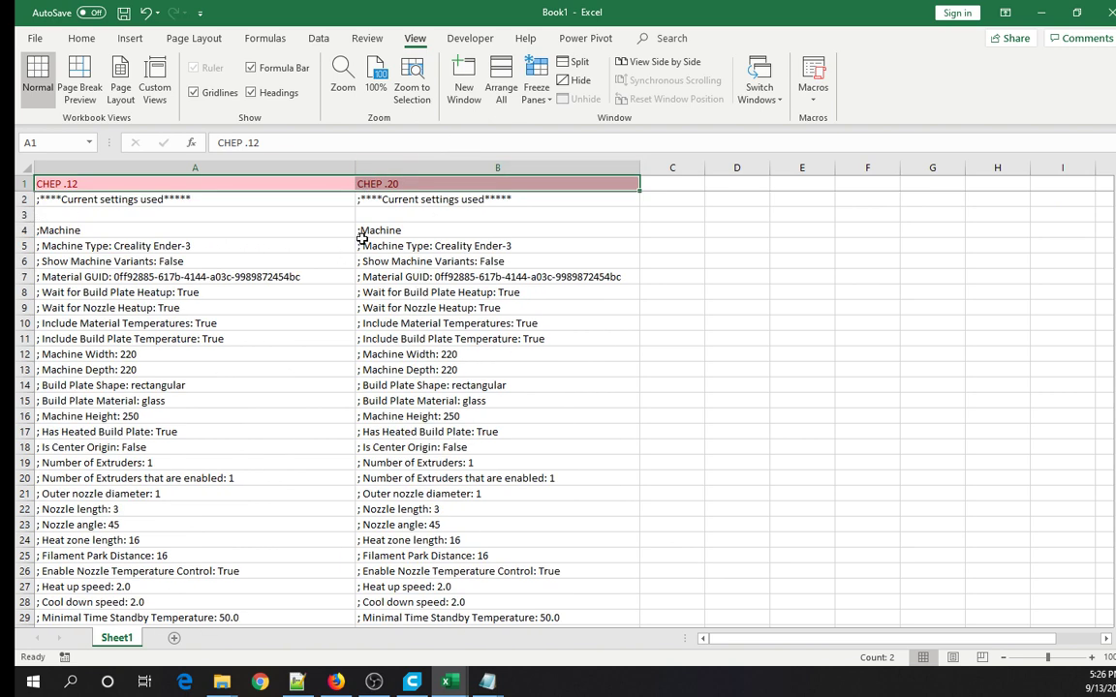
Unfreeze the worksheet panes and check how the heading row behaves while scrolling through the settings.
left_click(535, 89)
left_click(543, 127)
left_click(319, 291)
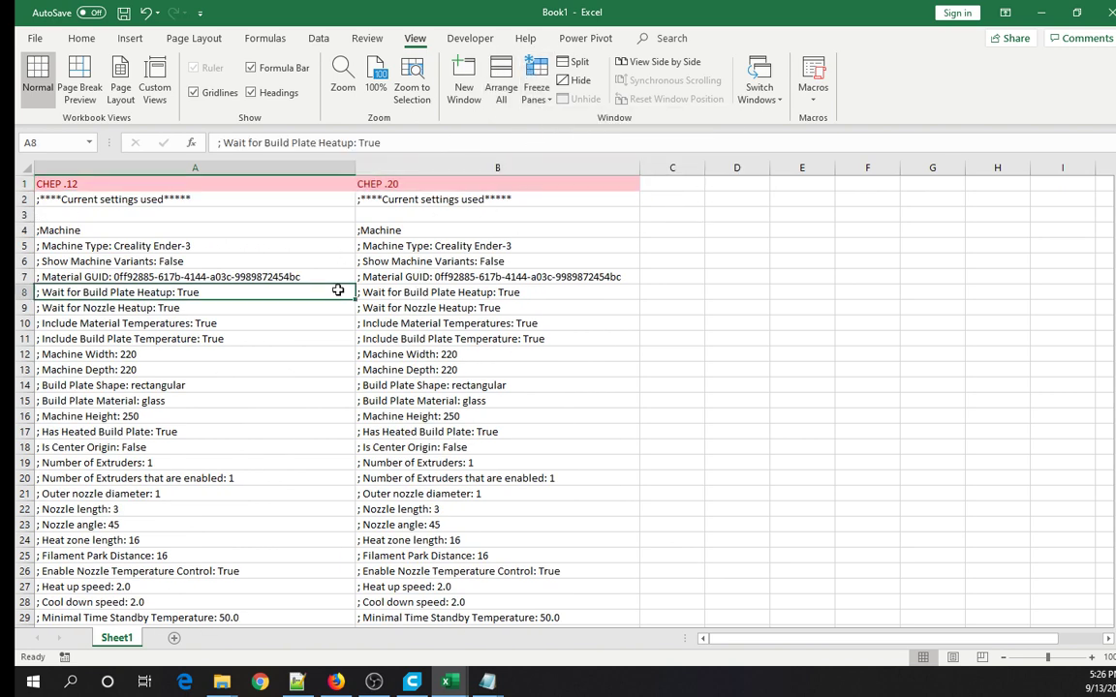
left_click(113, 179)
scroll(310, 300, "down", 8)
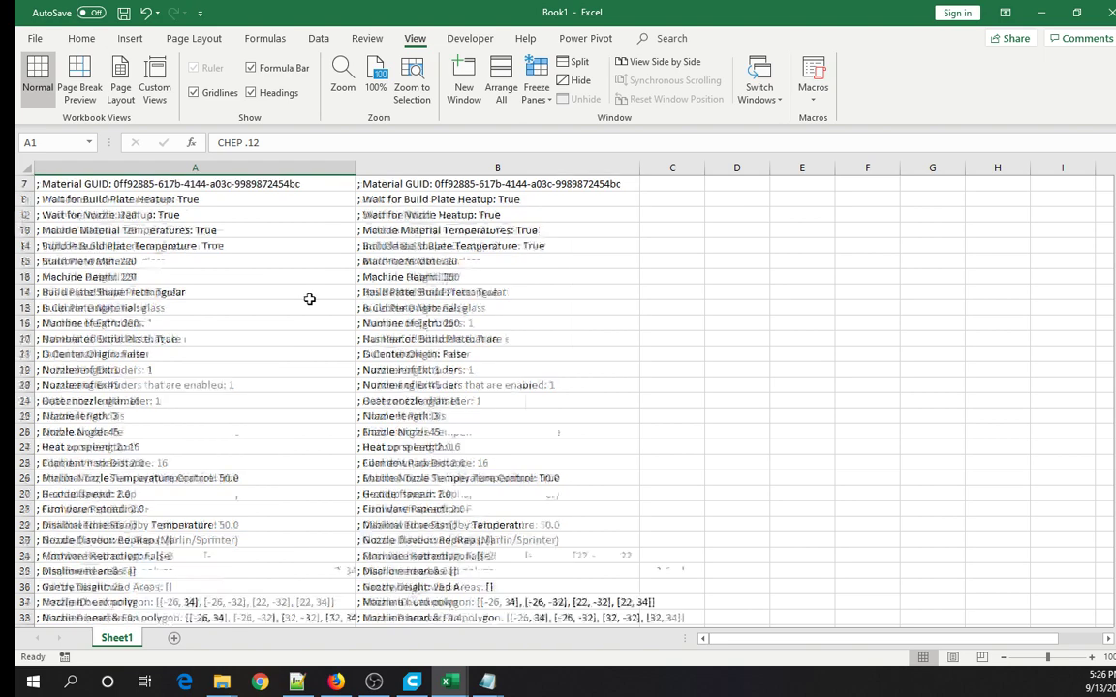
scroll(306, 298, "up", 8)
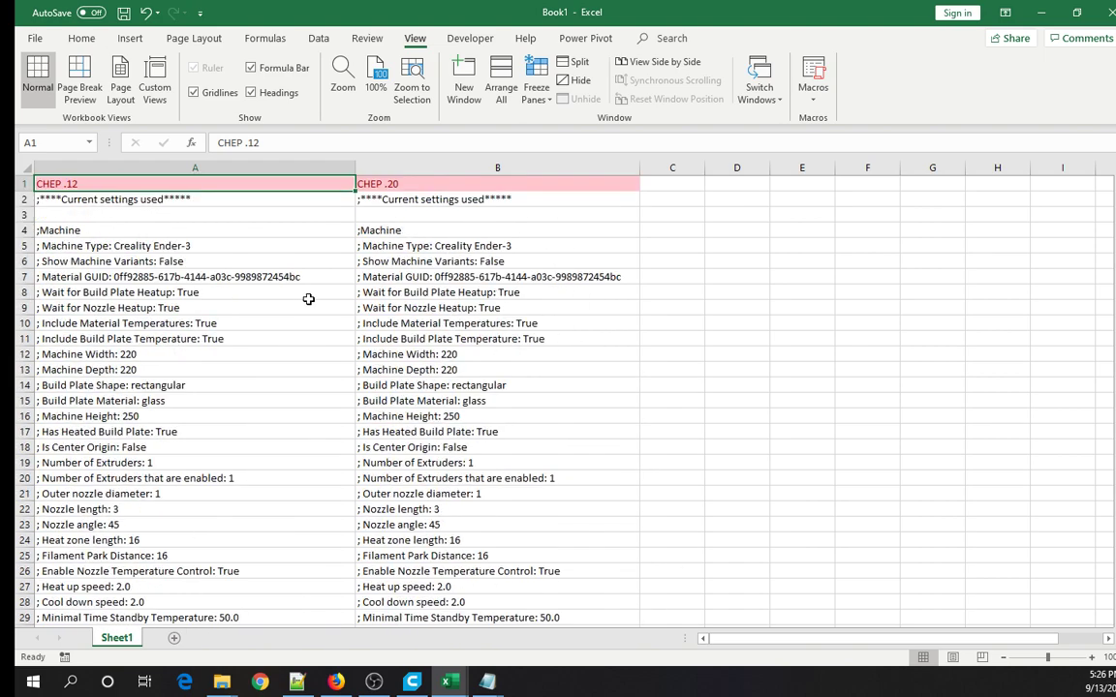
Freeze the worksheet's top row and check that the profile headings stay in place while scrolling through the settings.
left_click(536, 87)
left_click(572, 155)
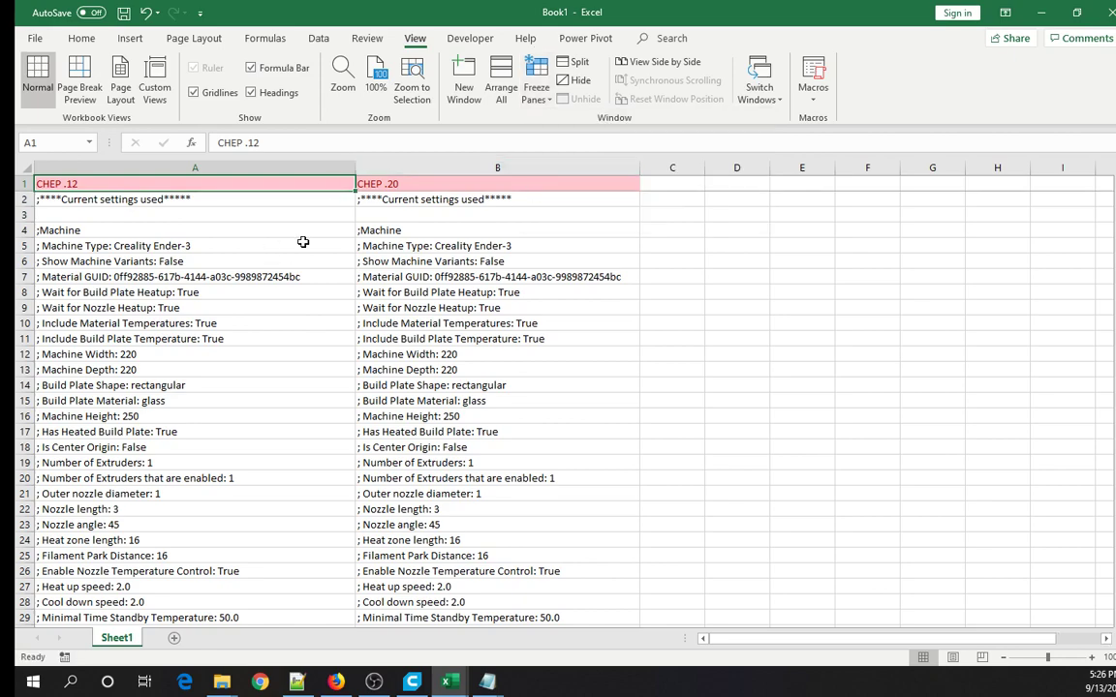
scroll(303, 241, "down", 18)
scroll(303, 242, "down", 9)
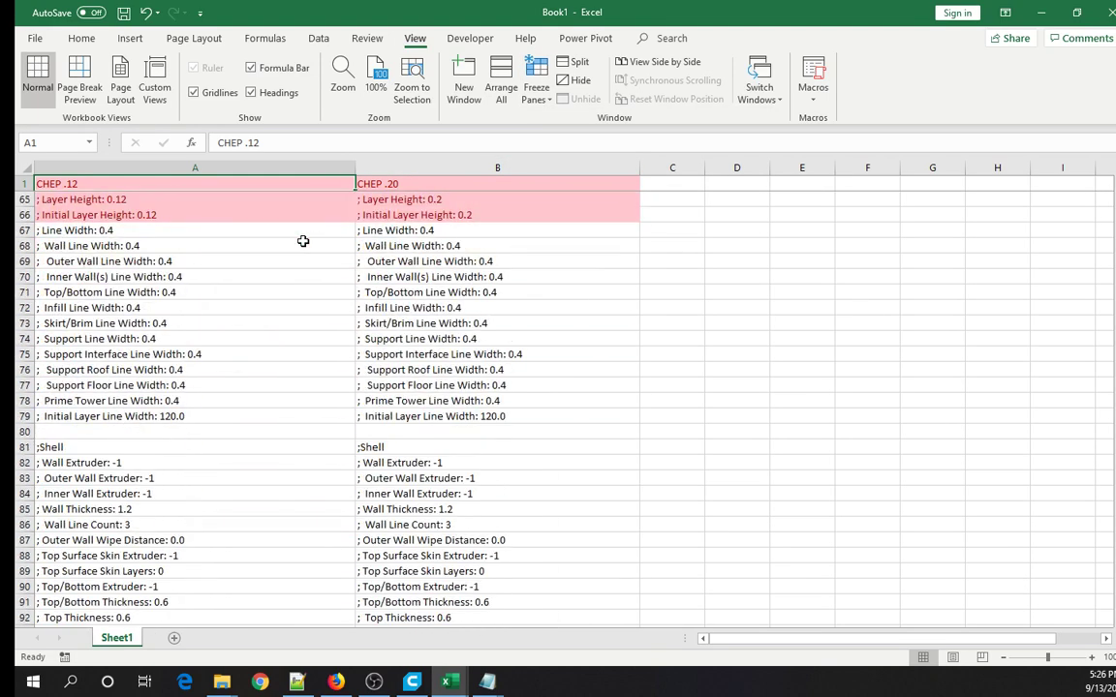
scroll(304, 241, "up", 6)
Examine the highlighted rows in the Infill section and the Enable Acceleration Control row to compare the two profiles.
scroll(277, 242, "down", 10)
scroll(277, 243, "down", 16)
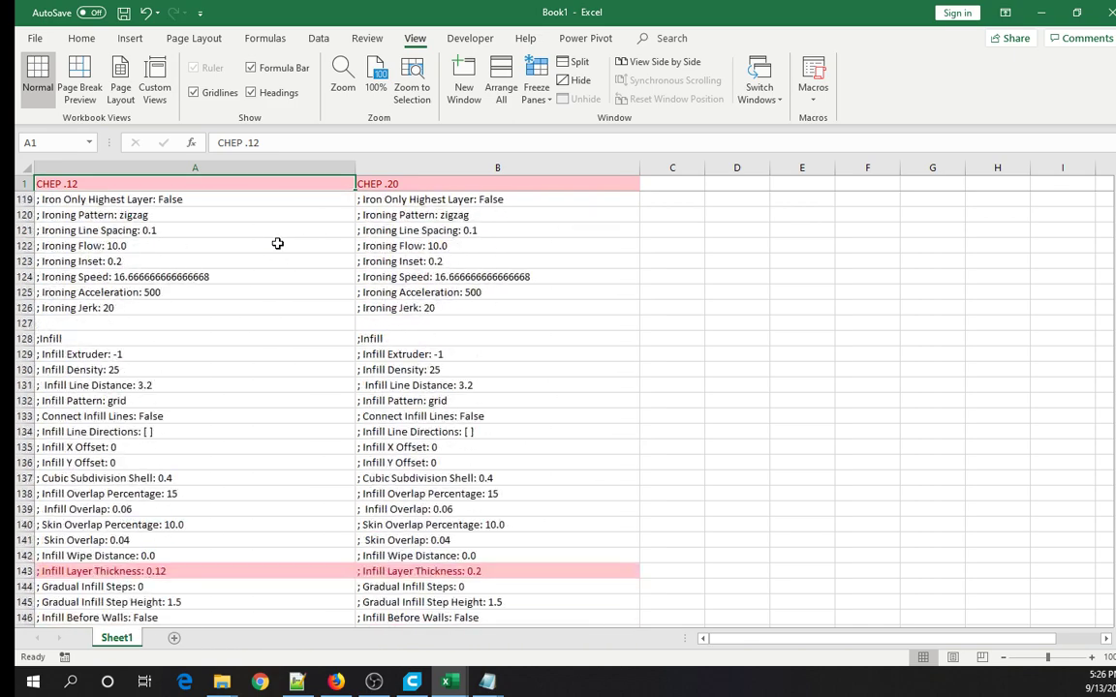
scroll(278, 256, "up", 2)
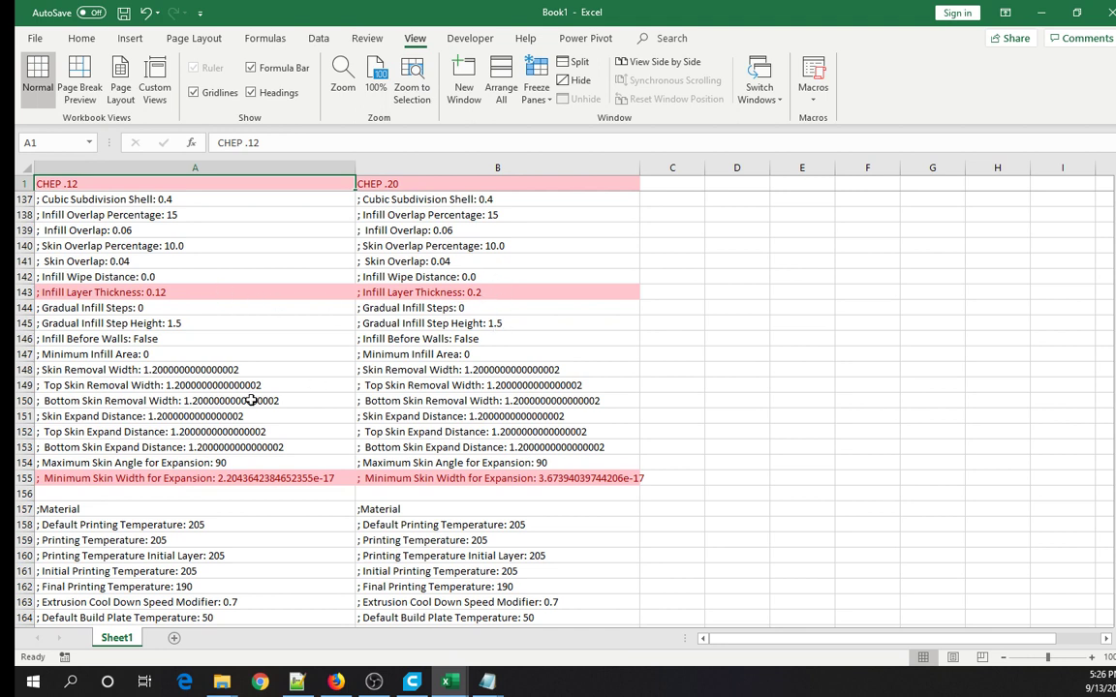
scroll(227, 360, "down", 2)
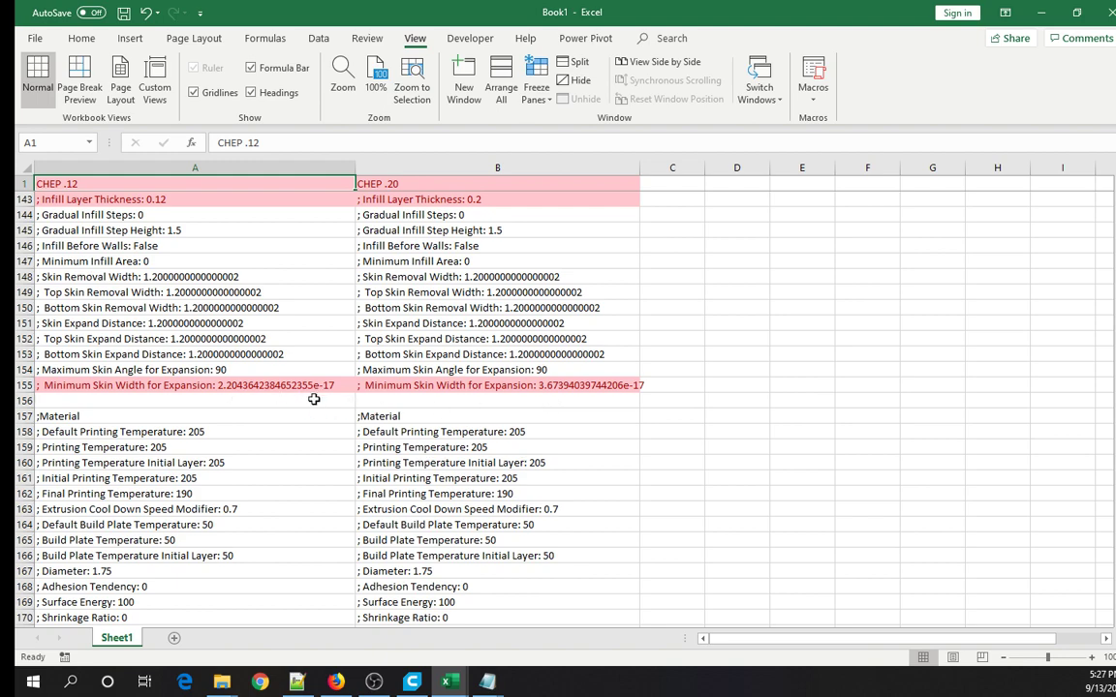
scroll(314, 399, "down", 20)
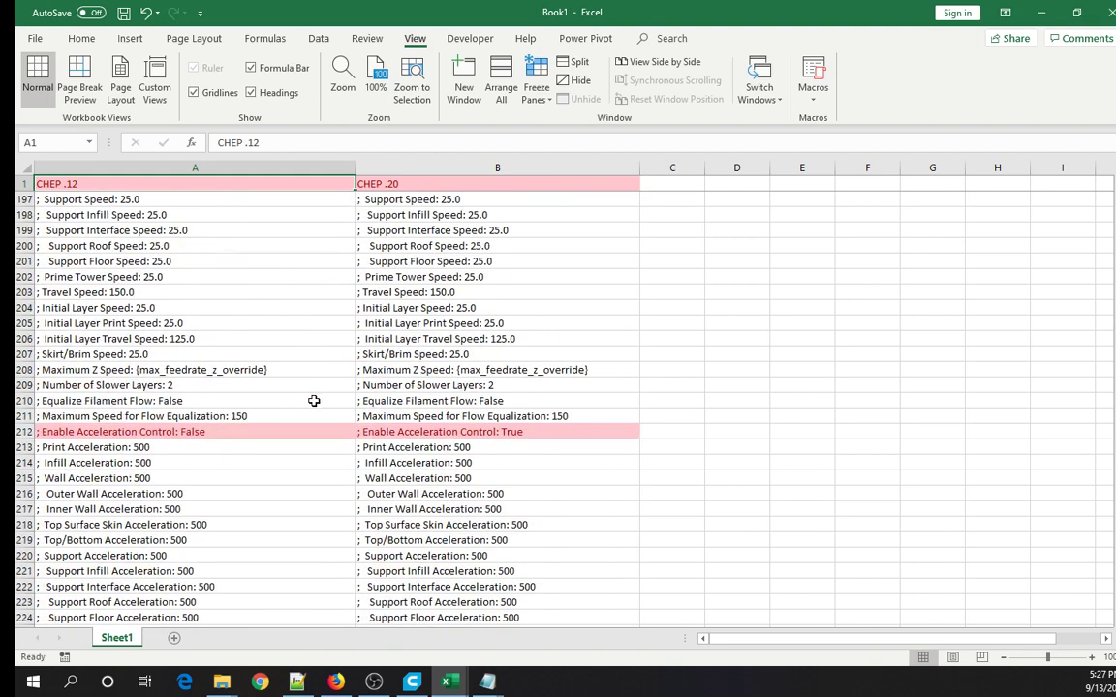
scroll(313, 400, "down", 1)
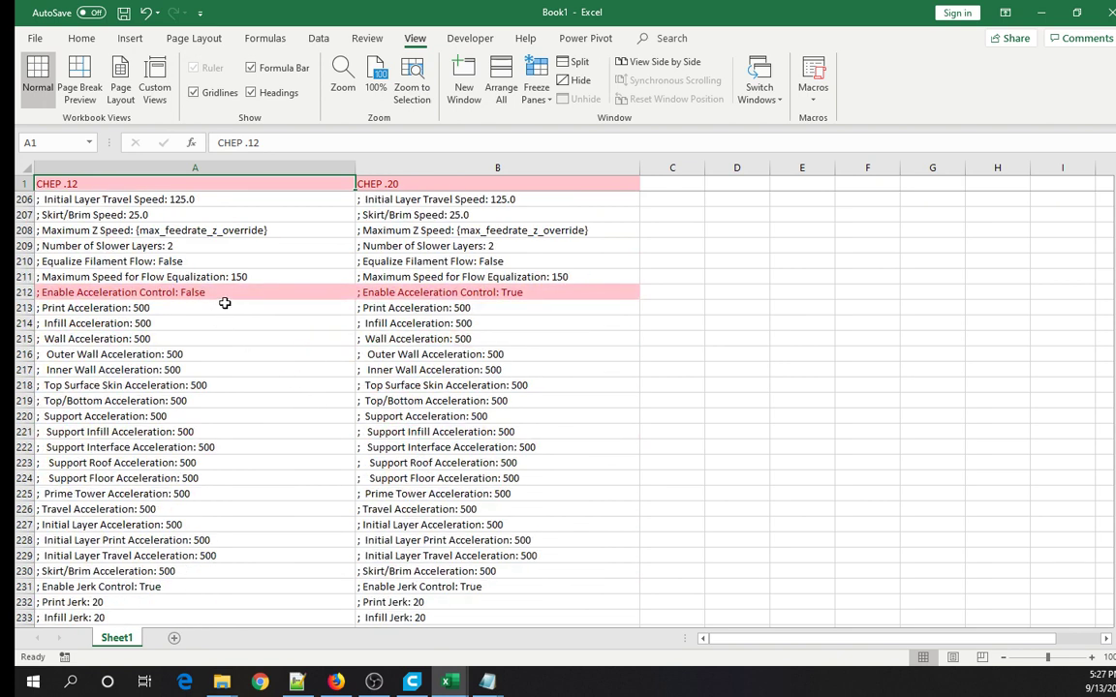
left_click(102, 291)
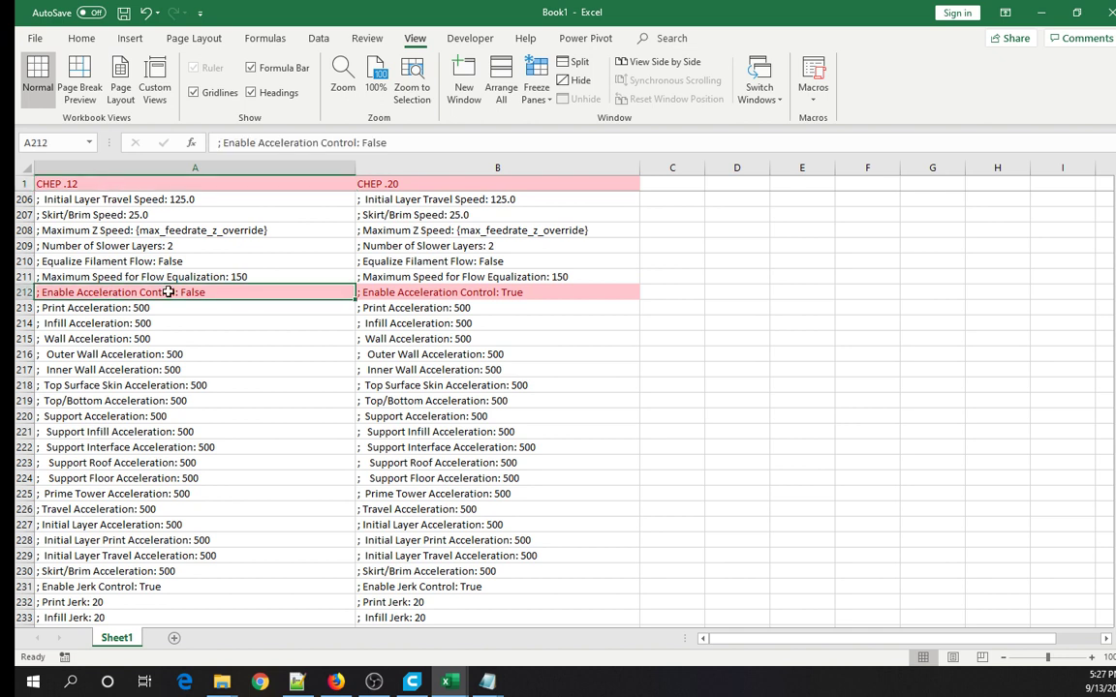
left_click(468, 301)
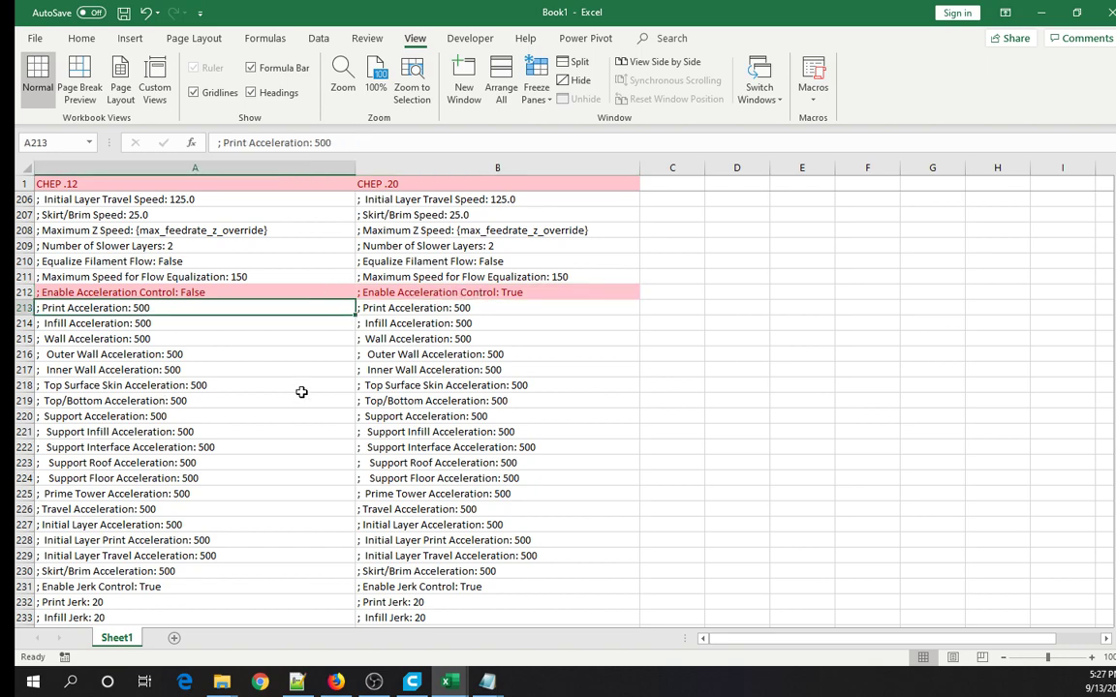
Compare the highlighted support rows for overhang angle, infill layer thickness, and interface, roof and floor thickness.
scroll(301, 392, "down", 20)
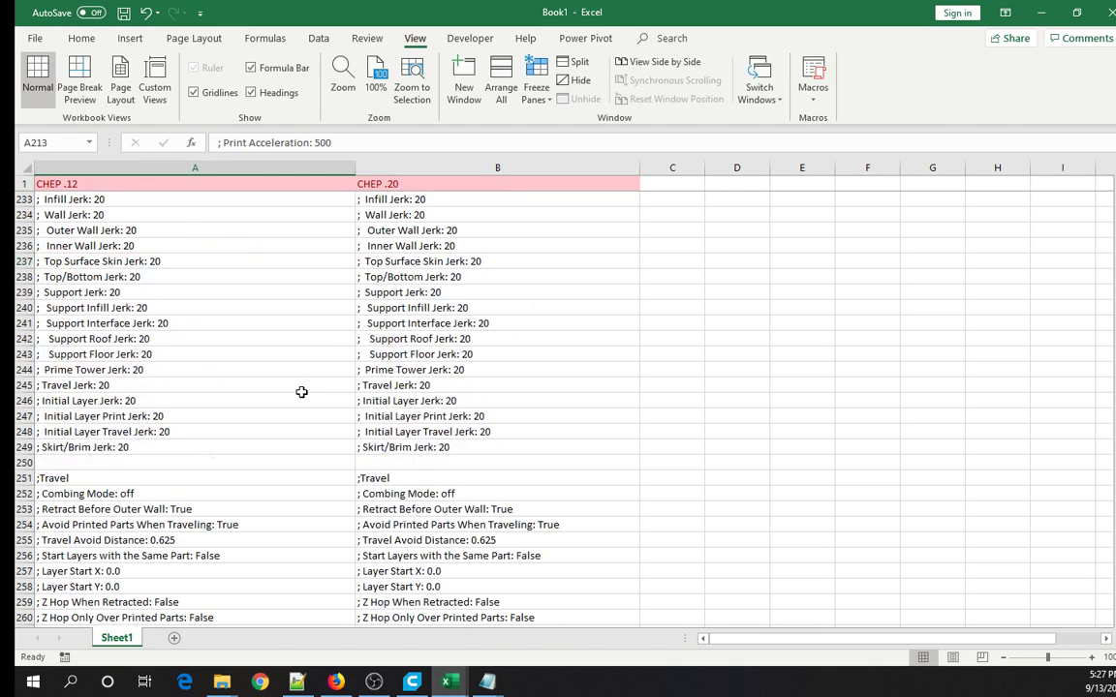
scroll(302, 392, "down", 6)
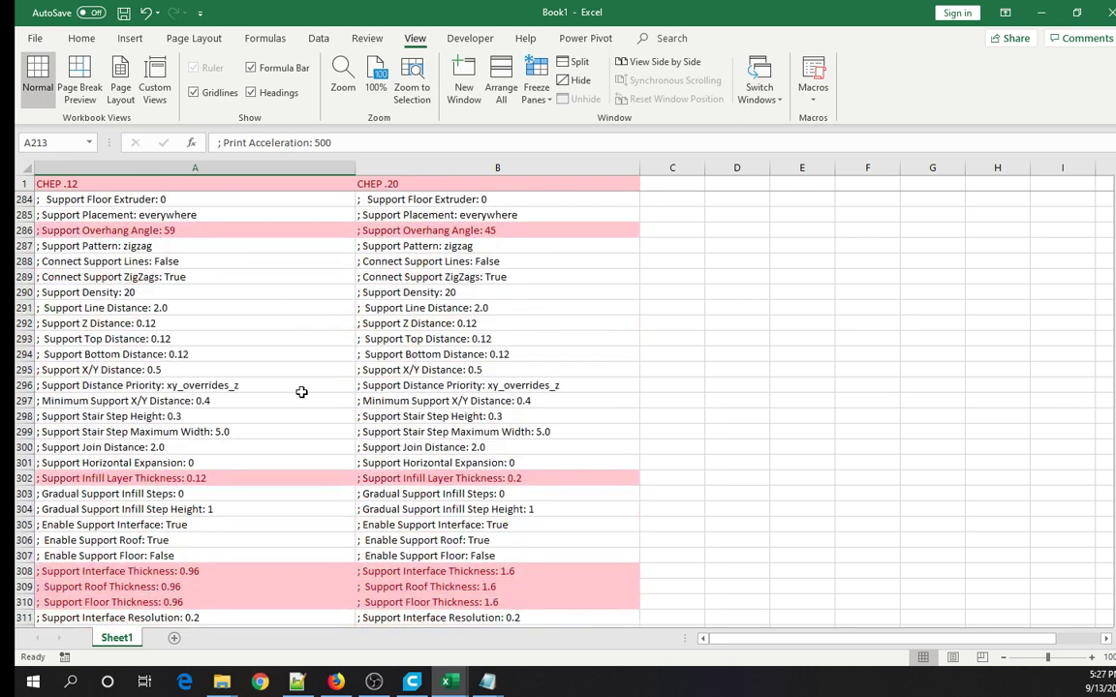
left_click(188, 231)
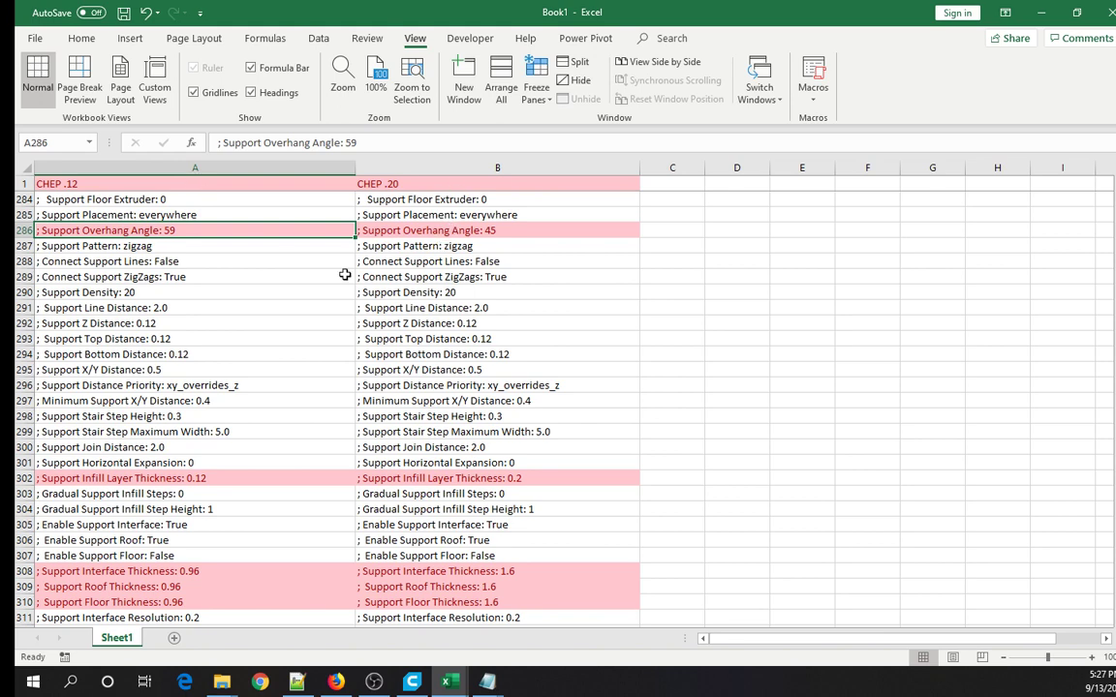
scroll(345, 275, "down", 3)
left_click(247, 339)
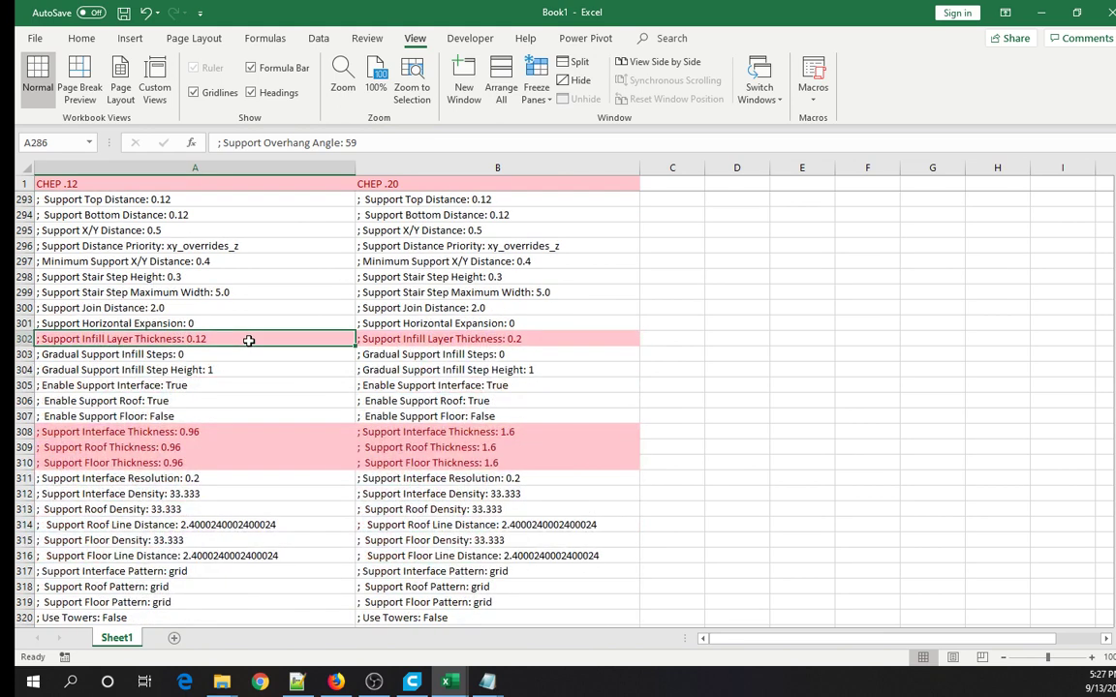
left_click(414, 339)
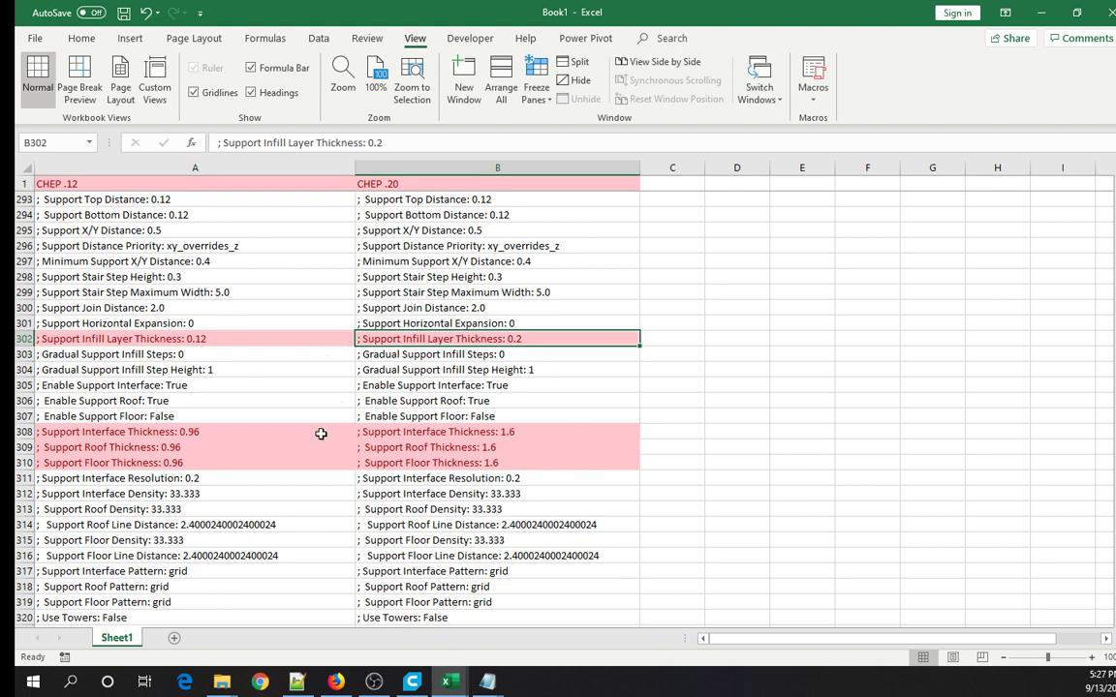
scroll(276, 404, "down", 3)
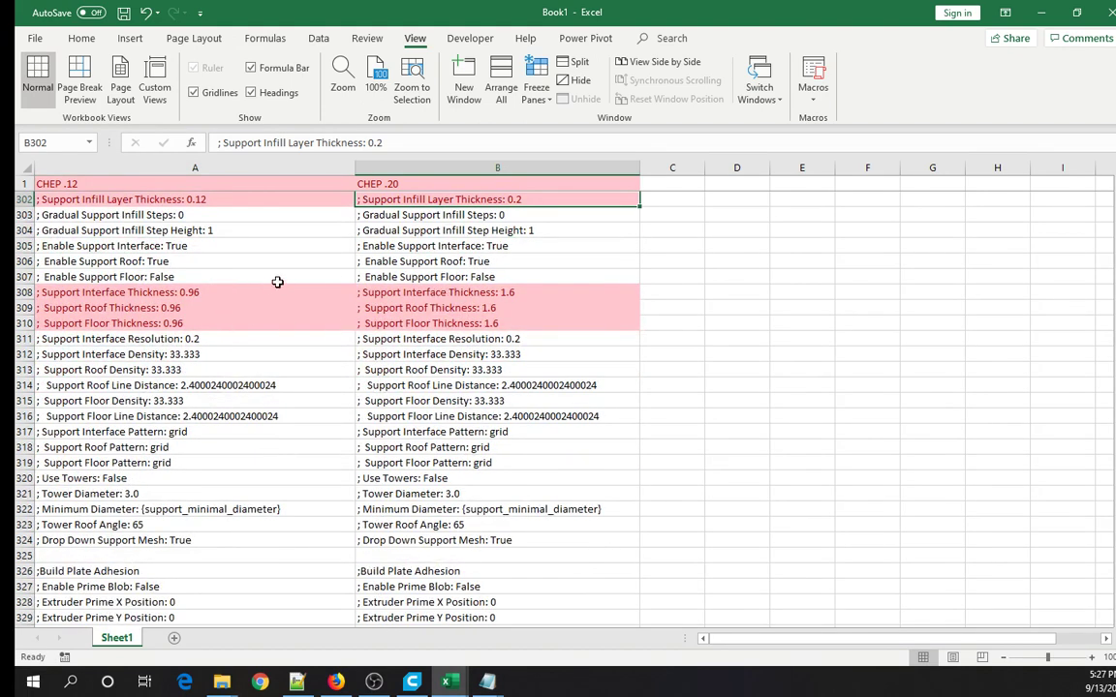
left_click_drag(258, 292, 262, 323)
left_click(293, 372)
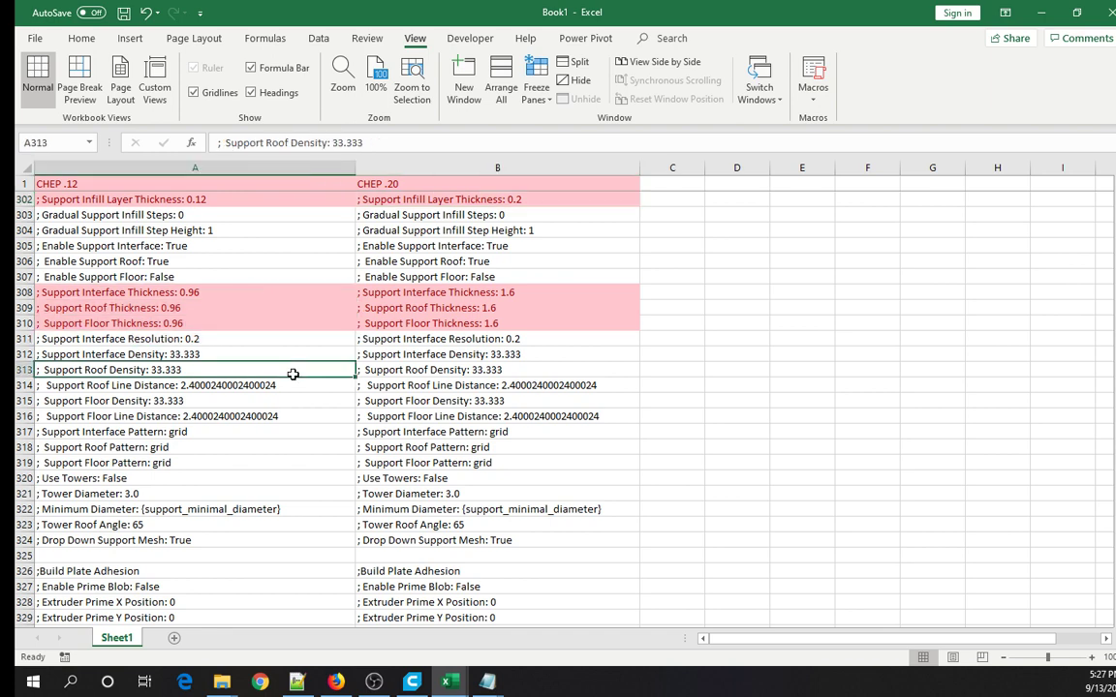
Compare the highlighted raft top, middle and base thickness rows, and check the remaining settings through the end of the list.
scroll(301, 375, "down", 12)
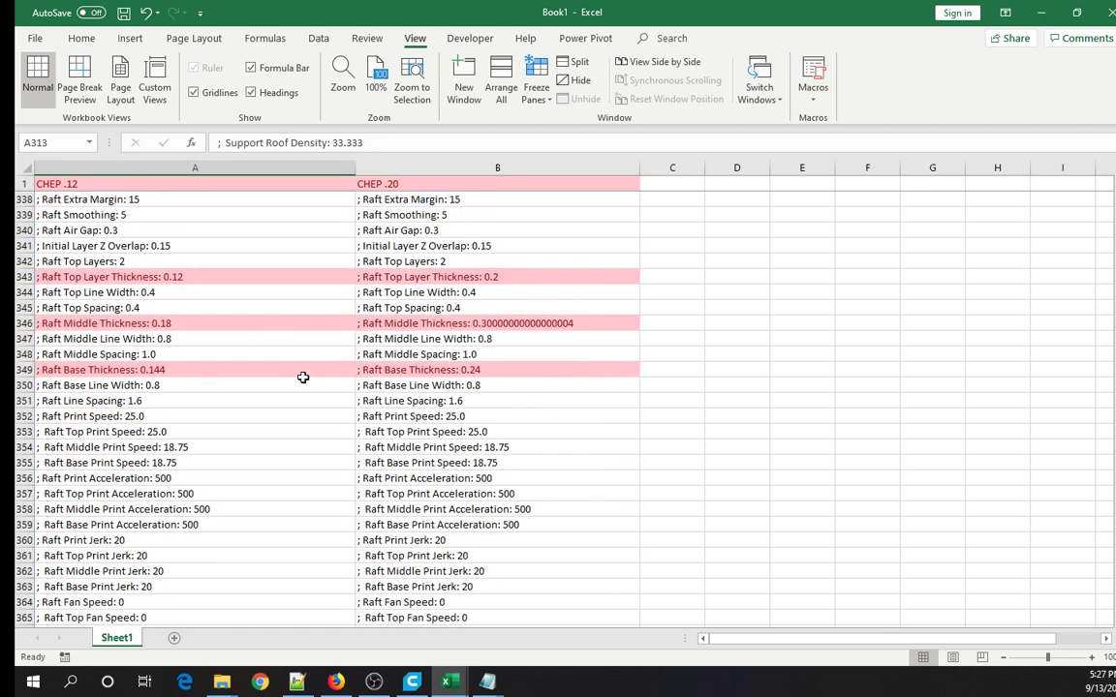
left_click(218, 278)
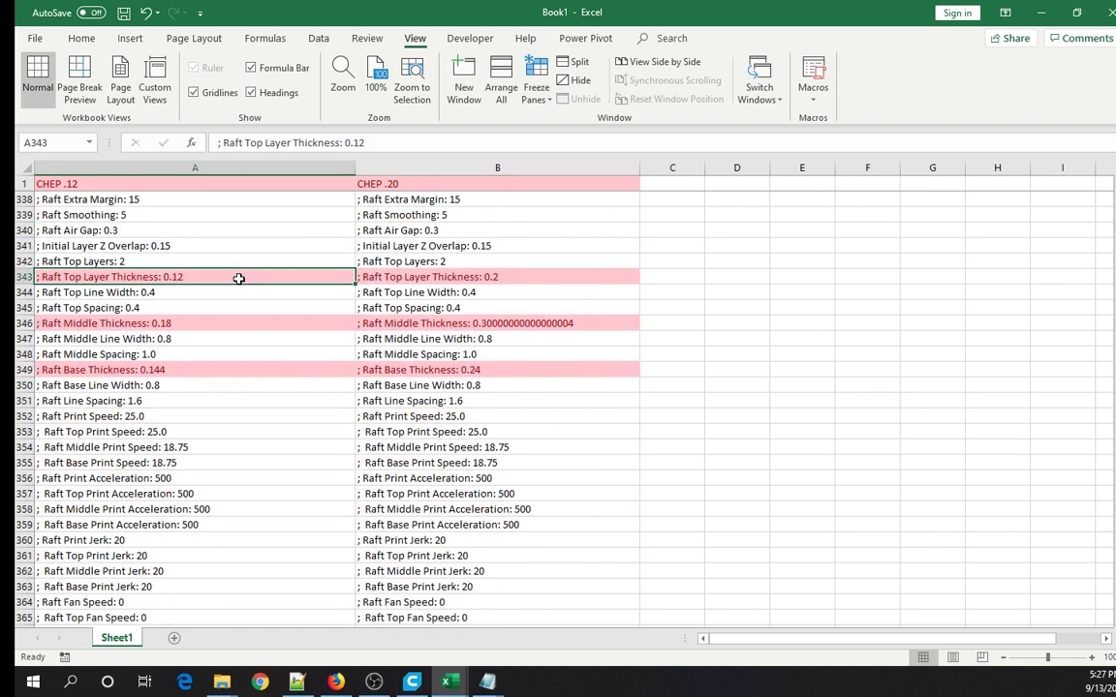
left_click(298, 323)
left_click(289, 371)
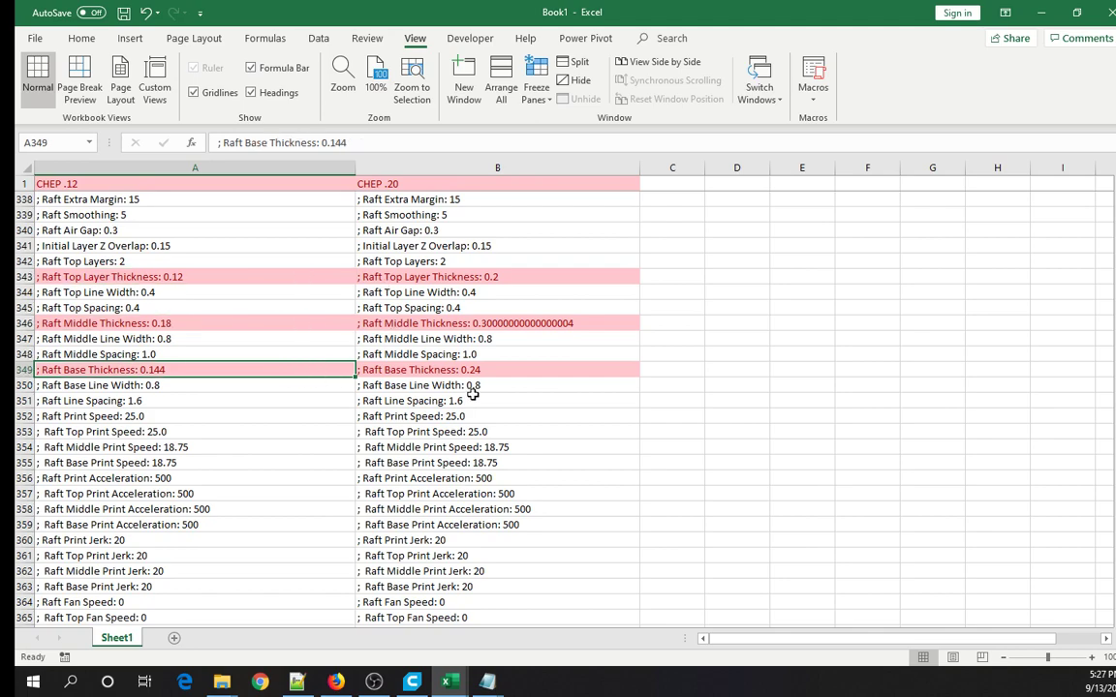
scroll(289, 405, "down", 19)
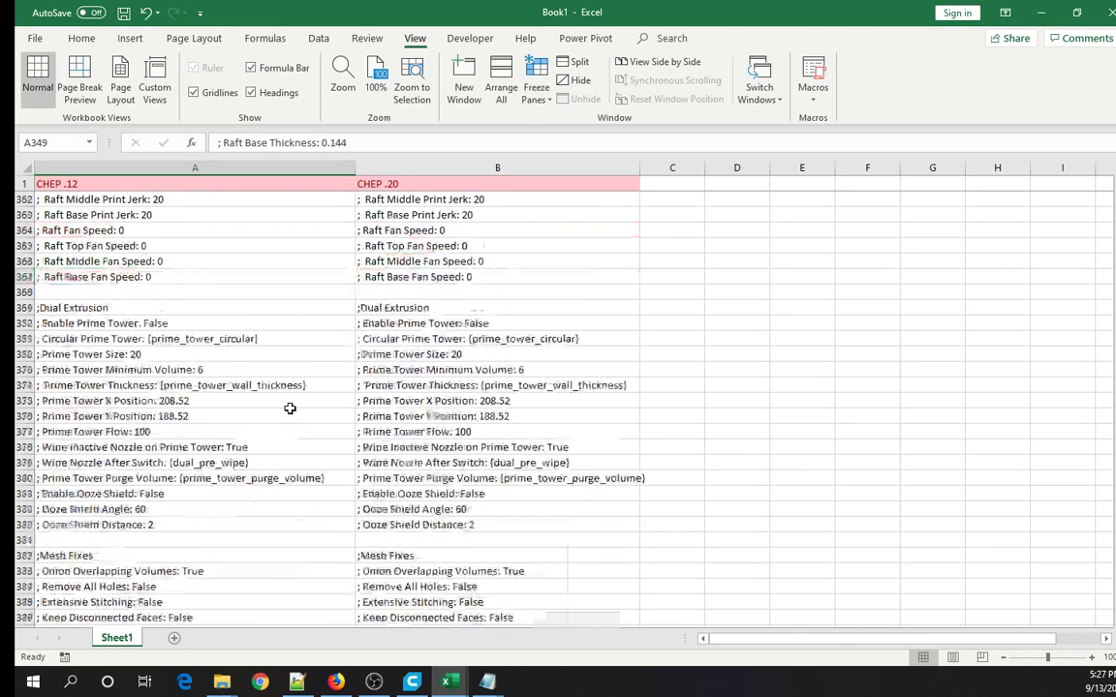
scroll(291, 407, "down", 20)
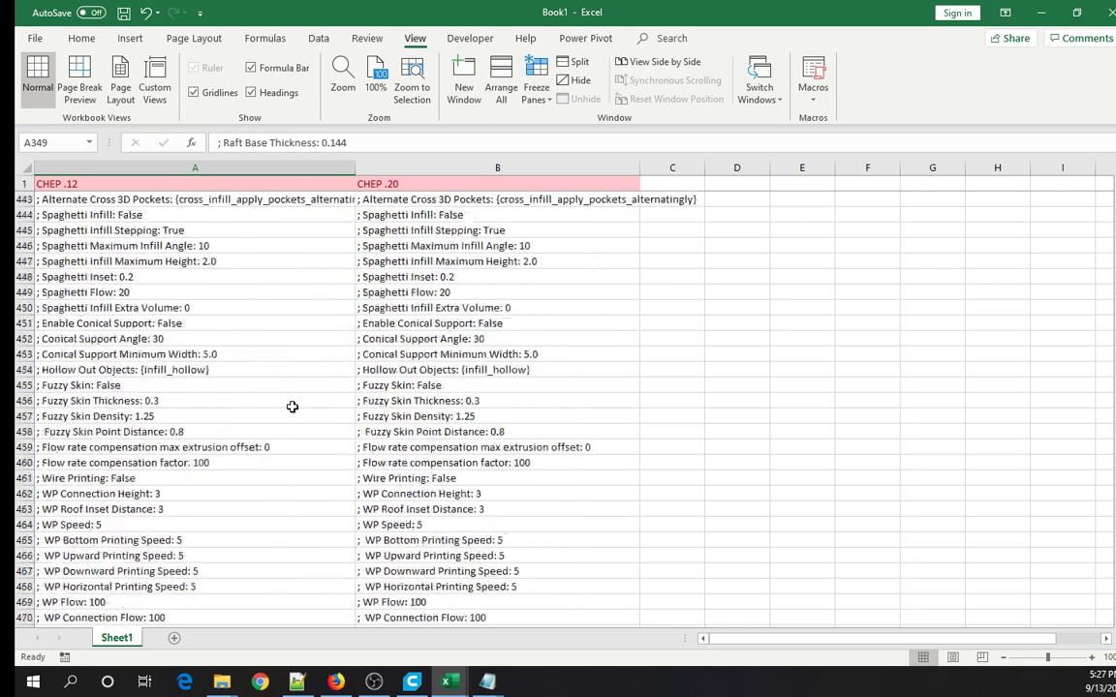
scroll(292, 407, "down", 7)
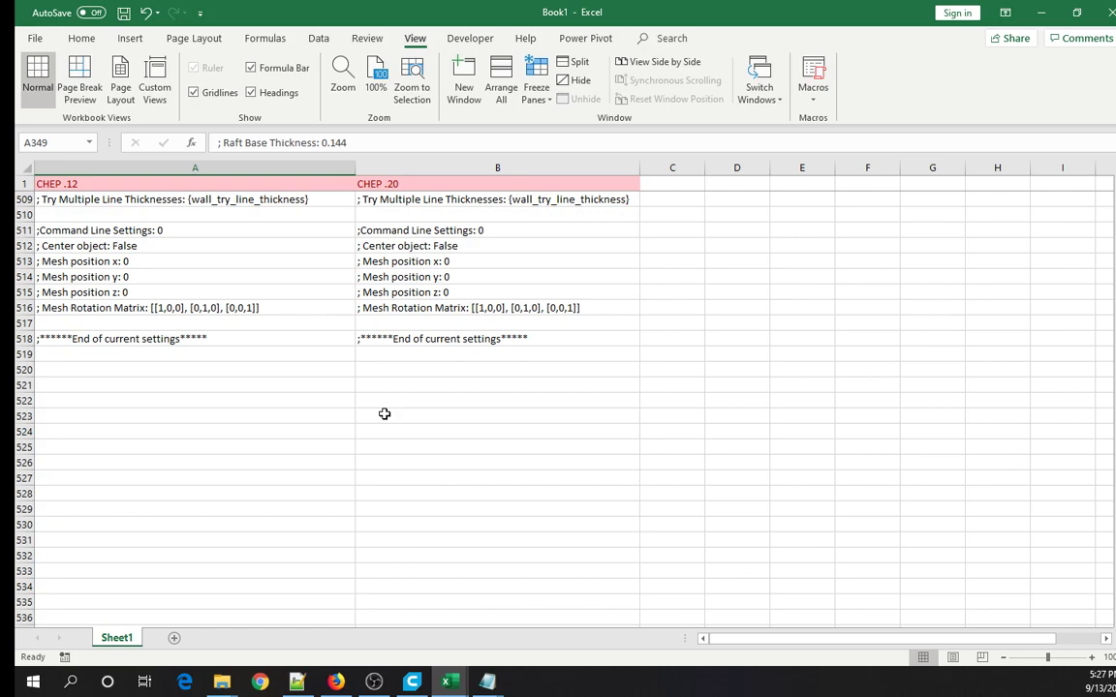
left_click_drag(1109, 552, 1113, 180)
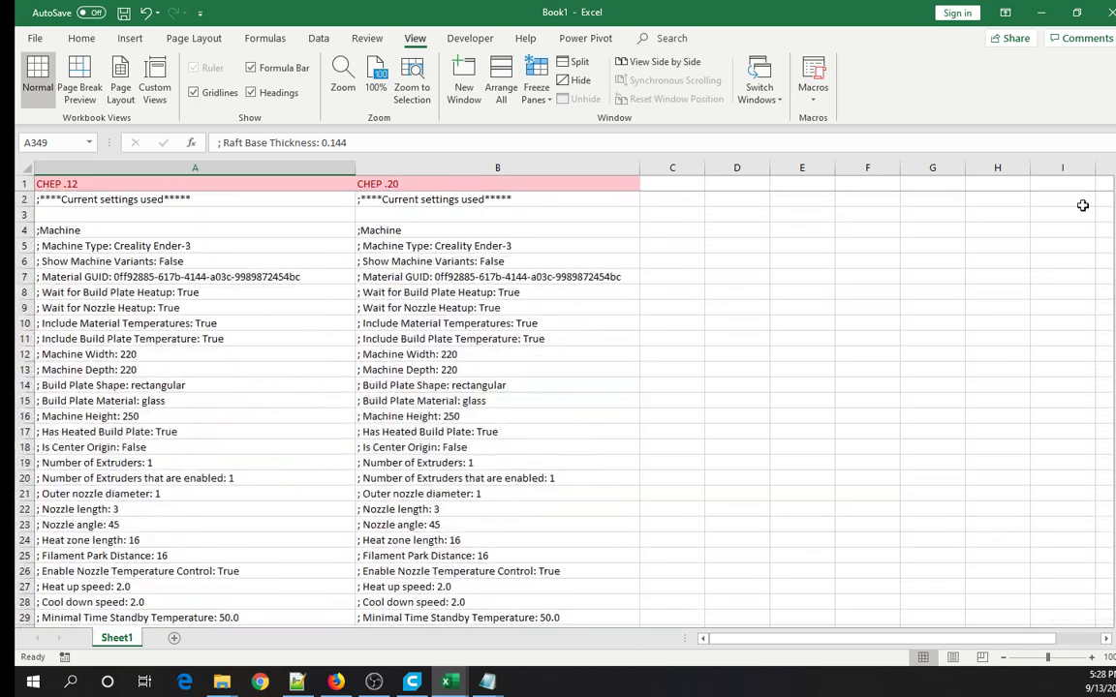
Switch to Cura and change the print profile to Standard Quality - 0.2mm.
left_click(413, 681)
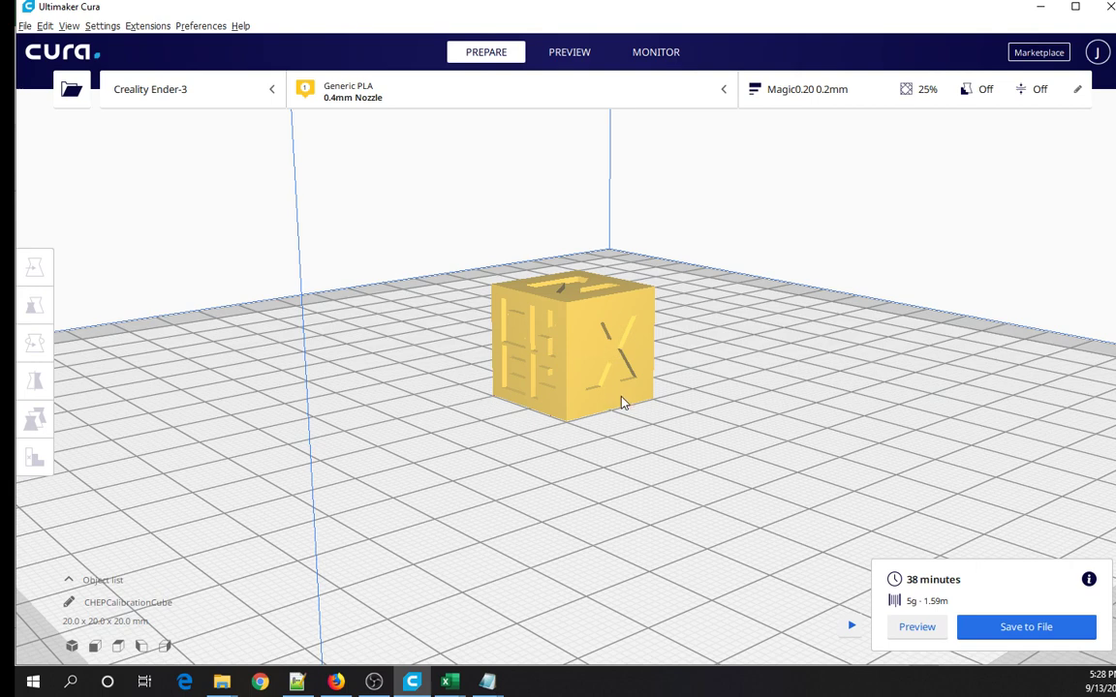
left_click(834, 97)
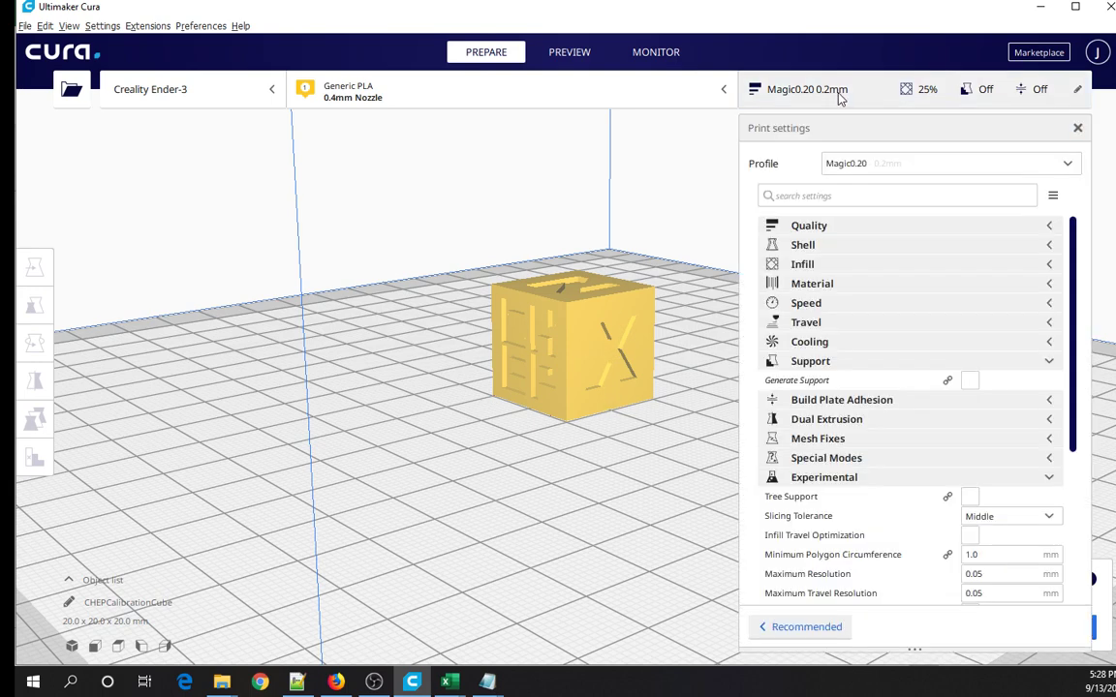
left_click(878, 165)
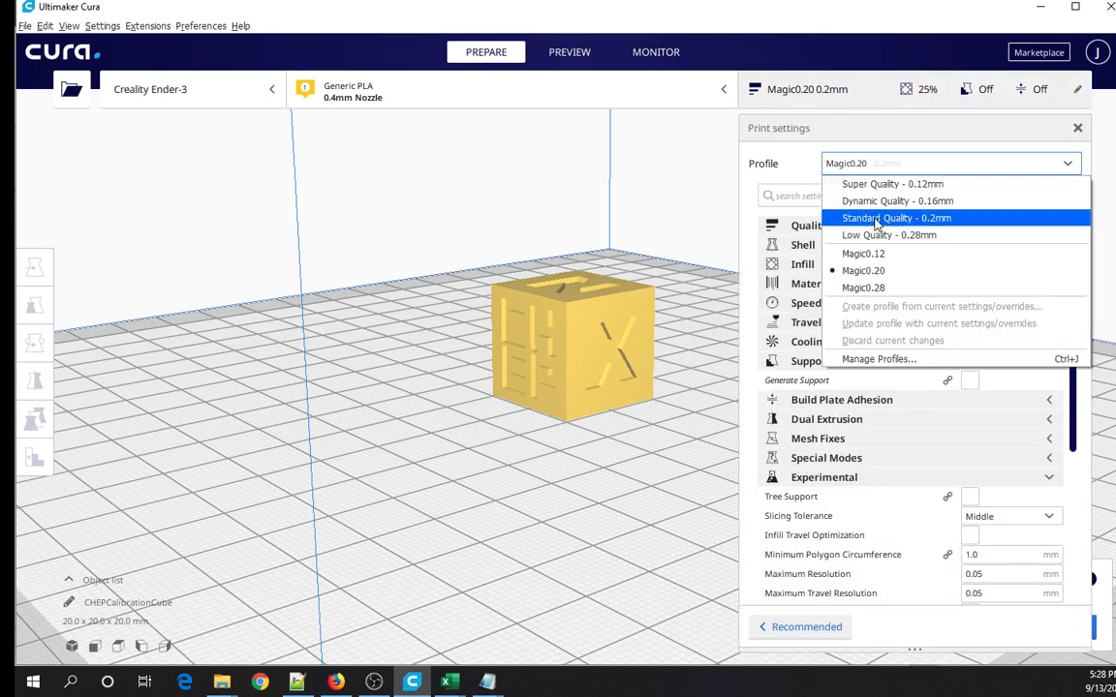
left_click(935, 229)
left_click(832, 95)
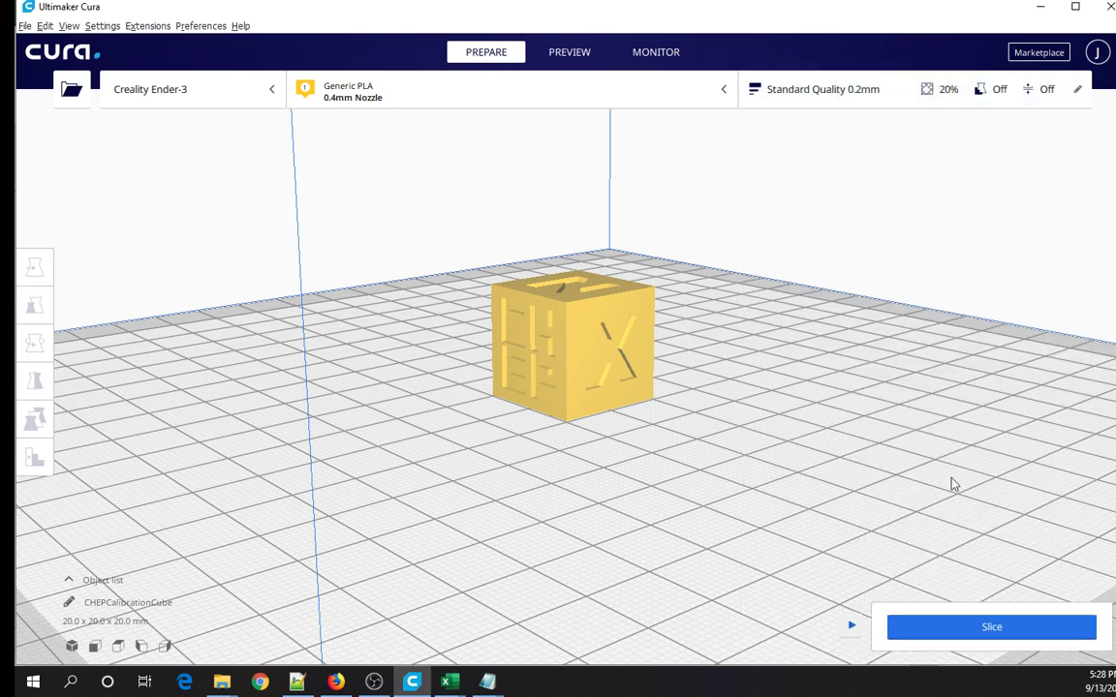
Slice the calibration cube and save the G-code as "CHEPCalibrationCube Standard .20.gcode" in the Test gcode folder.
left_click(997, 627)
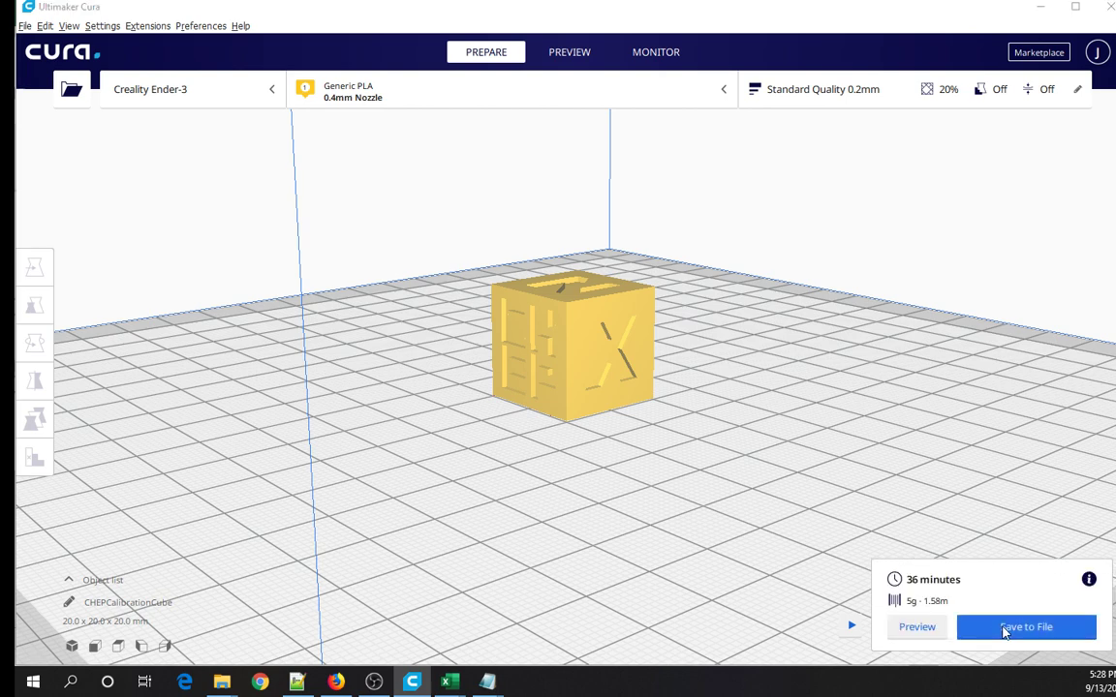
left_click(1007, 627)
key("End")
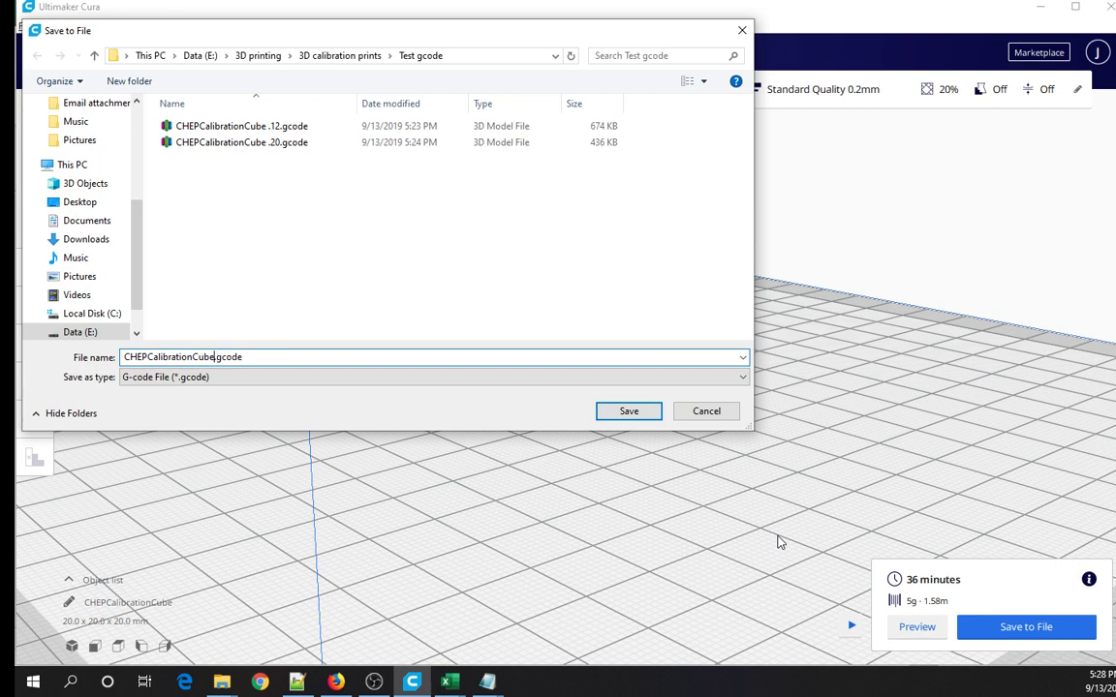
type("Standard .20")
key("Return")
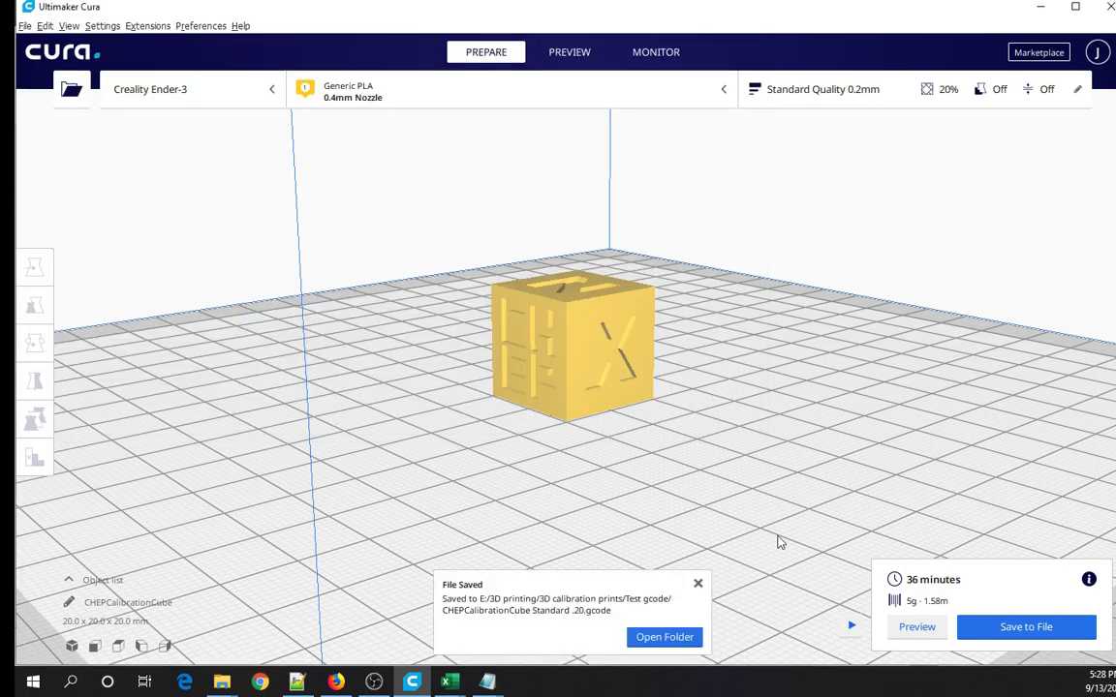
Open the Test gcode folder and load CHEPCalibrationCube Standard .20.gcode from it into Notepad++.
left_click(665, 637)
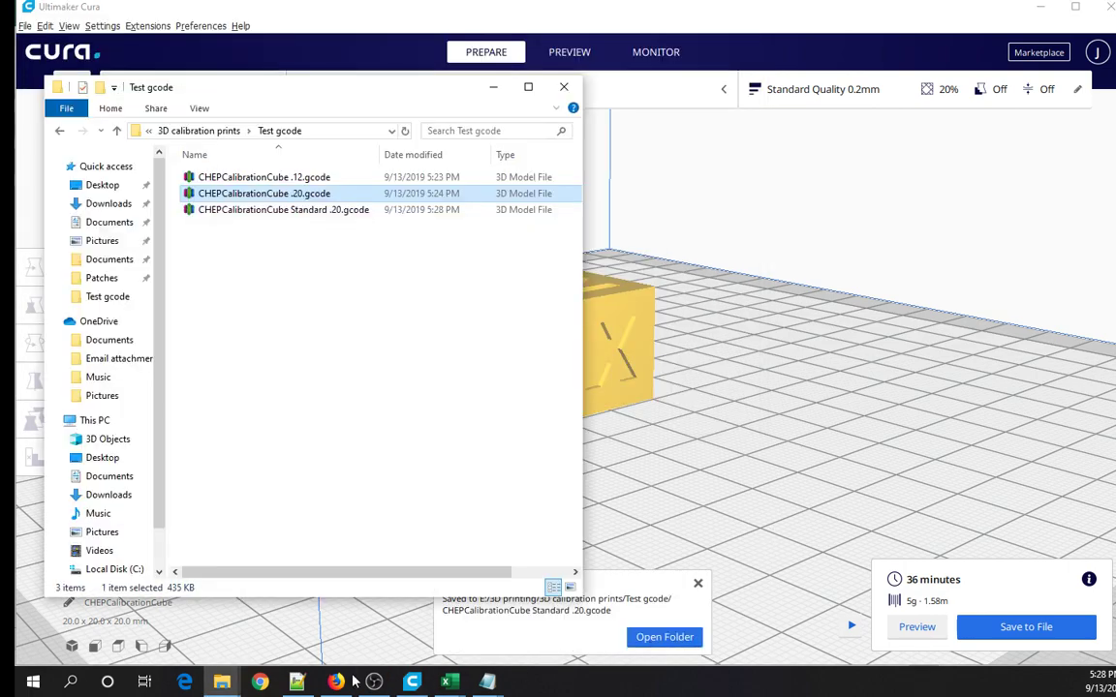
left_click(296, 681)
key("ctrl+n")
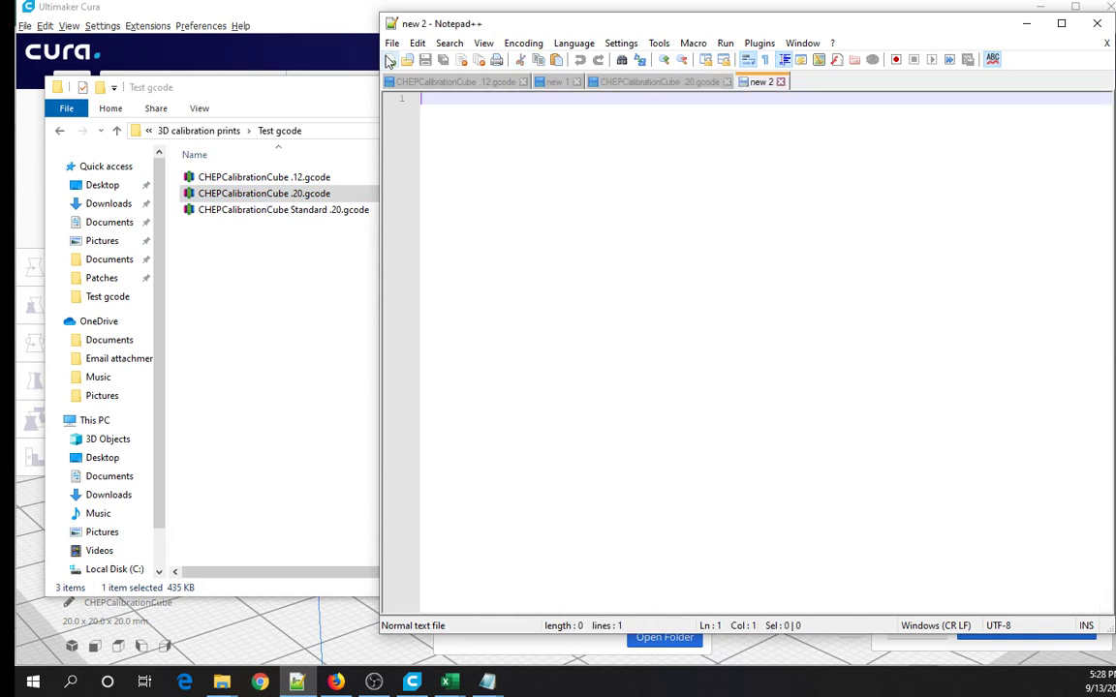
left_click(239, 209)
left_click_drag(239, 209, 785, 294)
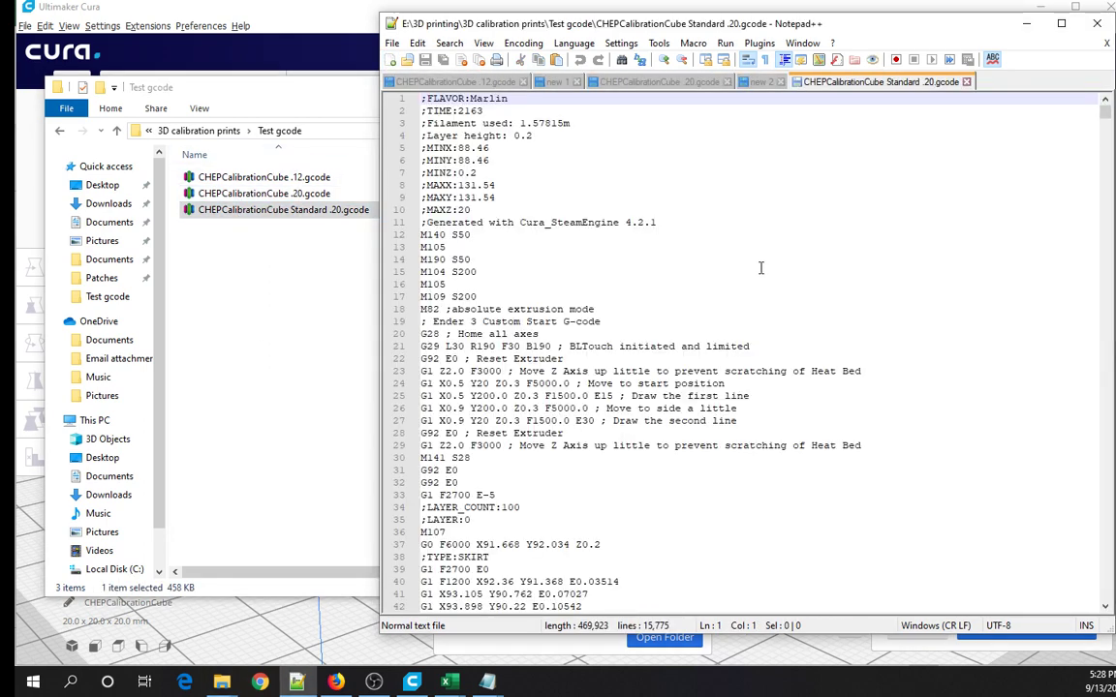
Find "current" in the Standard .20 G-code to locate the start of its current-settings block.
left_click(449, 42)
left_click(455, 58)
left_click(835, 259)
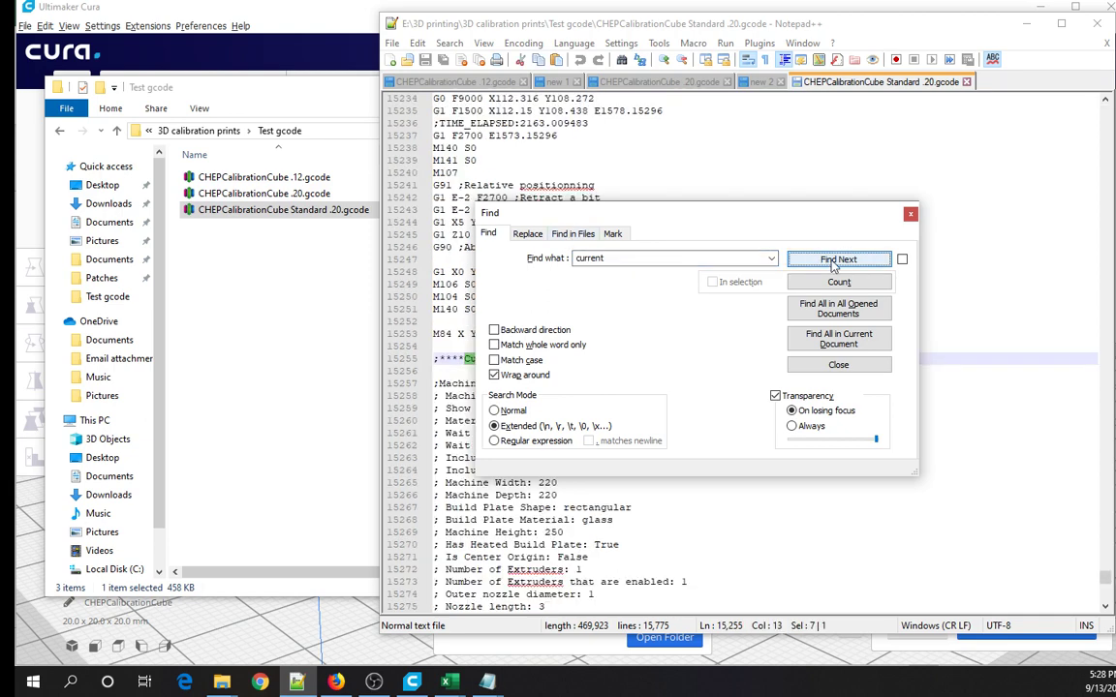
left_click(910, 215)
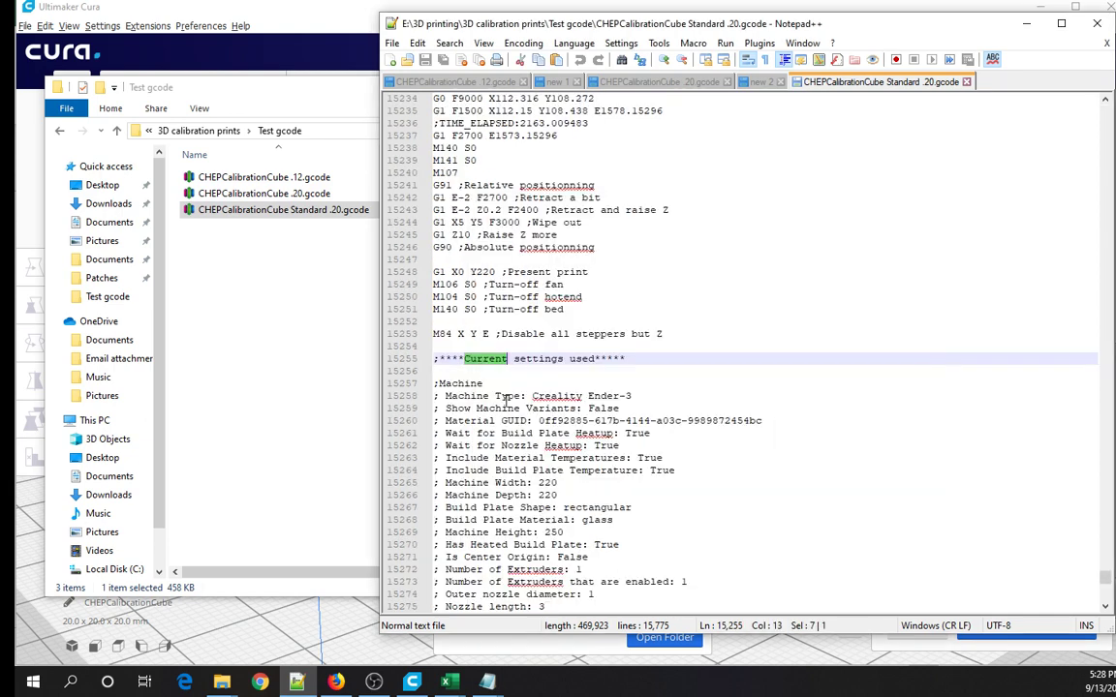
Select the G-code block from the "Current settings used" line through the "End of current settings" line for copying.
left_click(435, 358)
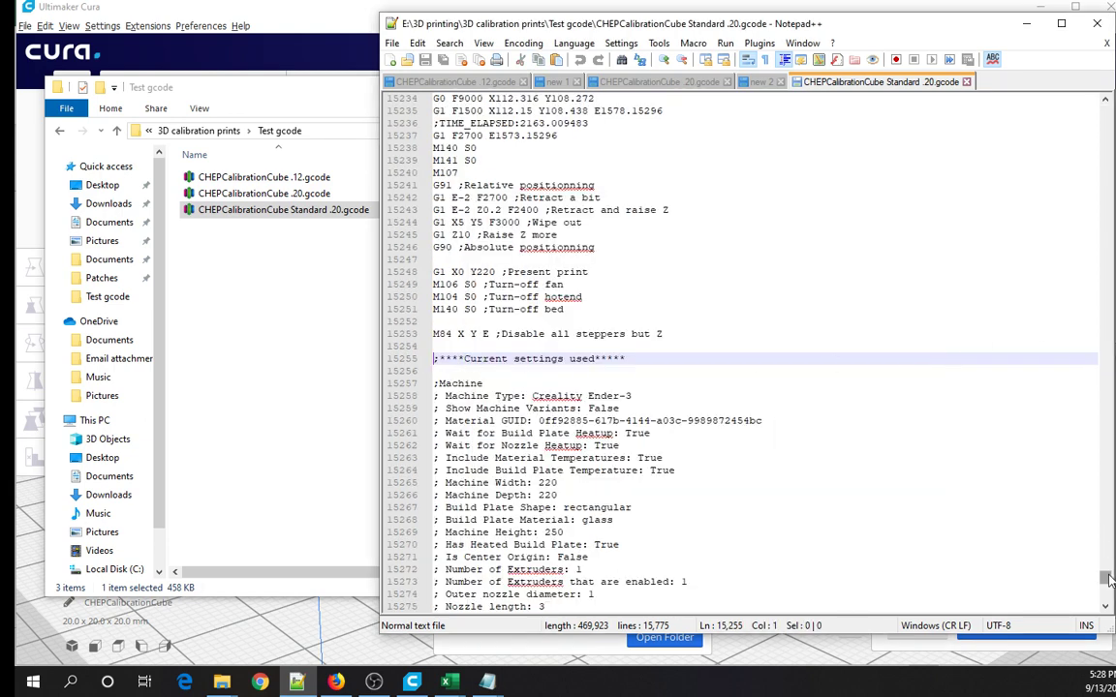
scroll(998, 523, "down", 20)
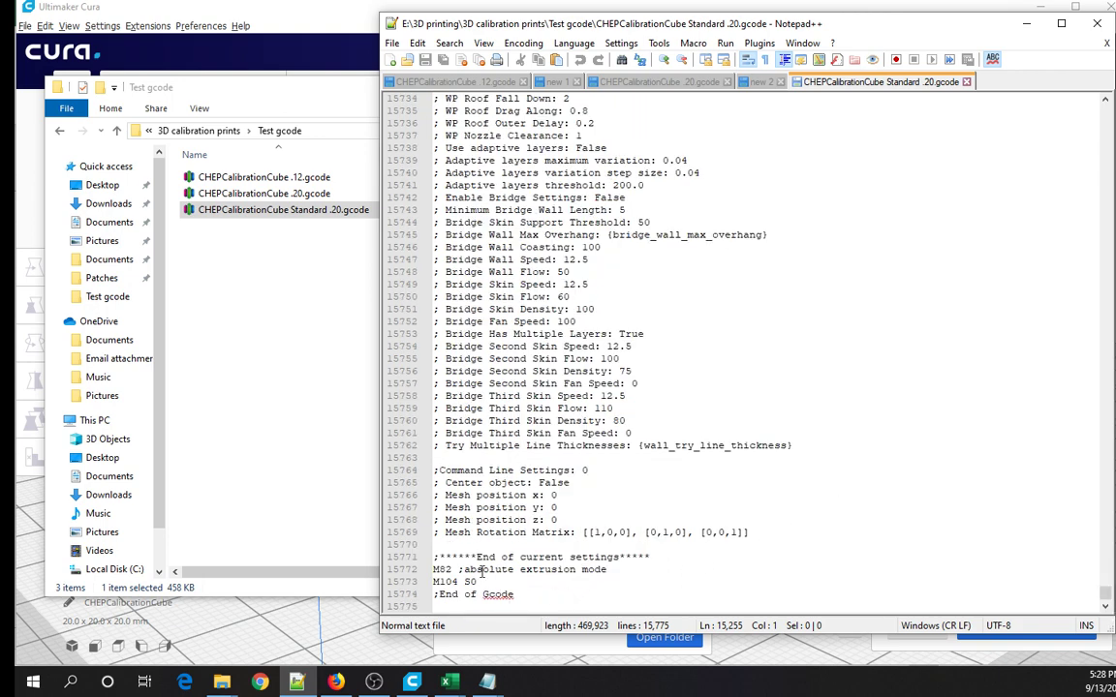
left_click(662, 557, "shift")
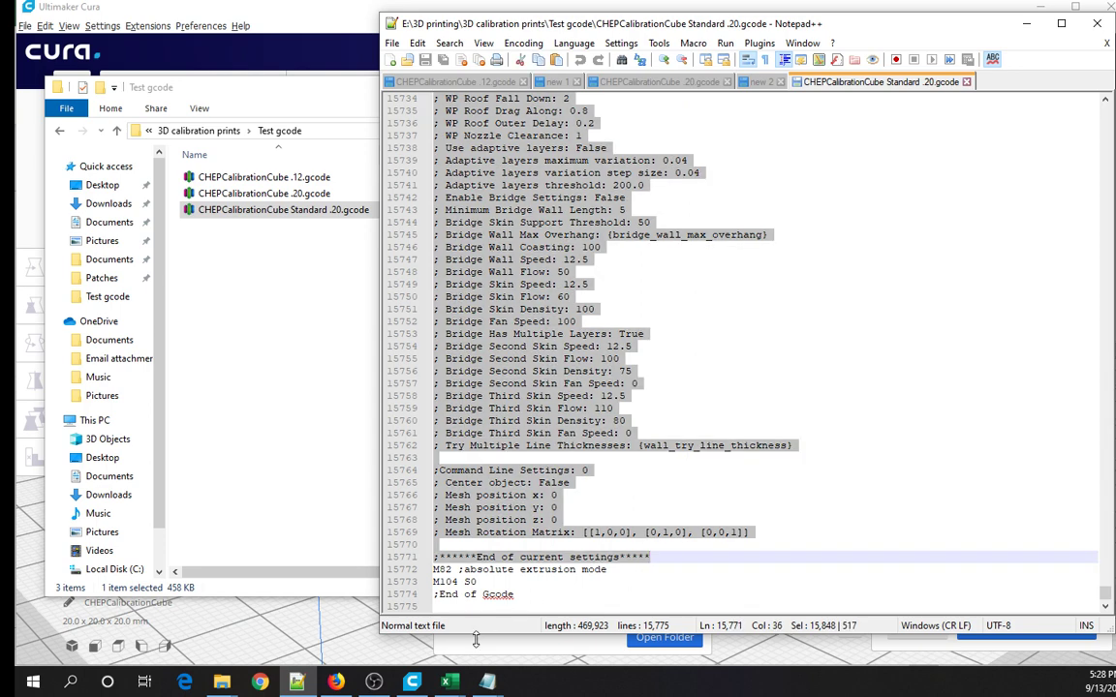
Switch to Excel, paste the copied settings block starting at C2, and widen column C to fit its text.
left_click(448, 682)
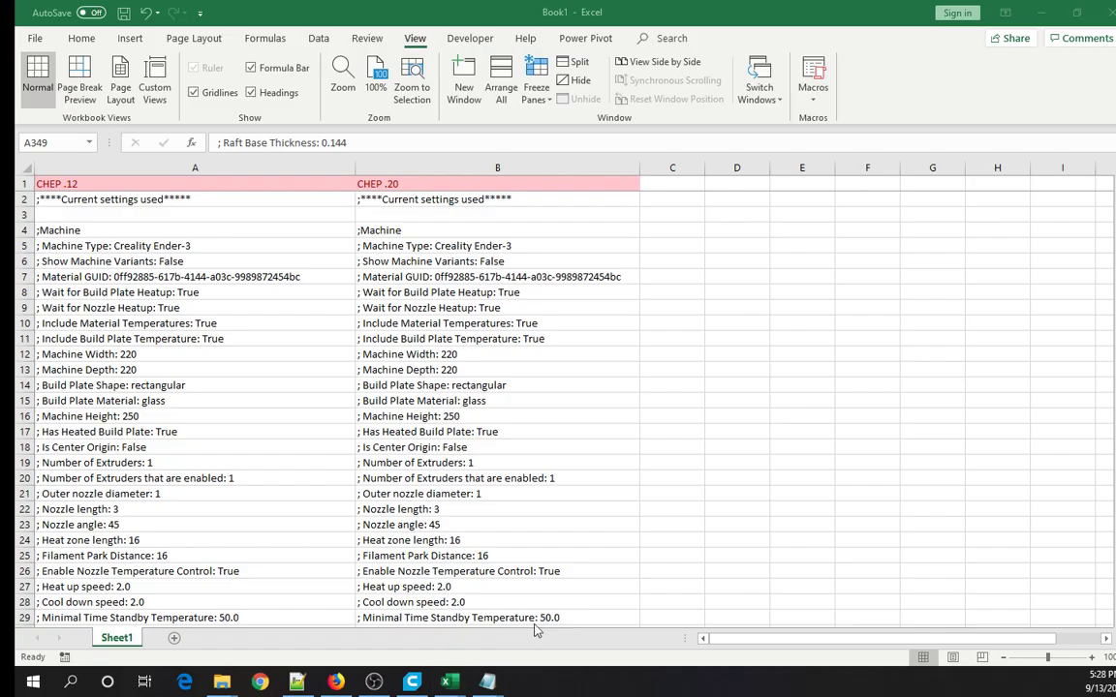
left_click(687, 200)
right_click(689, 200)
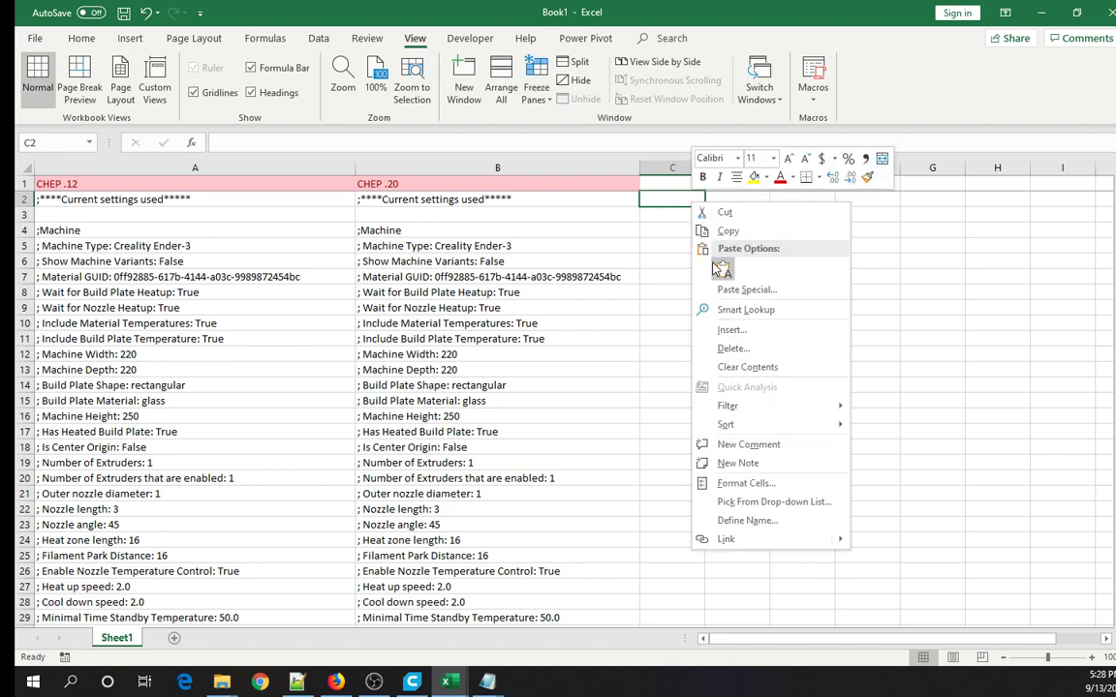
left_click(721, 269)
left_click_drag(705, 168, 942, 170)
Clear the conditional formatting rules from the entire sheet.
left_click_drag(462, 169, 234, 170)
left_click(83, 41)
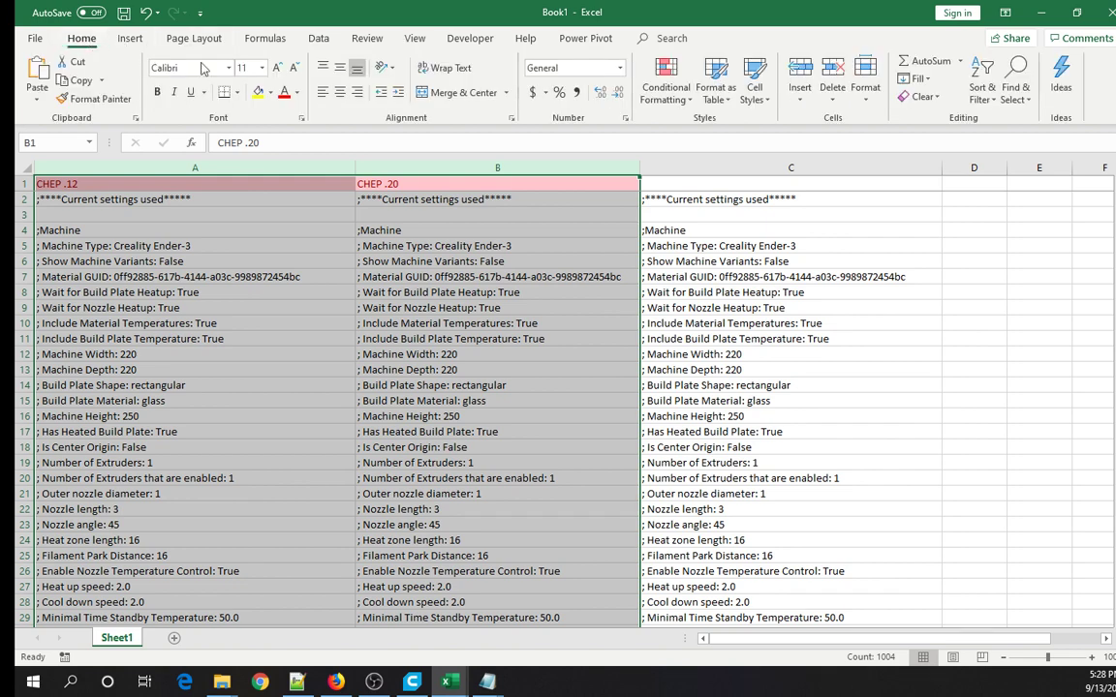
left_click(665, 89)
mouse_move(717, 315)
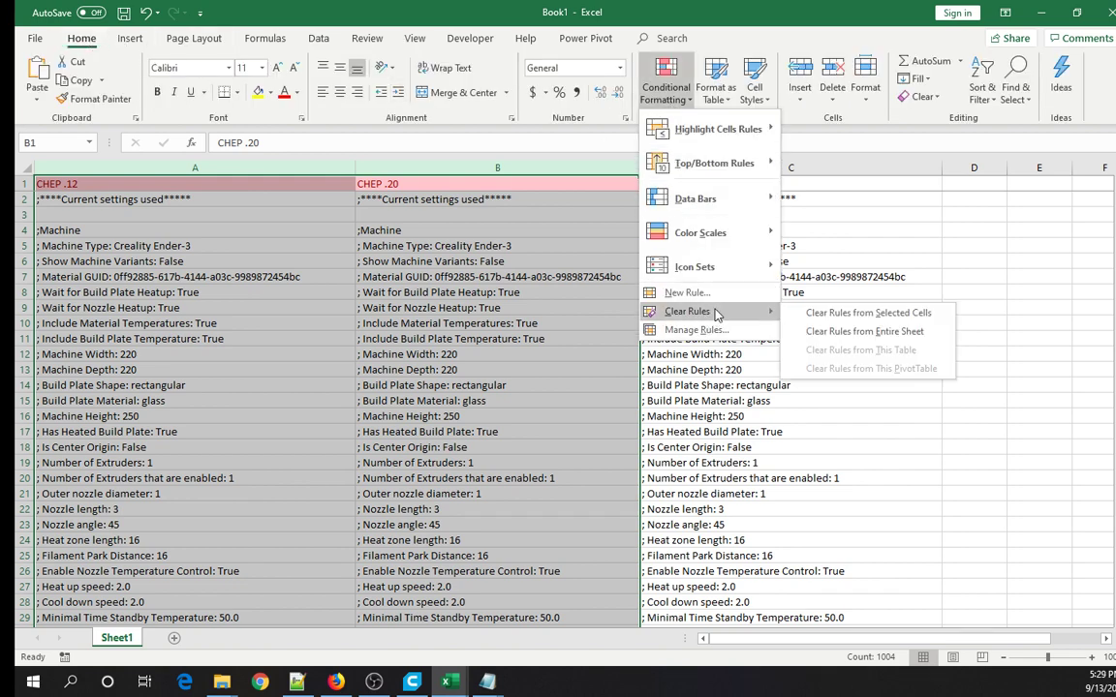
left_click(852, 331)
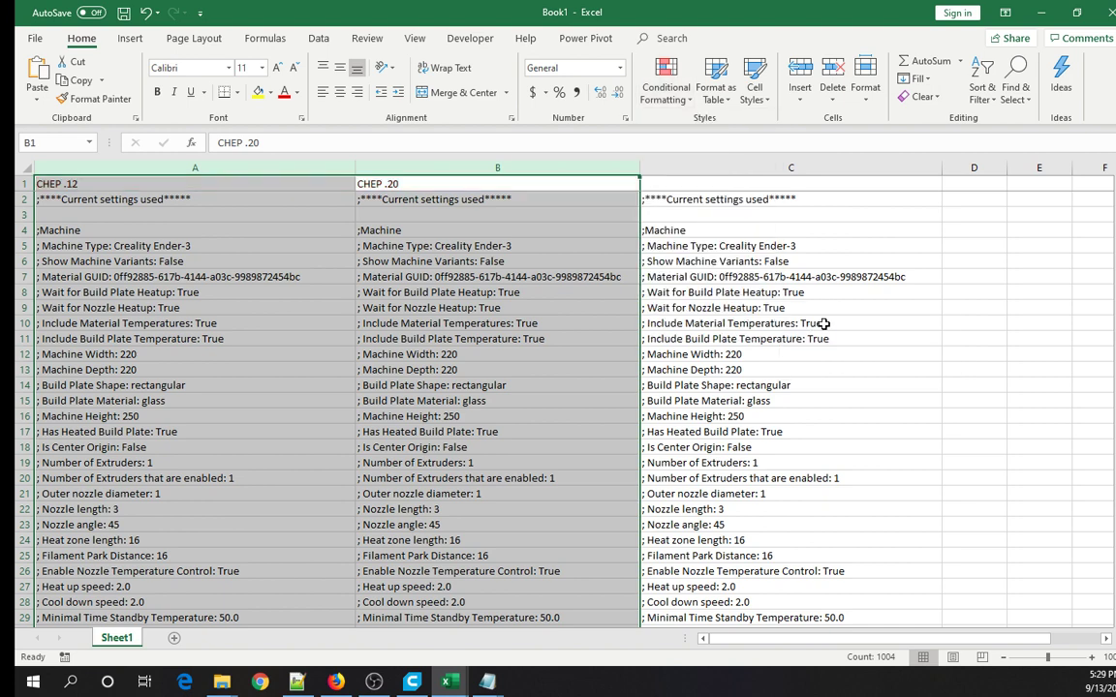
left_click(498, 215)
Enter "Standard .20" as the column header in C1.
left_click(669, 185)
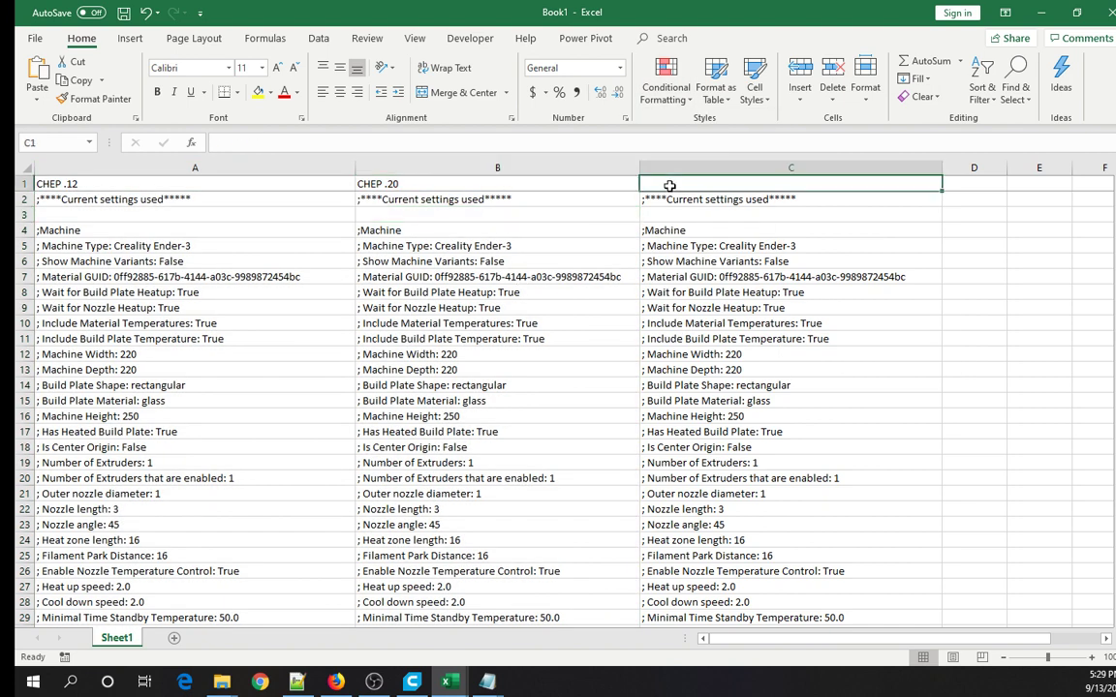
type("Standard .20")
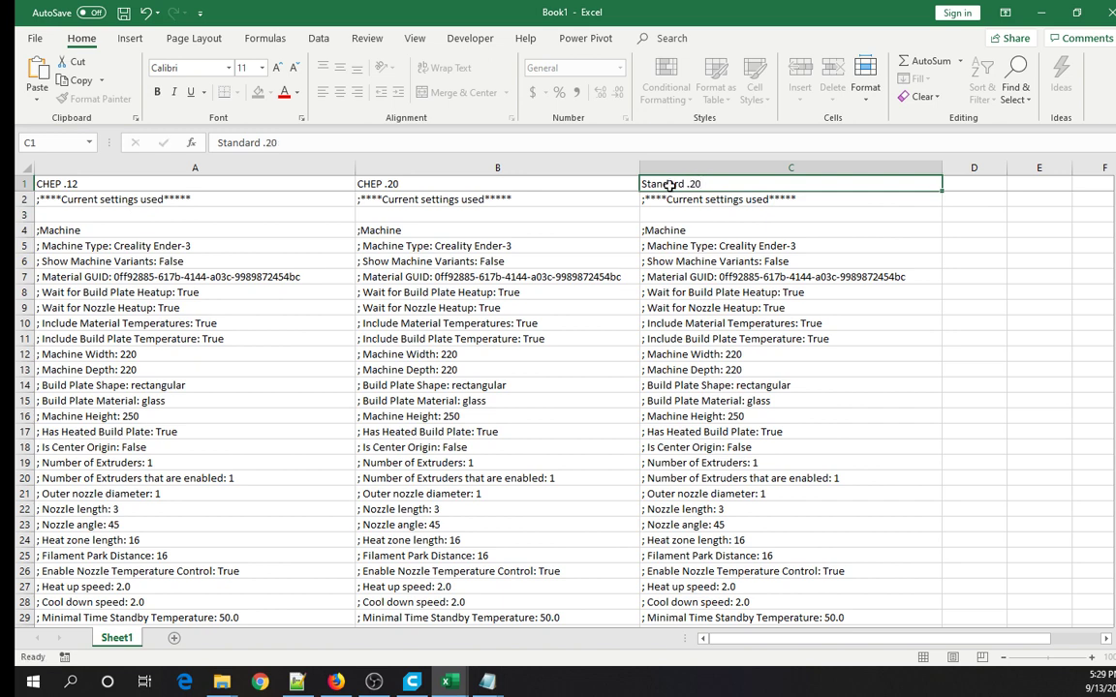
key("ctrl+Return")
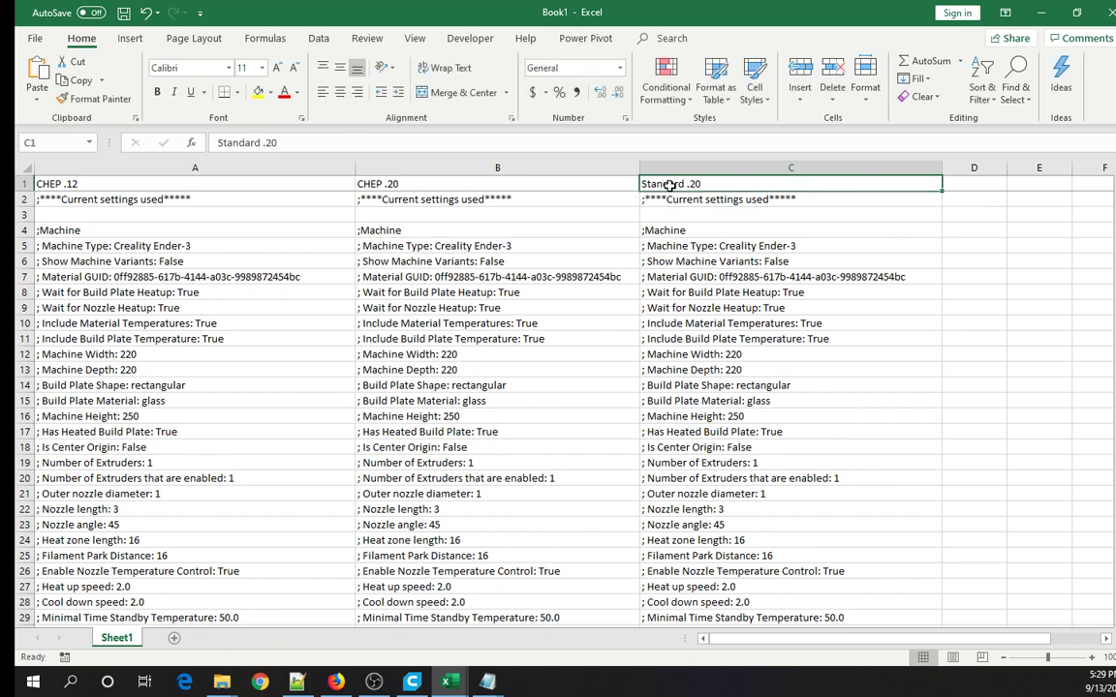
Highlight the unique values across columns B and C with Light Red Fill with Dark Red Text.
left_click_drag(494, 167, 712, 162)
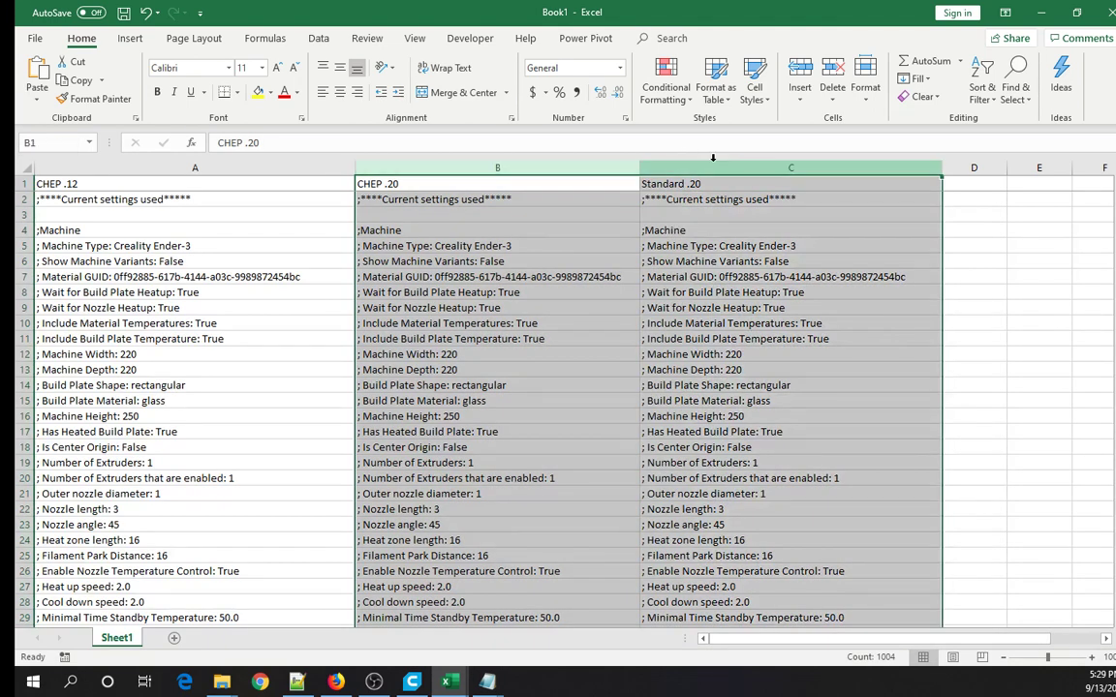
left_click(675, 87)
mouse_move(736, 129)
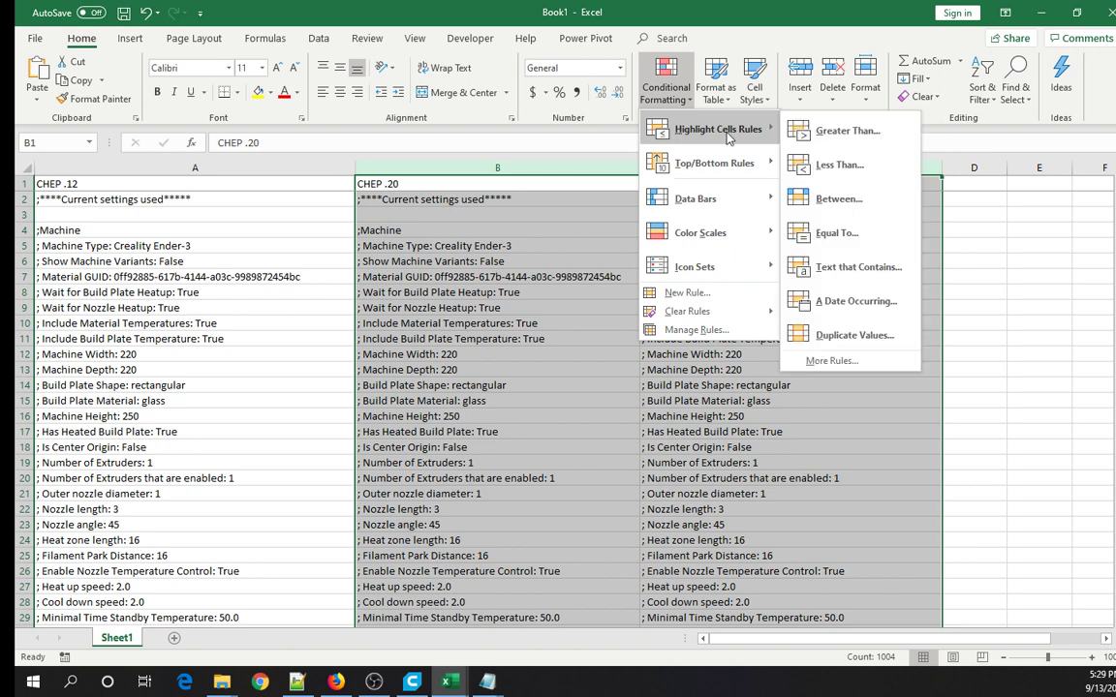
left_click(830, 336)
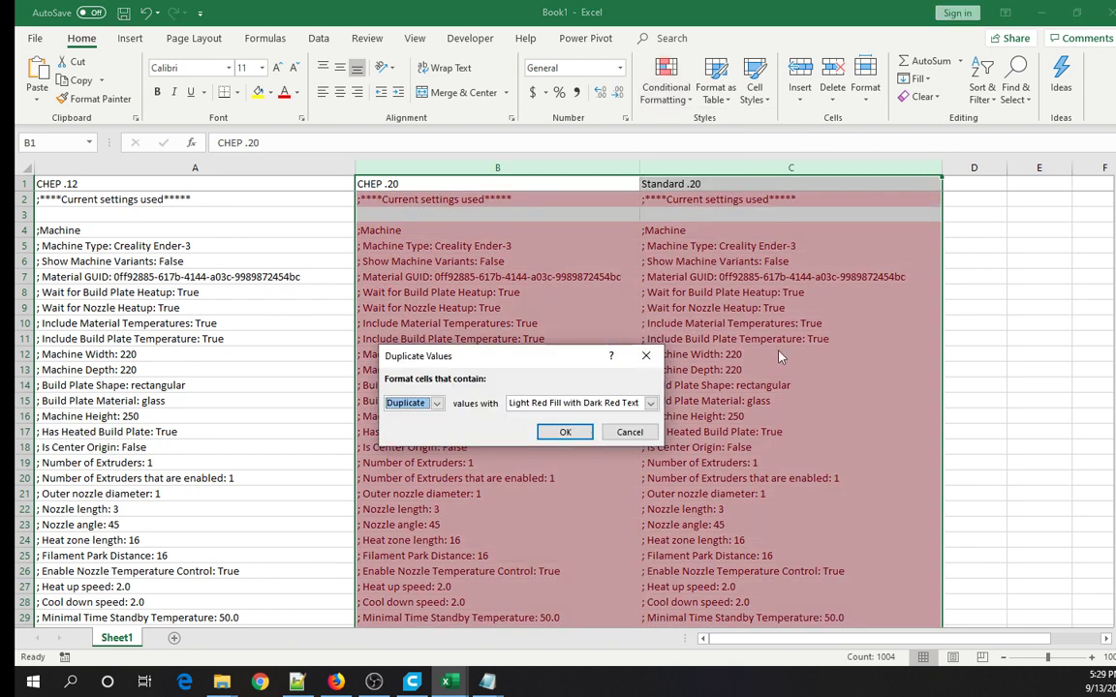
left_click(437, 404)
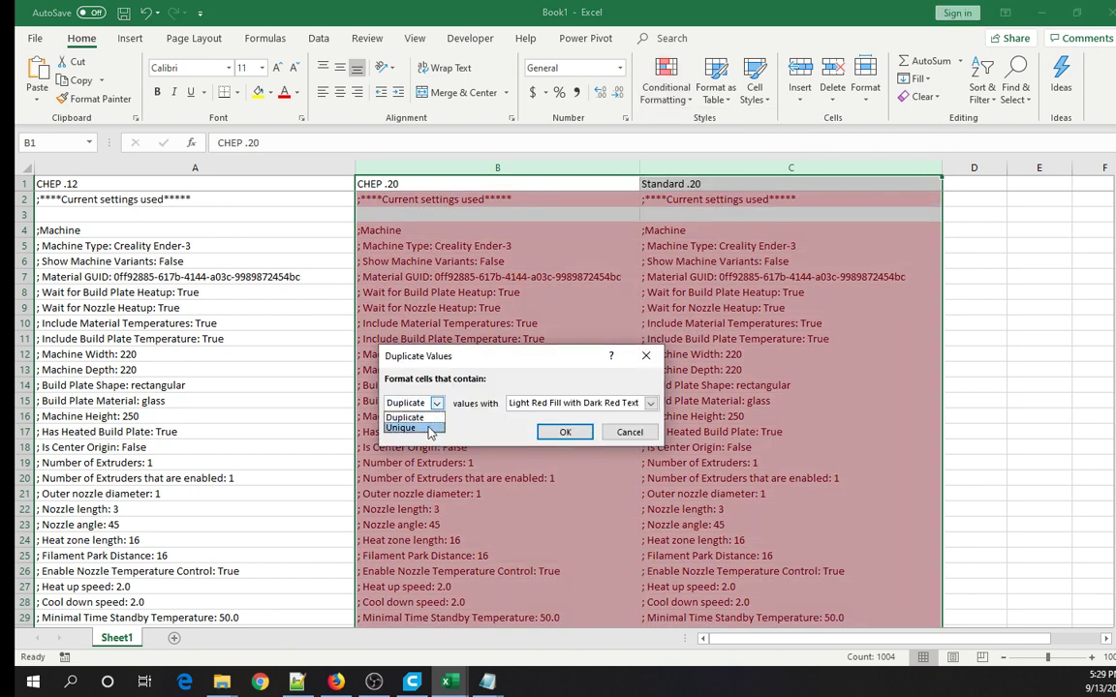
left_click(430, 429)
left_click(564, 432)
left_click(552, 335)
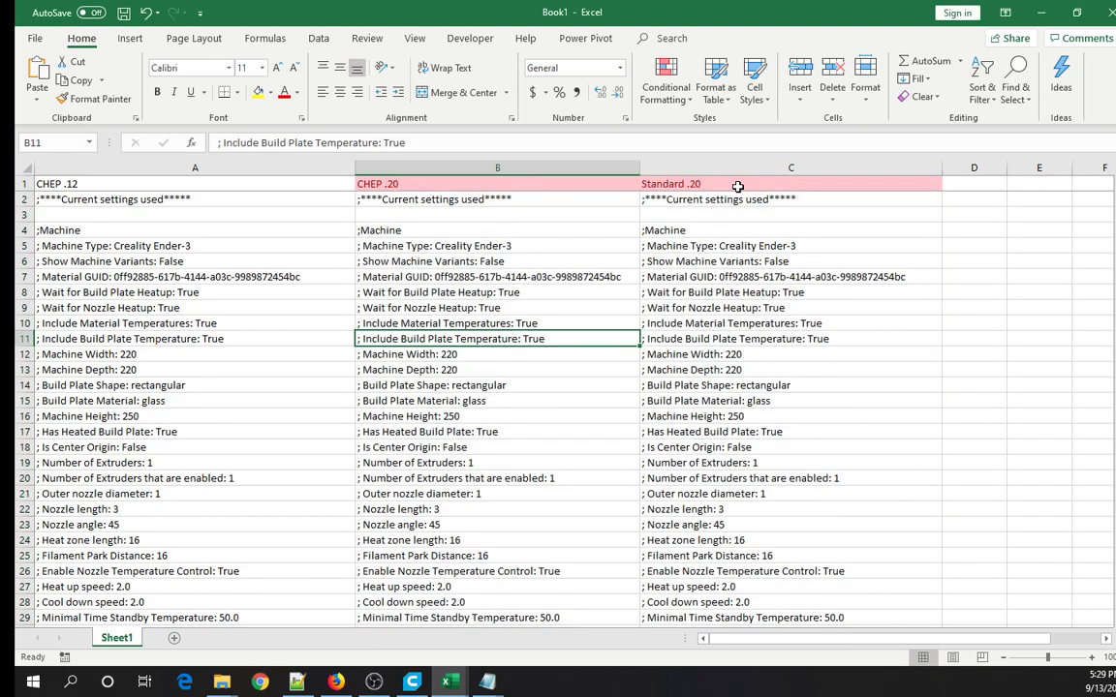
Examine the highlighted line width differences between CHEP .20 and Standard .20 in the Quality section.
scroll(574, 242, "down", 13)
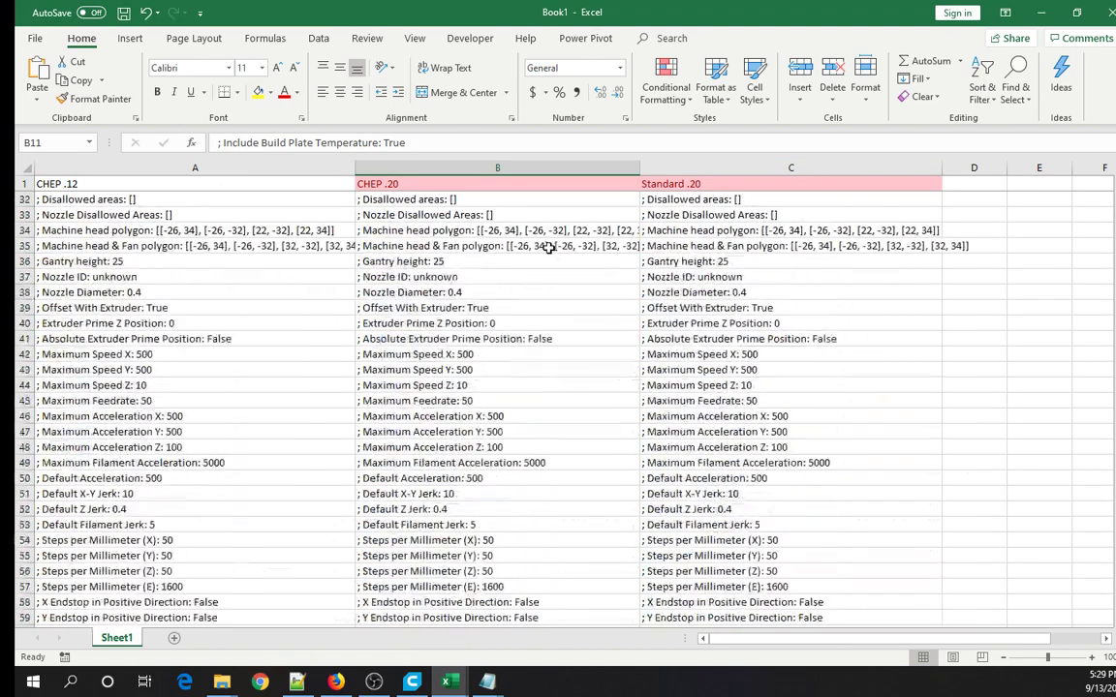
scroll(548, 249, "down", 6)
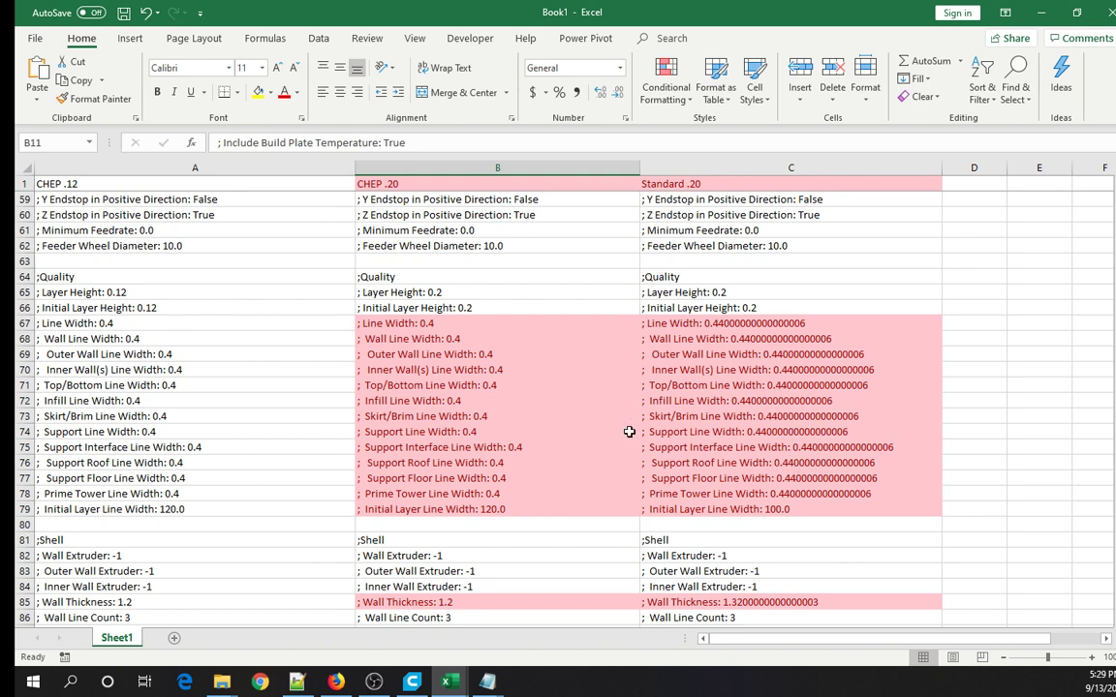
left_click_drag(463, 509, 668, 504)
scroll(559, 469, "down", 3)
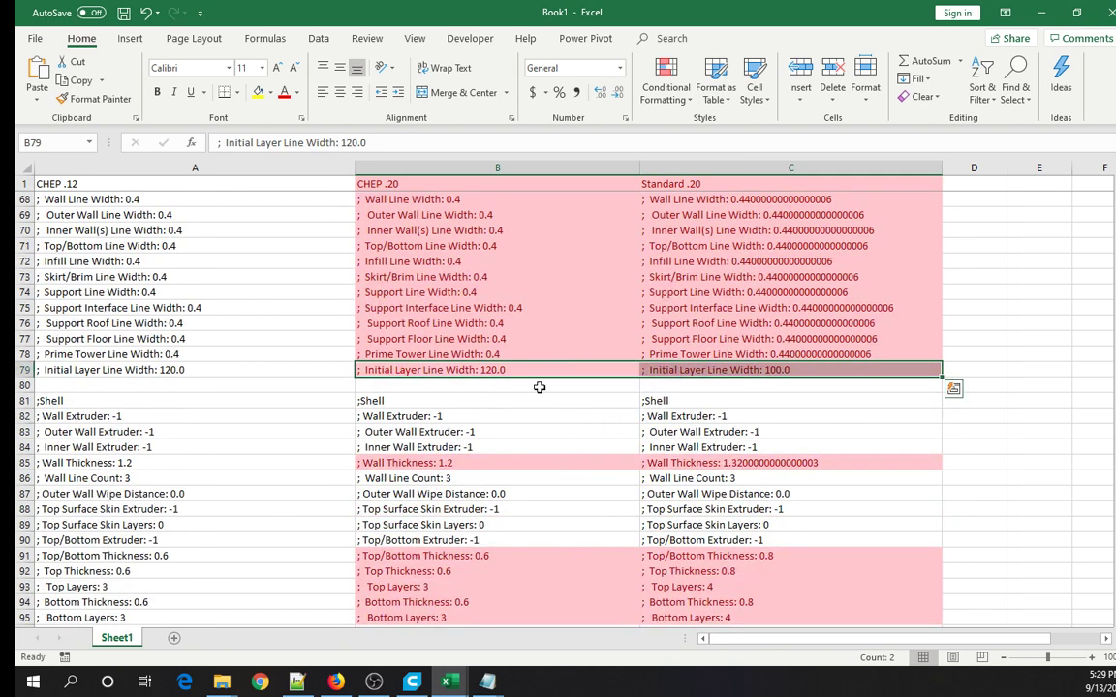
left_click(741, 385)
Compare the wall thickness, top/bottom thickness and layers, and initial bottom pattern of the two .20 profiles in the Shell section.
scroll(602, 373, "down", 3)
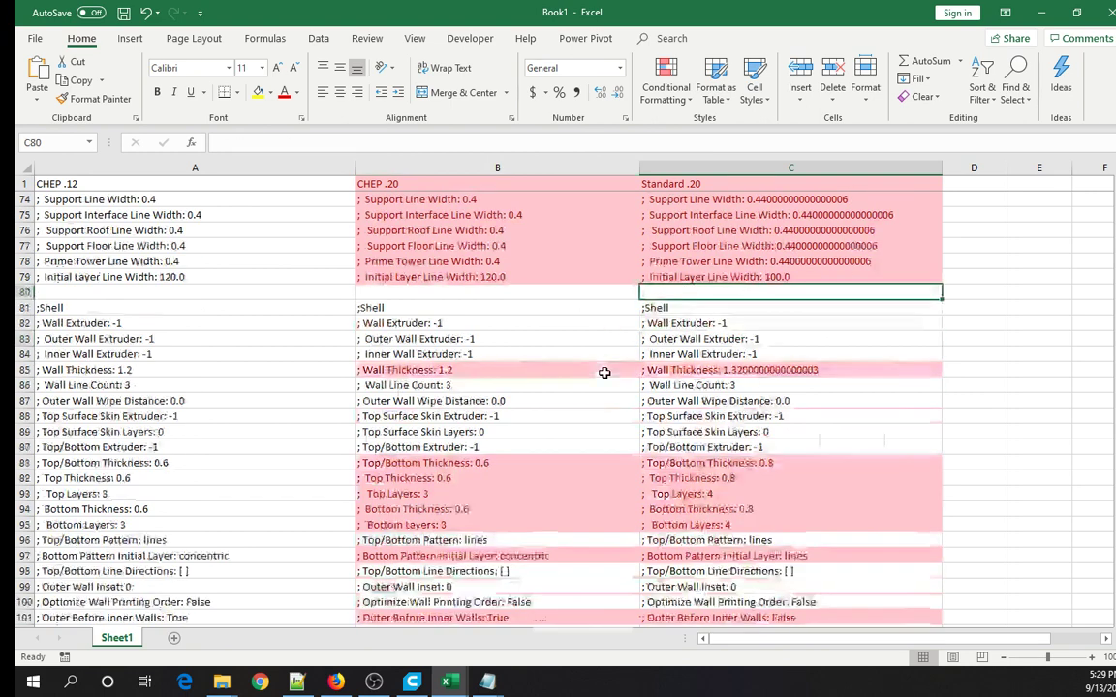
left_click(514, 323)
left_click(706, 323)
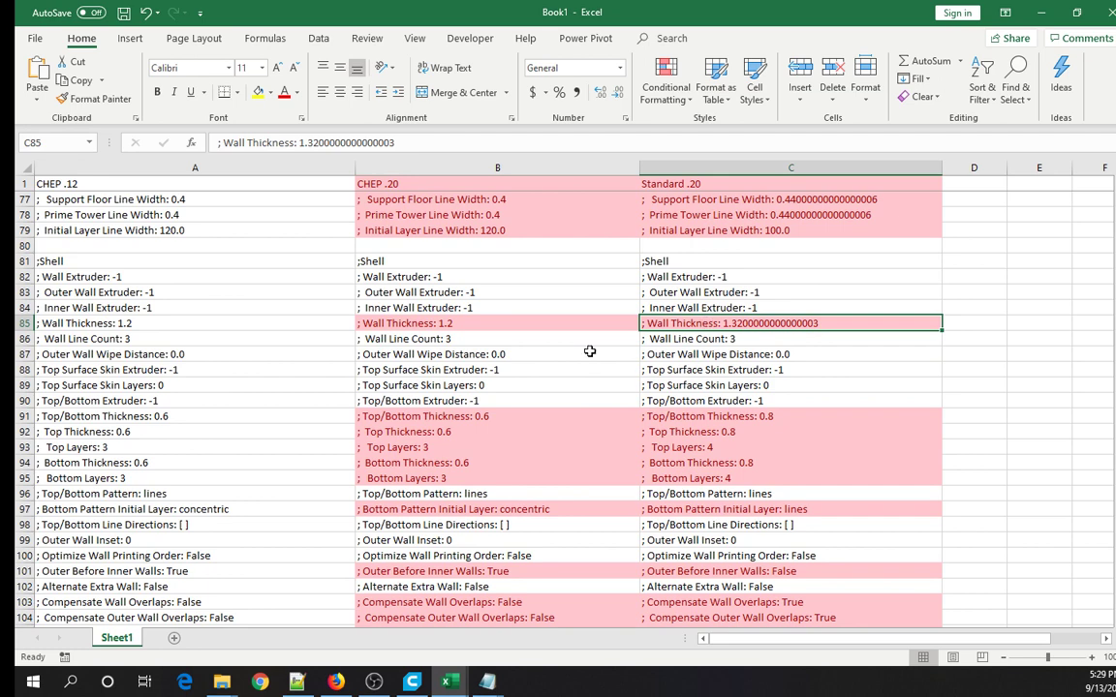
scroll(590, 351, "down", 2)
left_click_drag(550, 324, 661, 374)
left_click(542, 432)
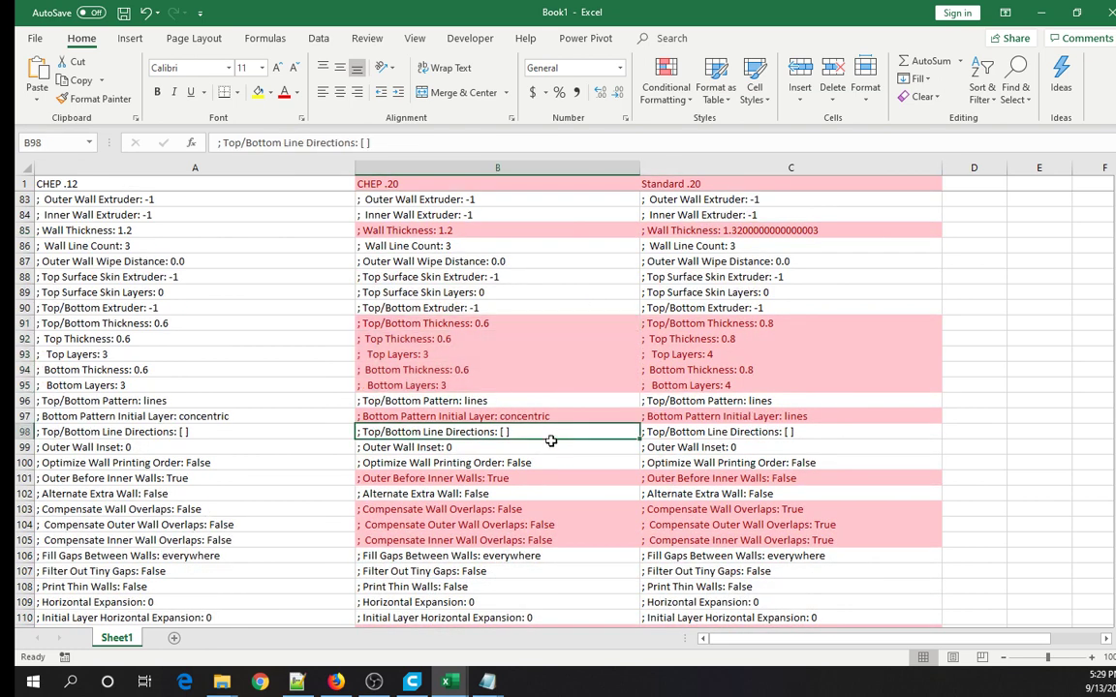
left_click(537, 417)
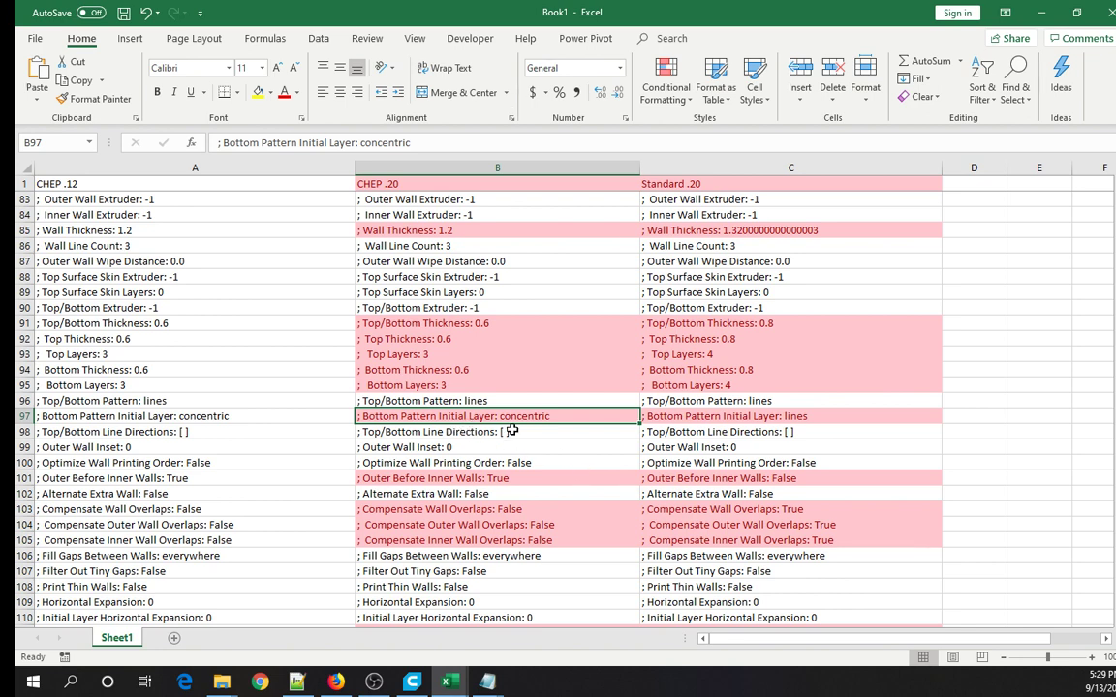
left_click(775, 419)
left_click(608, 410)
Compare the Outer Before Inner Walls and Compensate Wall Overlaps settings of the two .20 profiles.
scroll(612, 426, "down", 4)
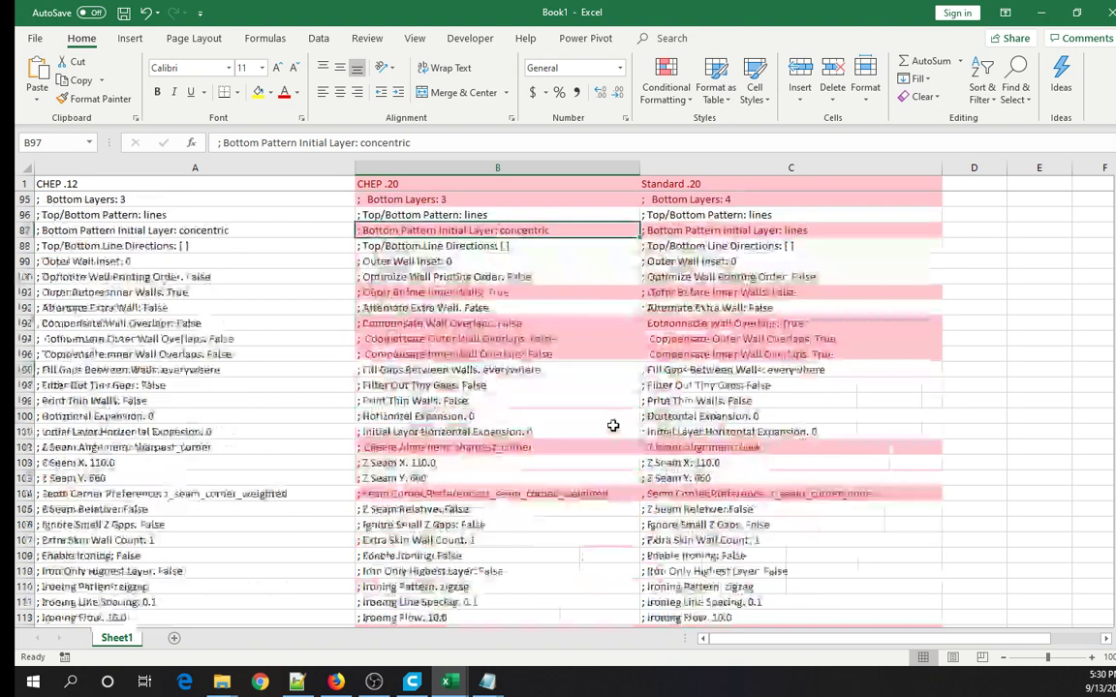
left_click(543, 294)
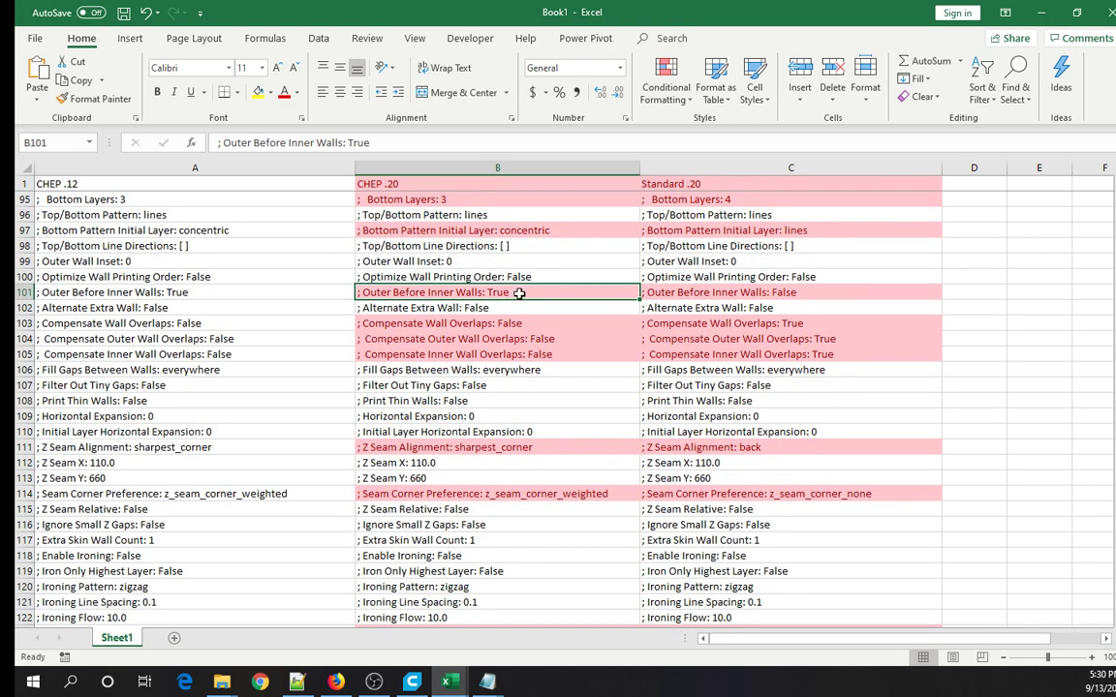
left_click(666, 302)
left_click(644, 292)
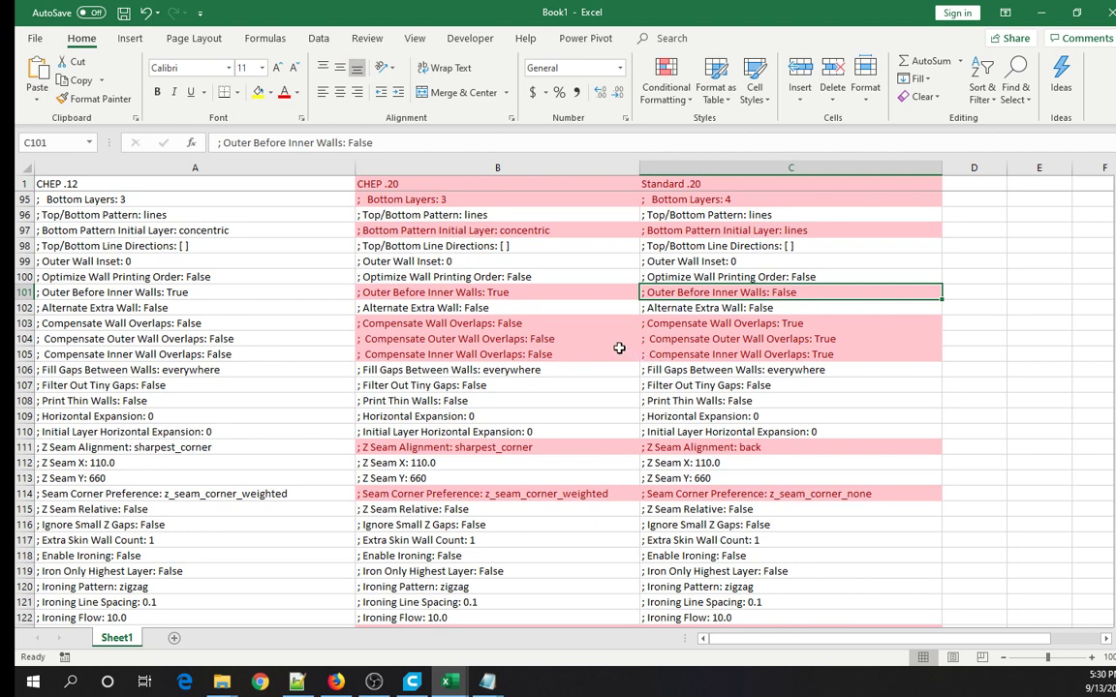
left_click_drag(580, 320, 581, 346)
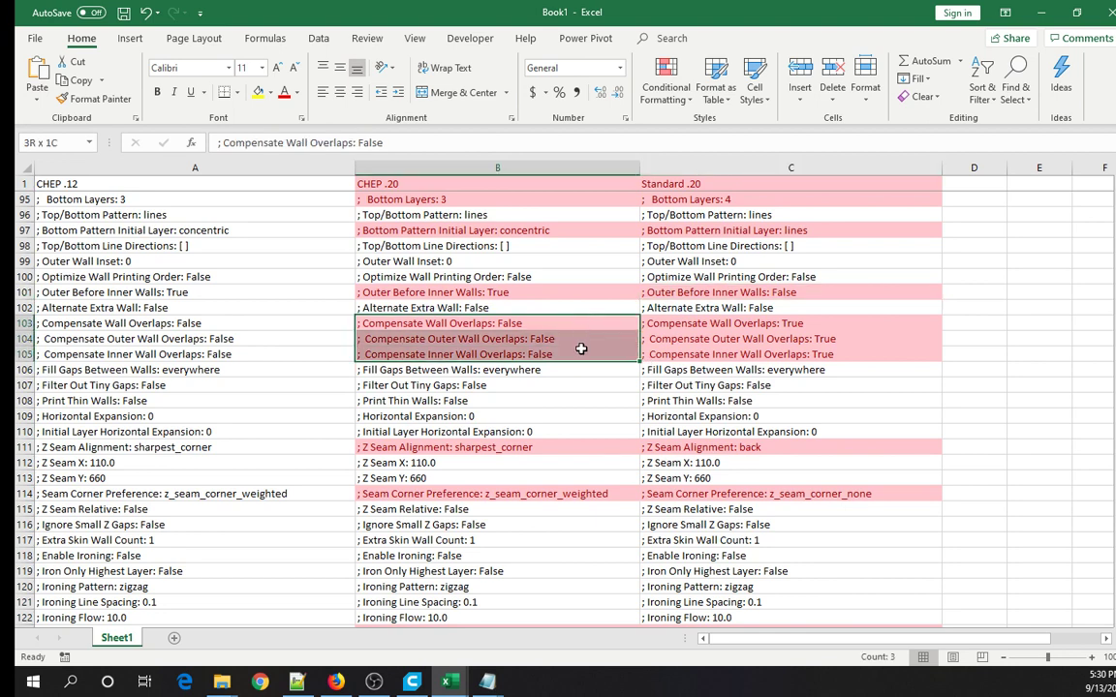
left_click_drag(645, 323, 642, 351)
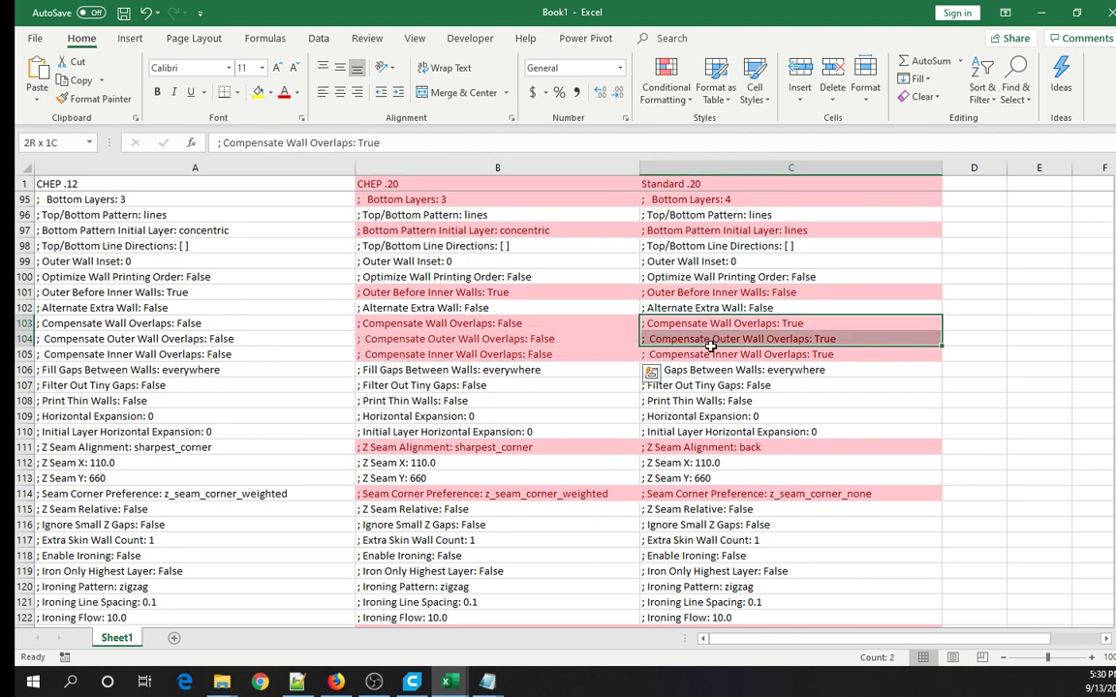
left_click(613, 388)
Compare the Z Seam Alignment and Seam Corner Preference settings of CHEP .20 and Standard .20.
scroll(598, 383, "down", 2)
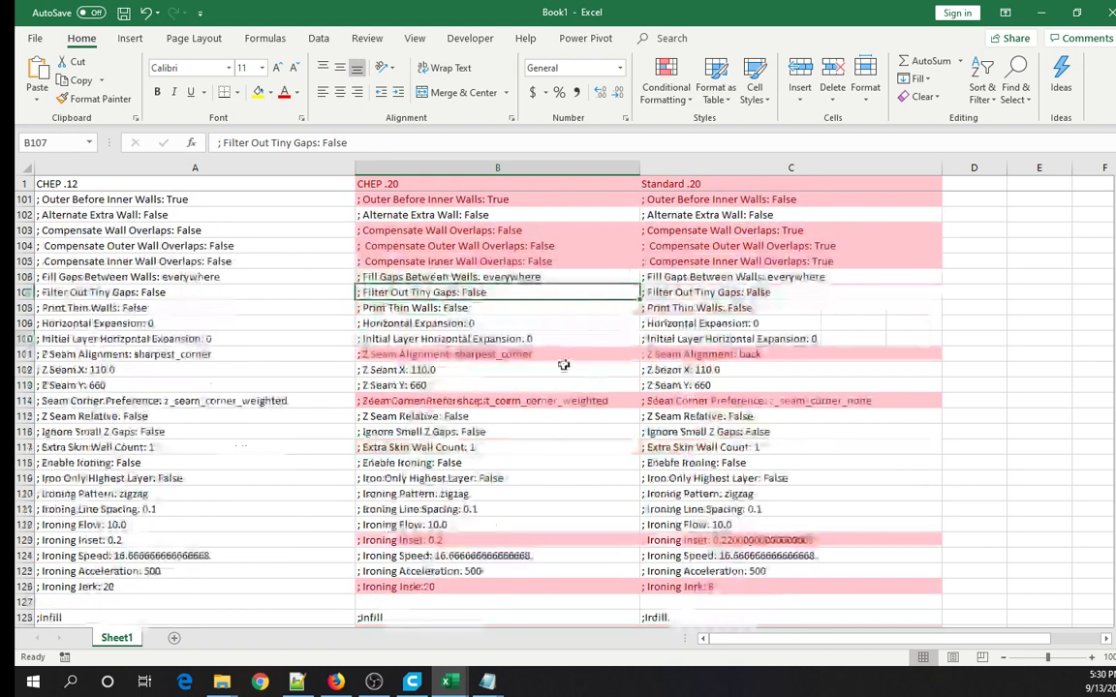
left_click(582, 358)
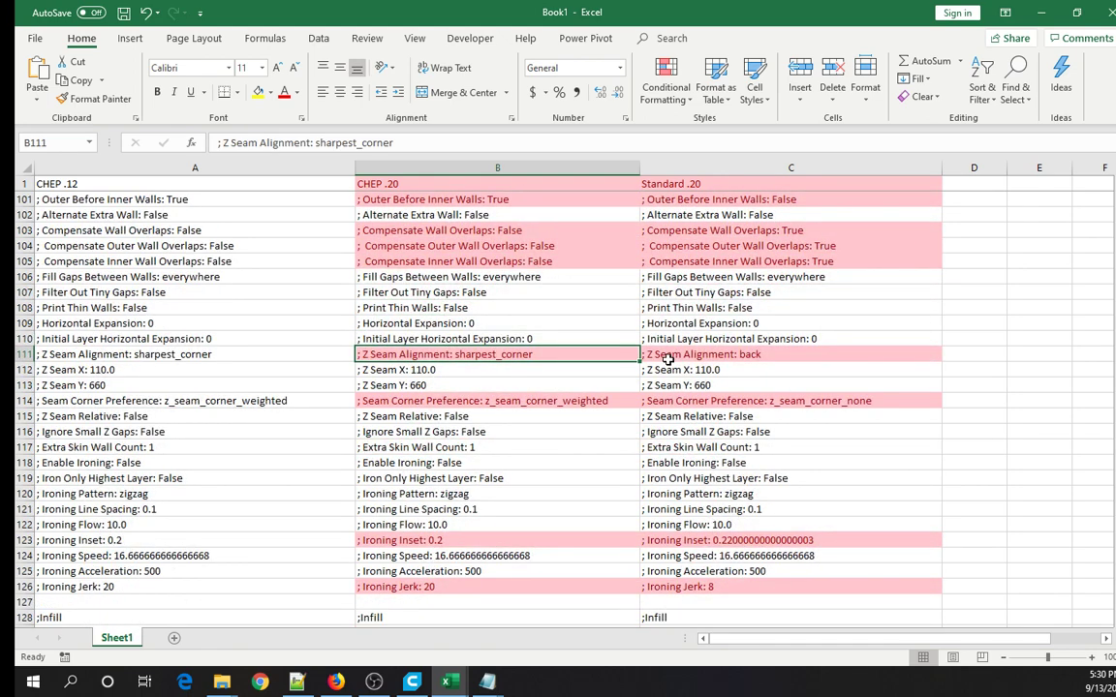
left_click(668, 359)
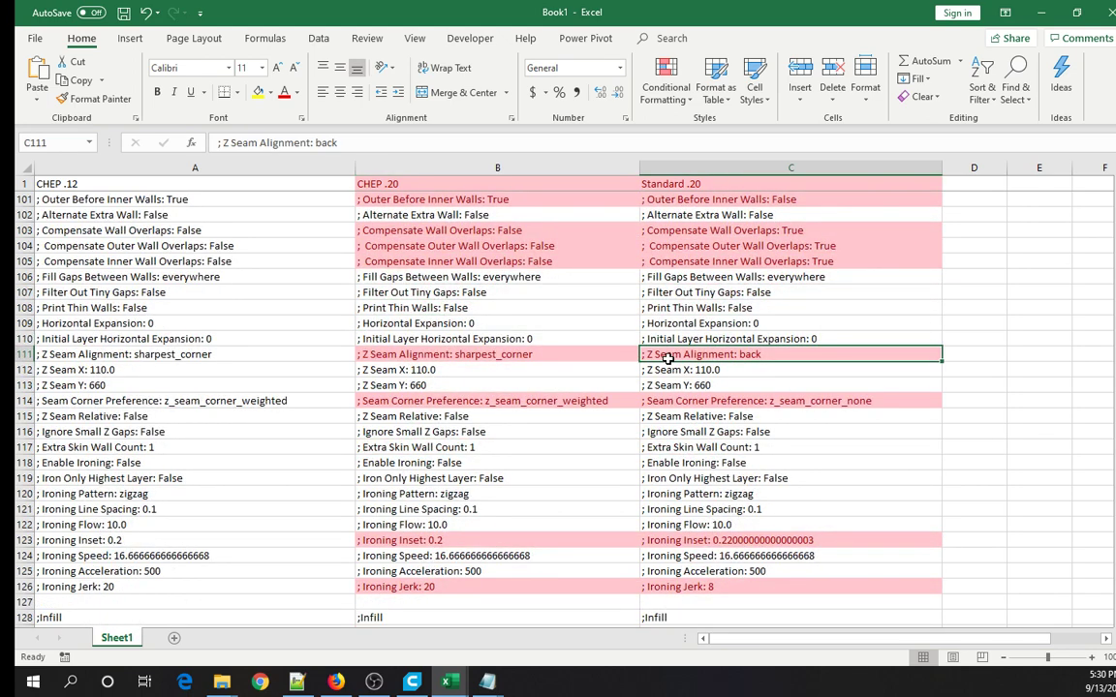
left_click(609, 403)
key("Right")
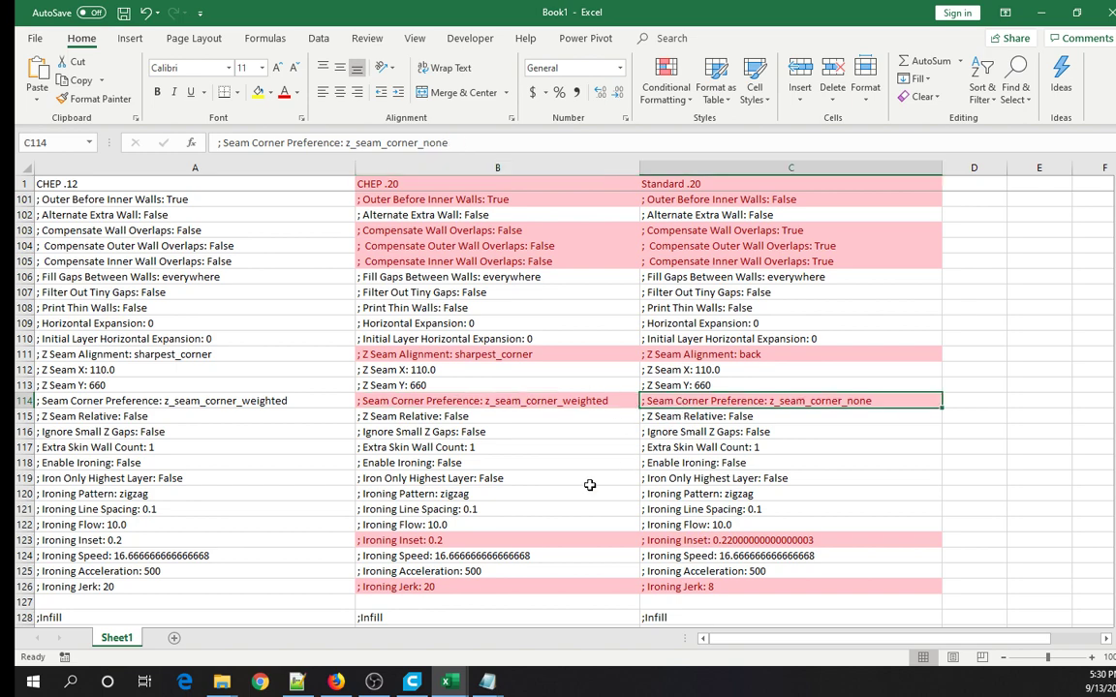
Compare the Ironing Inset and Ironing Jerk settings of the two .20 profiles.
scroll(589, 484, "down", 5)
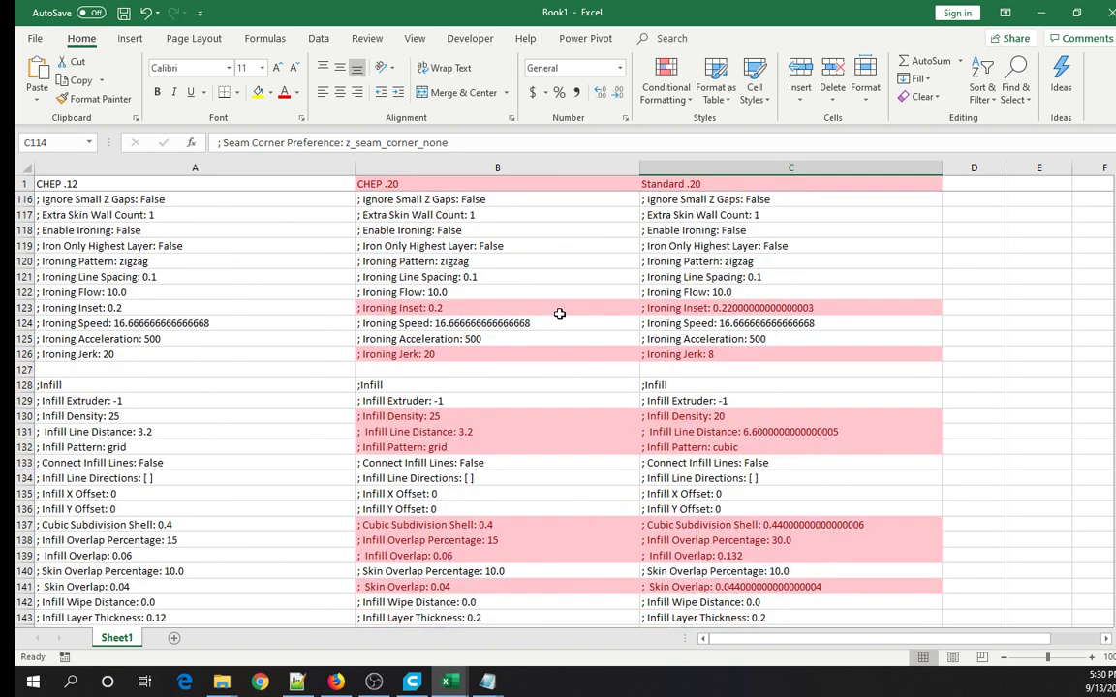
left_click(558, 313)
left_click(644, 310)
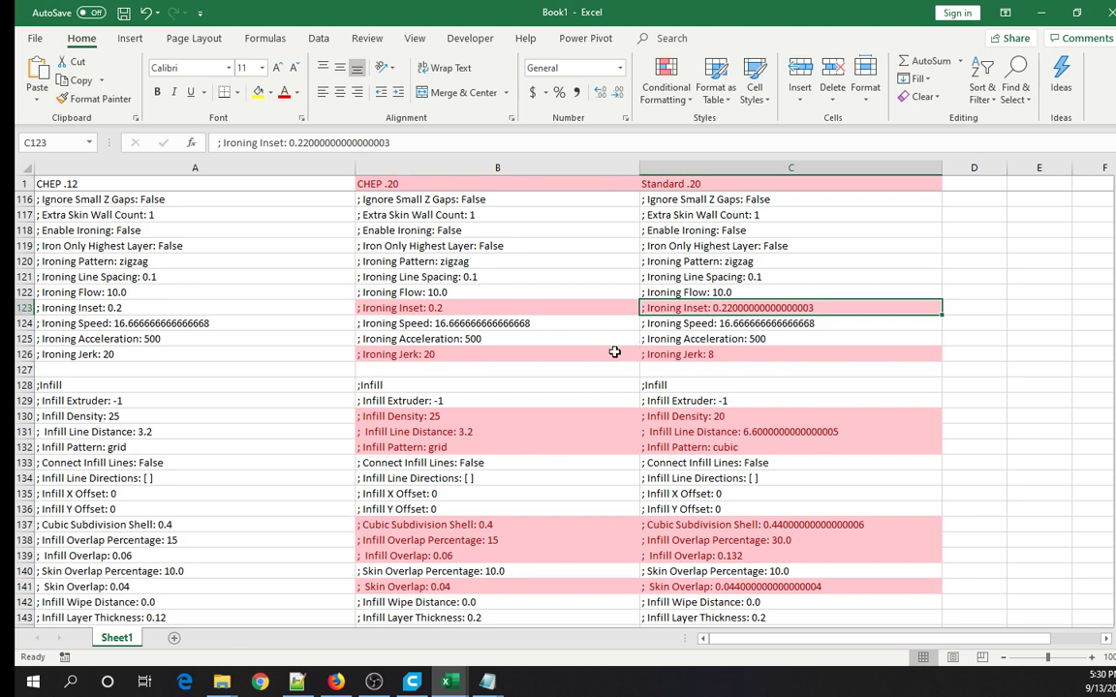
left_click(586, 355)
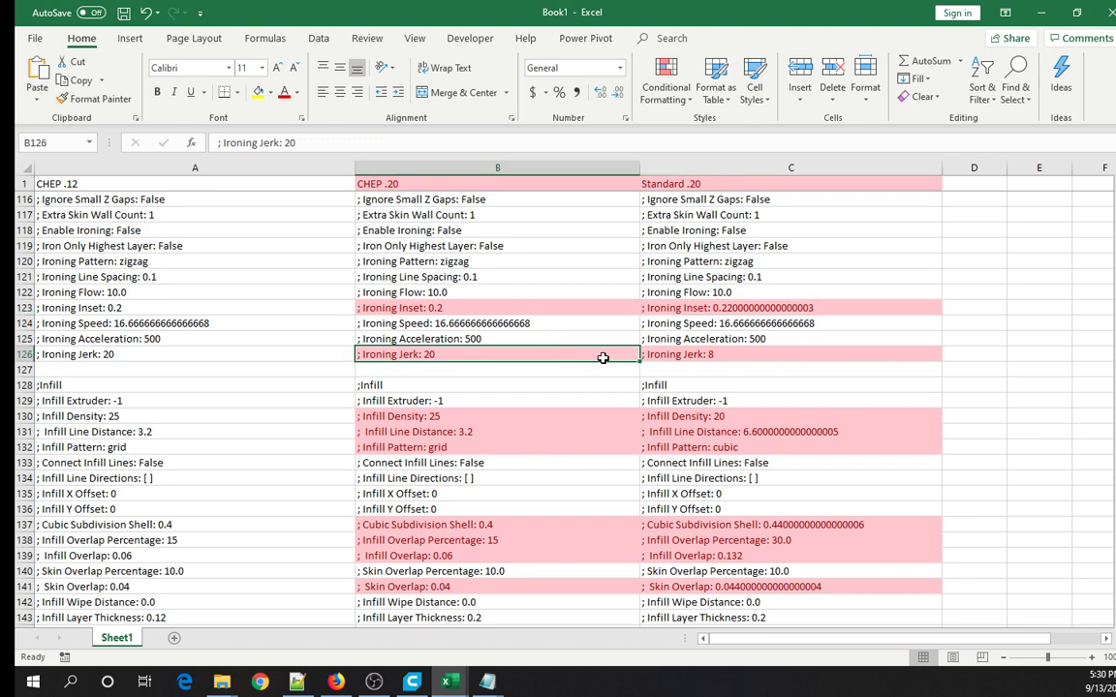
left_click(668, 357)
left_click(618, 357)
Examine the highlighted infill density, line distance, pattern and overlap differences in the Infill section.
scroll(610, 372, "down", 3)
left_click_drag(489, 278, 499, 307)
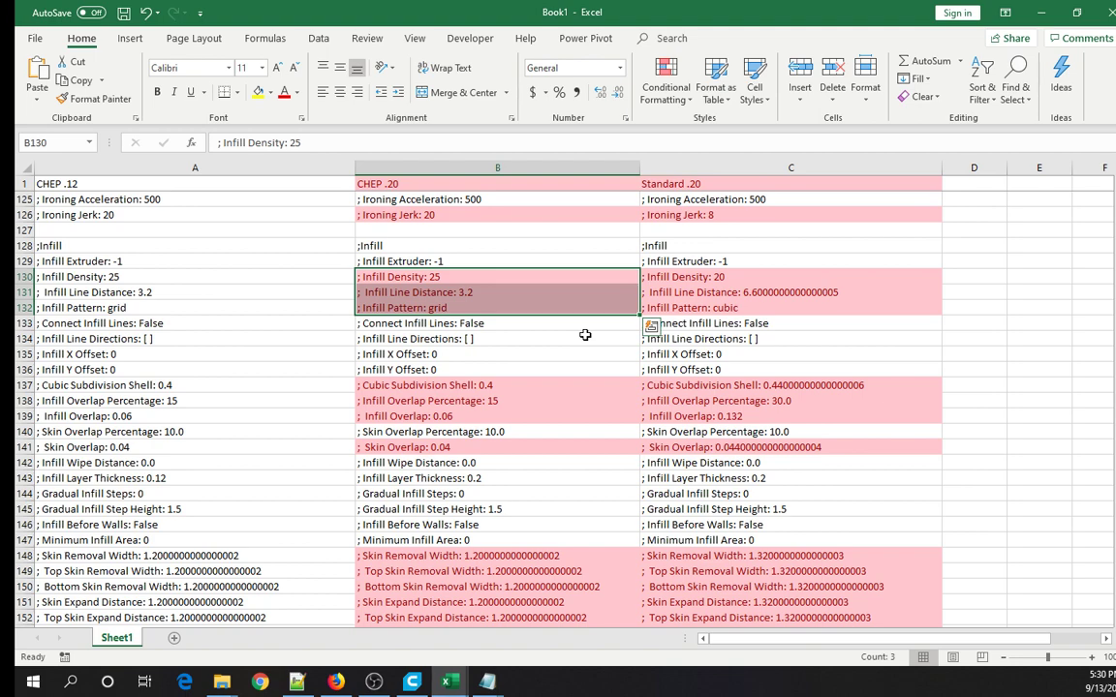
left_click(535, 339)
scroll(540, 341, "down", 3)
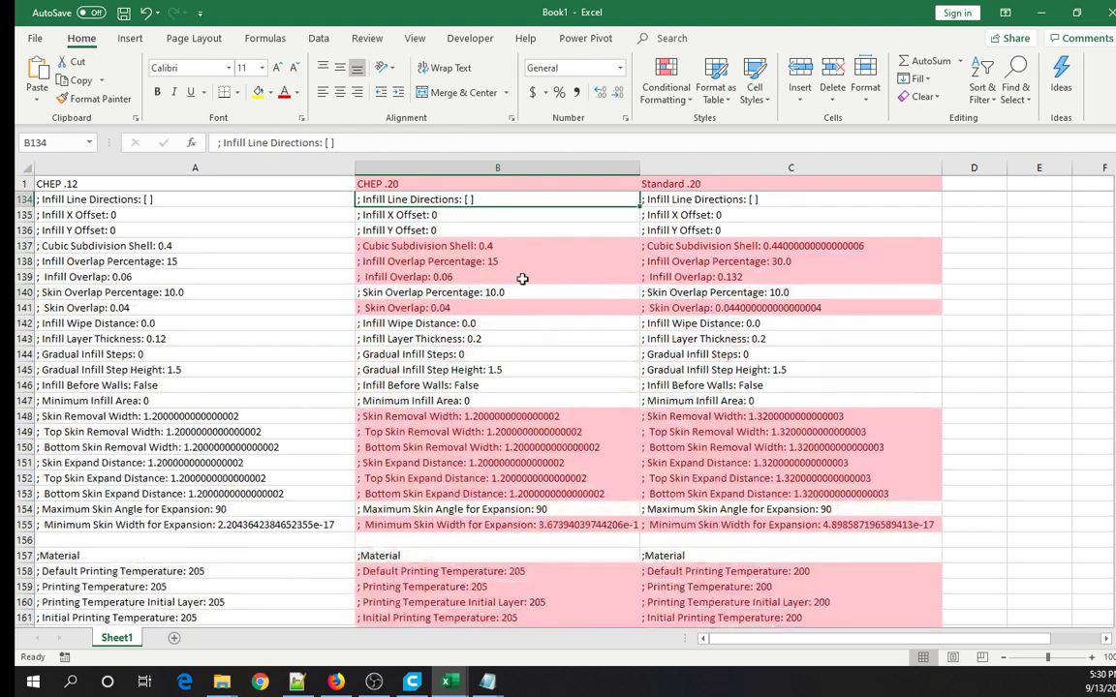
scroll(563, 377, "down", 1)
Compare the default, initial layer, initial and final printing temperatures of the two .20 profiles in the Material section.
scroll(562, 377, "down", 3)
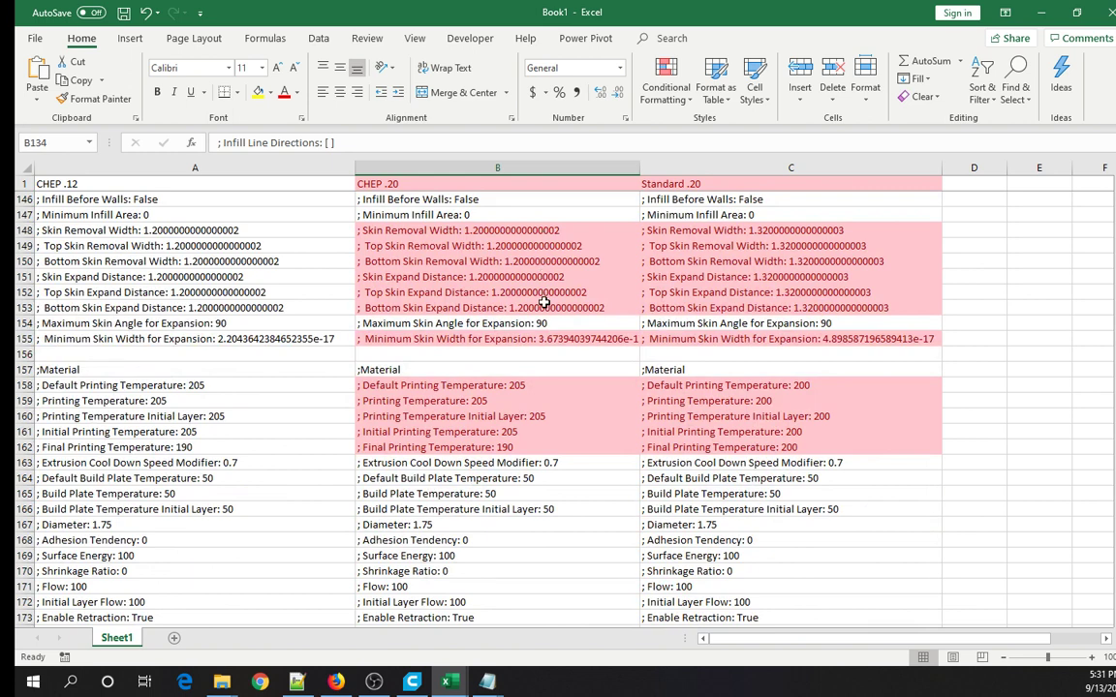
left_click_drag(523, 387, 560, 441)
left_click_drag(715, 386, 710, 443)
scroll(570, 467, "down", 3)
scroll(570, 467, "up", 2)
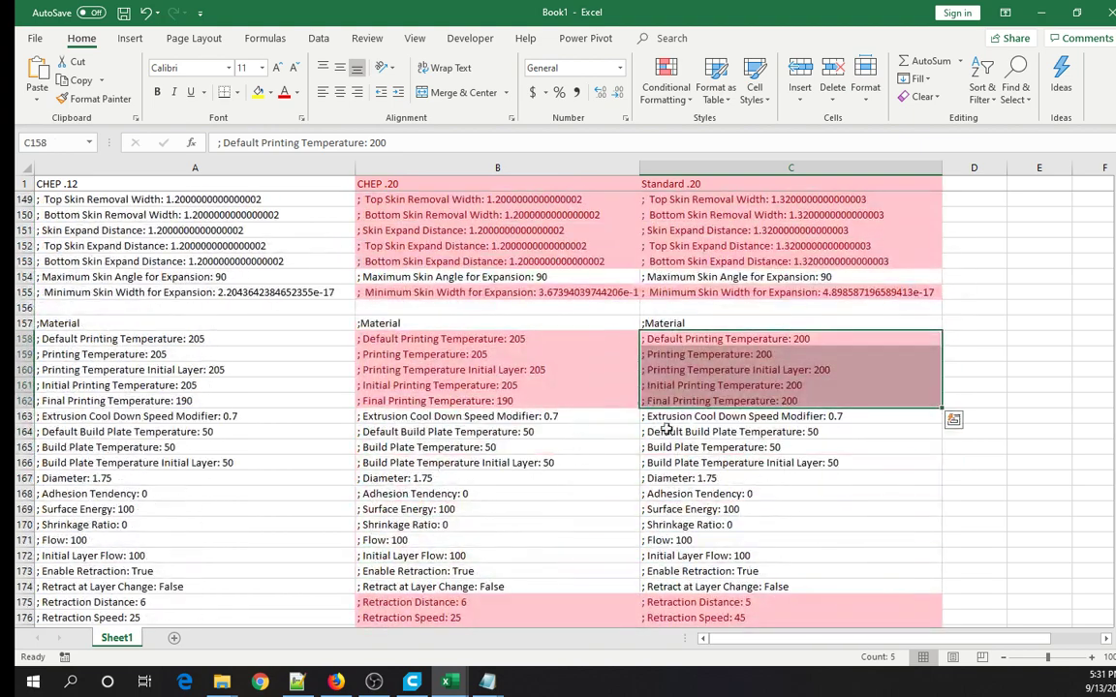
Compare the retraction distance and the retraction, retract and prime speeds of CHEP .20 and Standard .20.
scroll(571, 468, "down", 7)
scroll(572, 468, "down", 7)
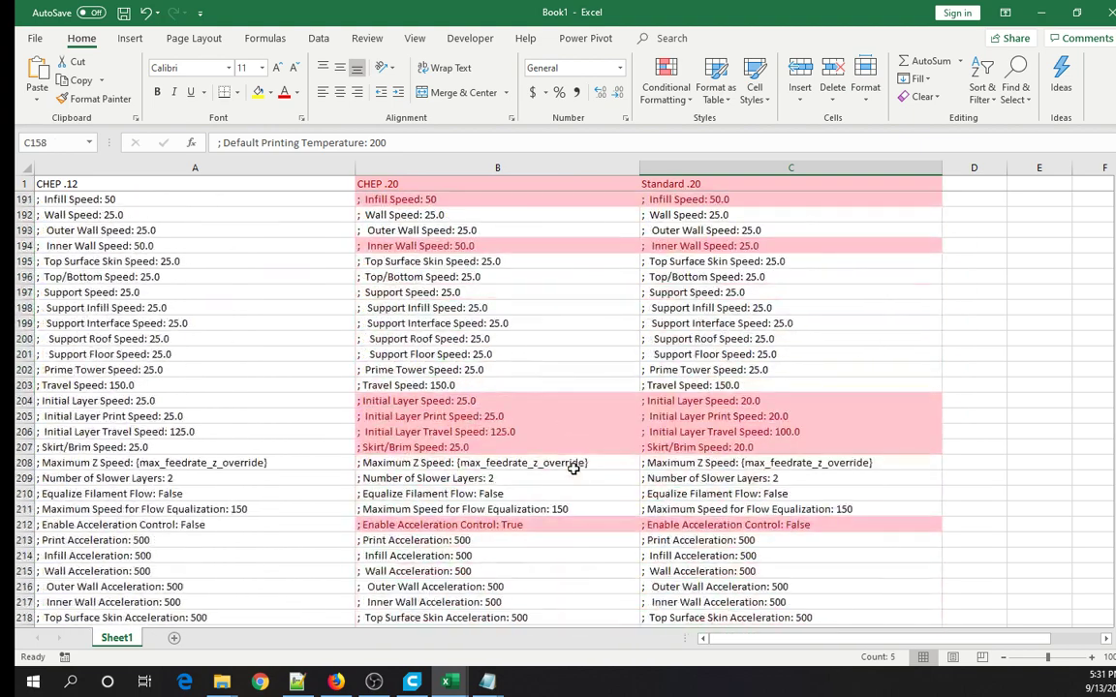
scroll(572, 468, "up", 7)
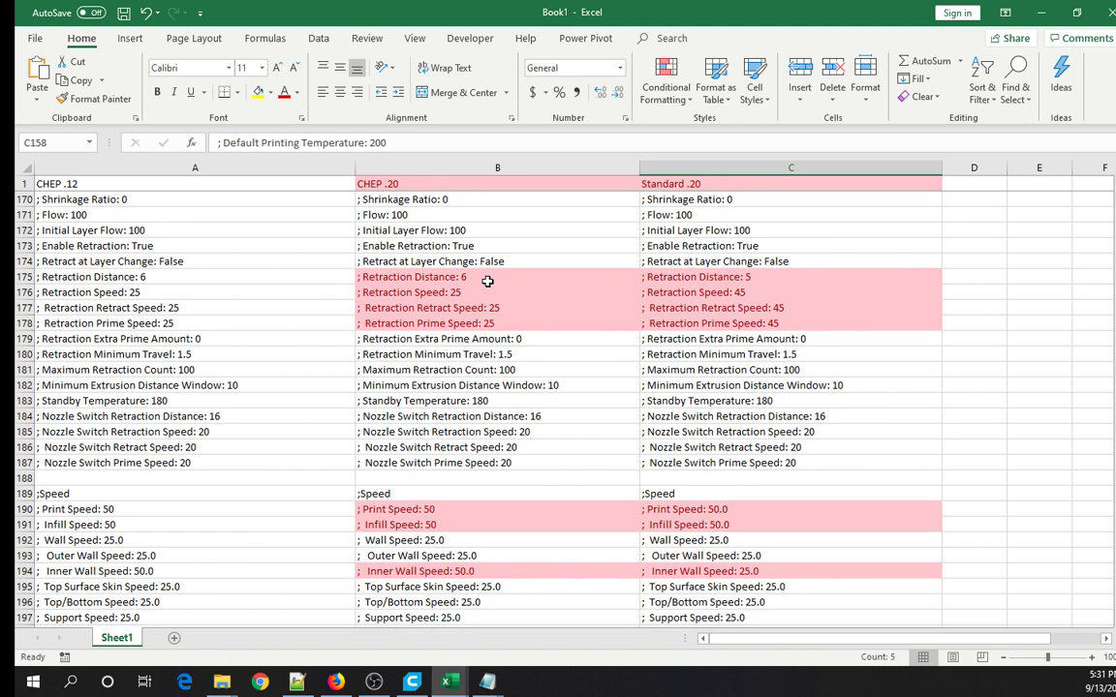
left_click_drag(488, 281, 500, 322)
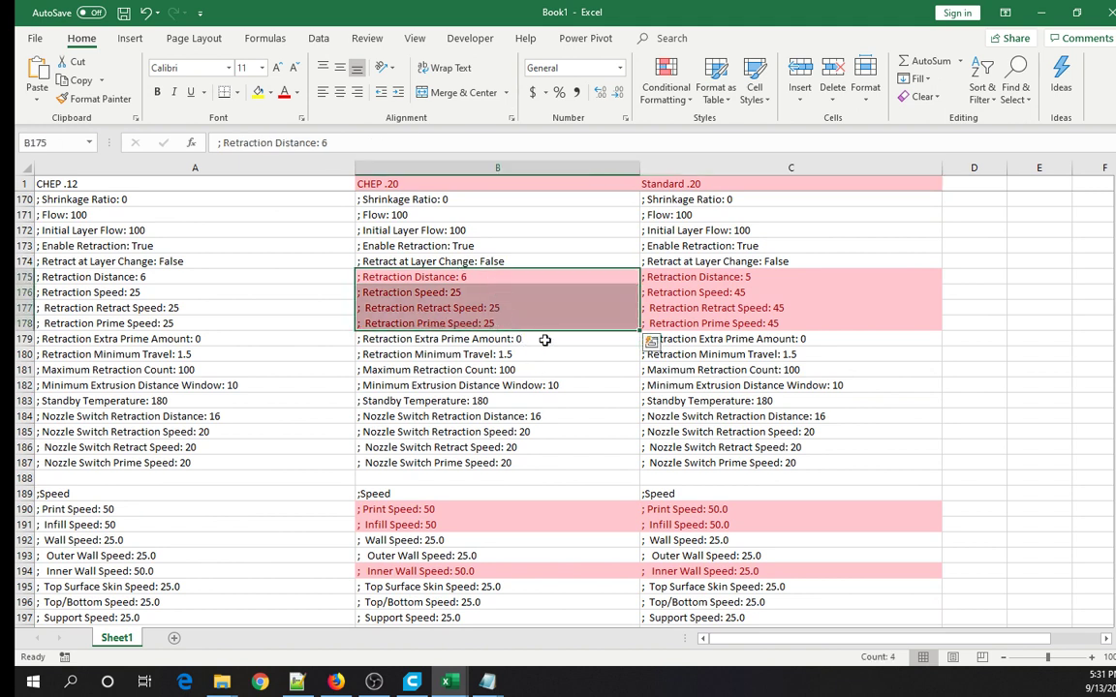
left_click(545, 339)
left_click(447, 277)
left_click(489, 292)
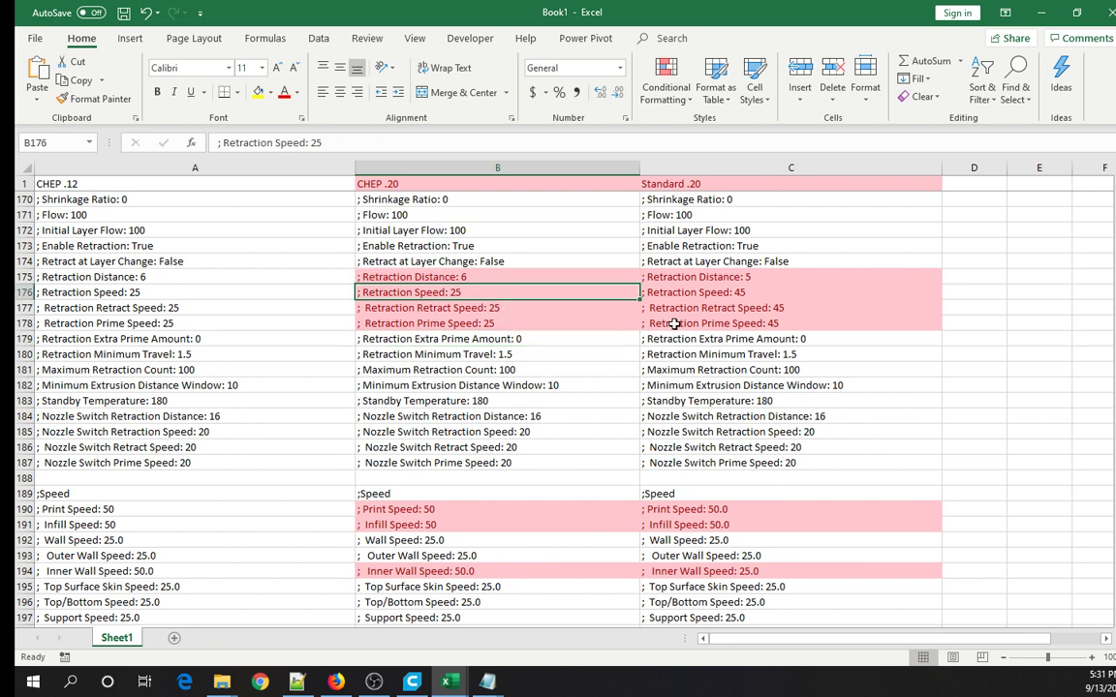
left_click(781, 282)
left_click_drag(774, 295, 780, 308)
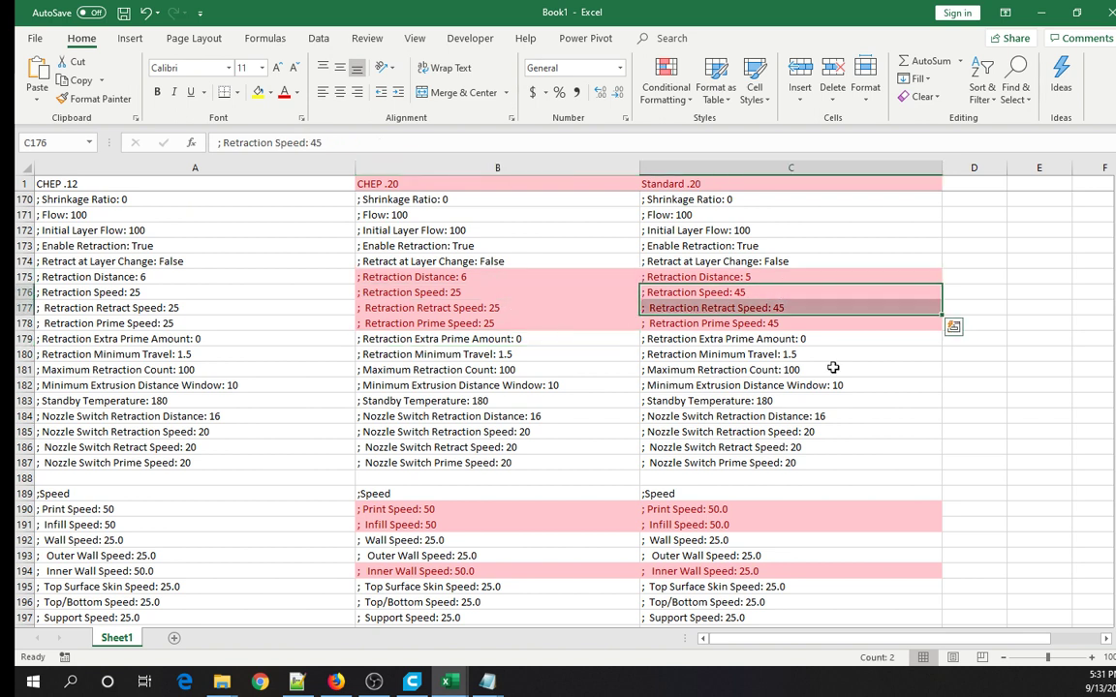
left_click(668, 290)
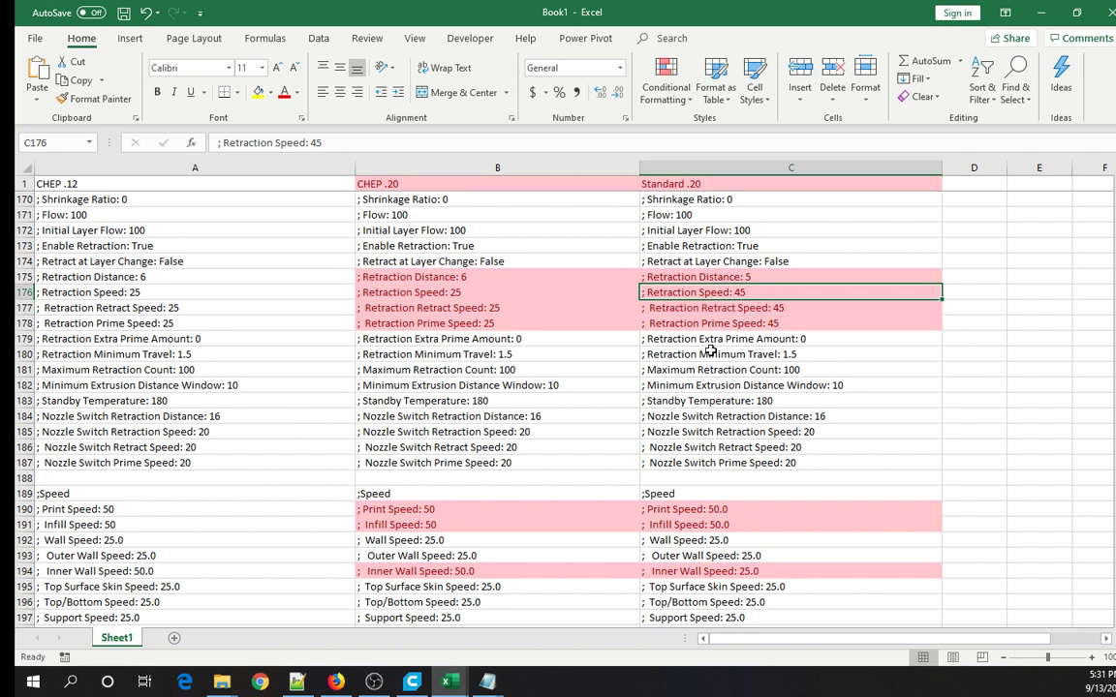
Review the Retraction Distance and Retraction Speed settings of the CHEP .20 profile again.
left_click(613, 341)
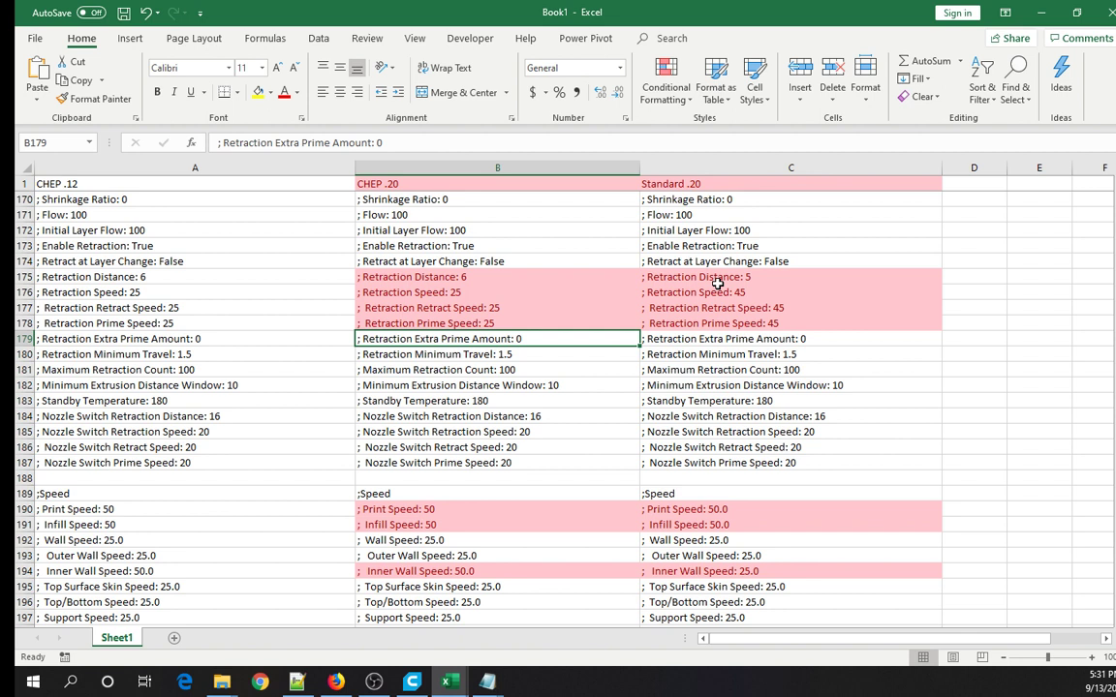
left_click(558, 277)
left_click(548, 290)
left_click(548, 282)
left_click(557, 294)
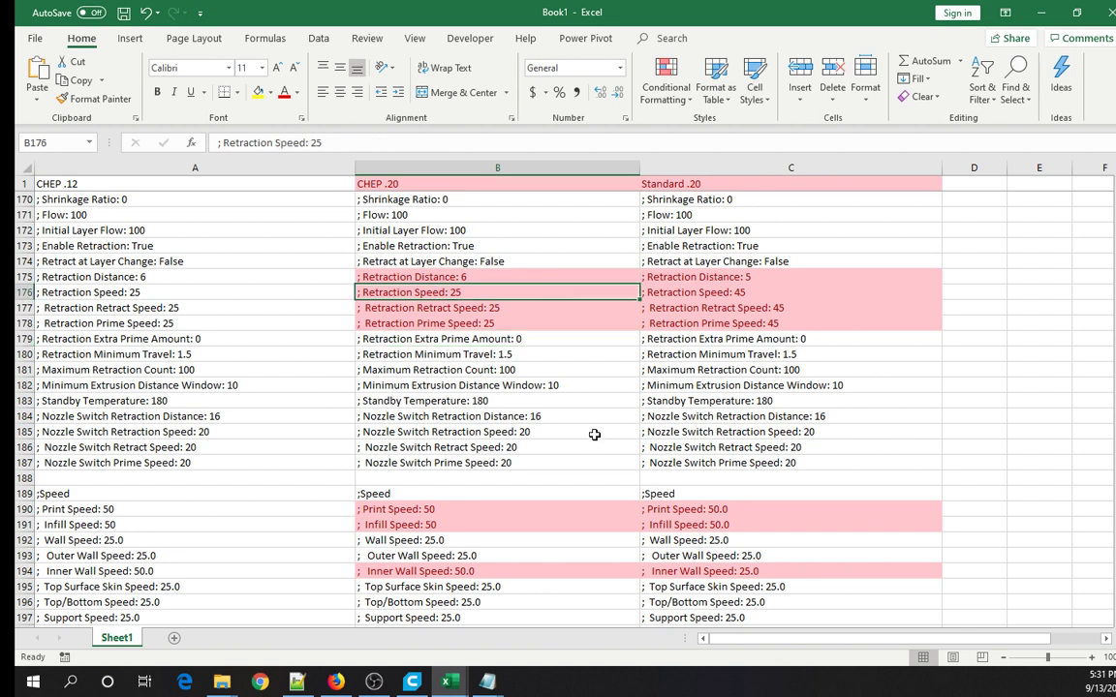
Glance over the highlighted differences in the Speed section and return to the start of the sheet.
scroll(593, 435, "down", 5)
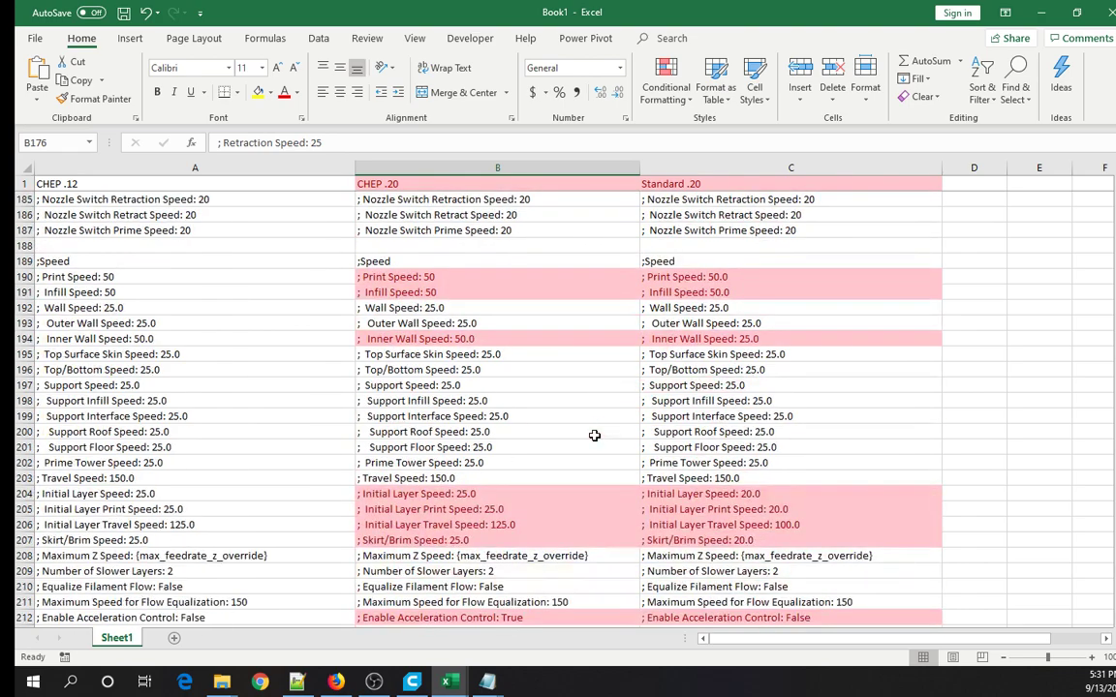
scroll(593, 435, "up", 20)
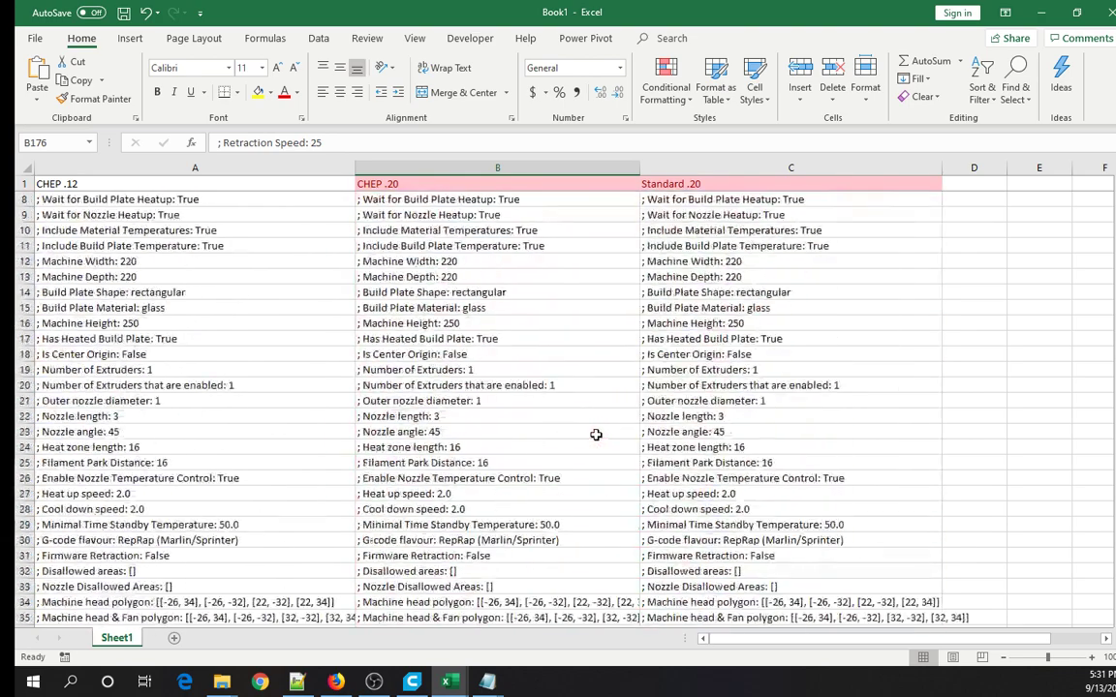
scroll(596, 434, "up", 2)
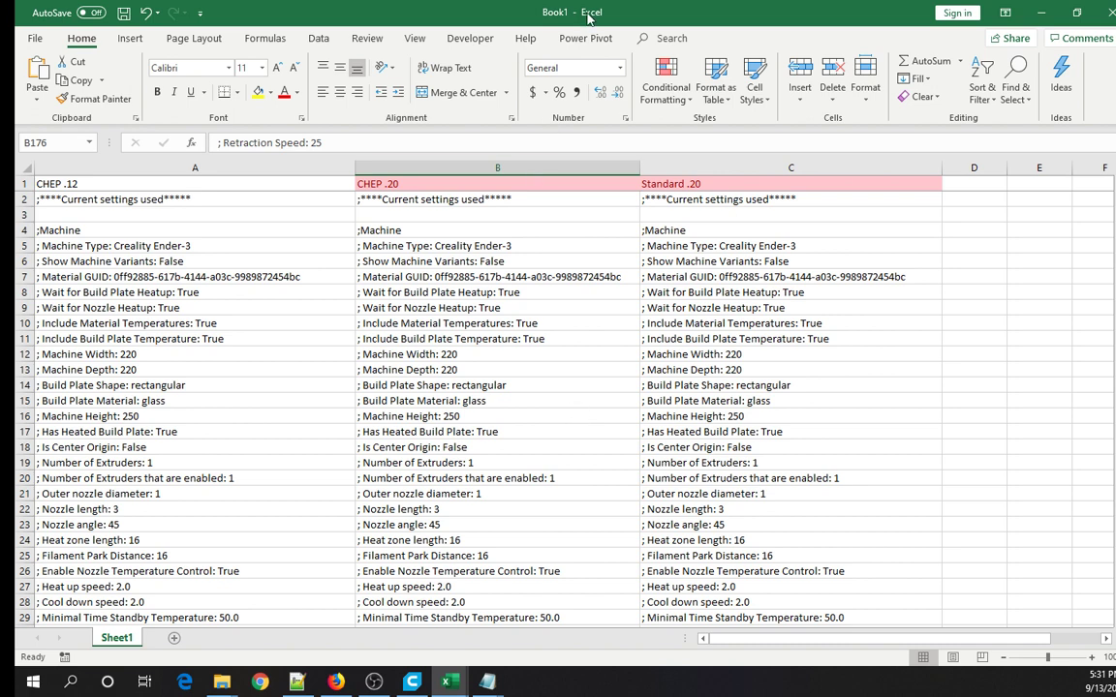
Switch to Firefox and read the Stack Overflow question about highlighting duplicates between two columns in Google Sheets.
left_click(335, 683)
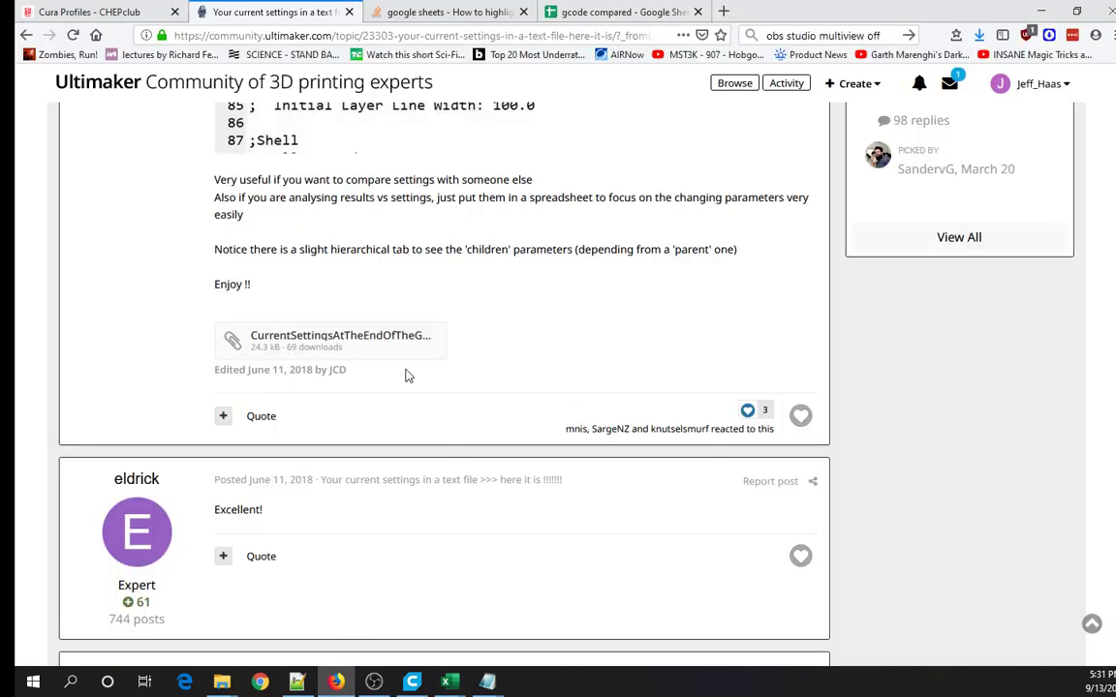
left_click(443, 17)
scroll(401, 215, "up", 3)
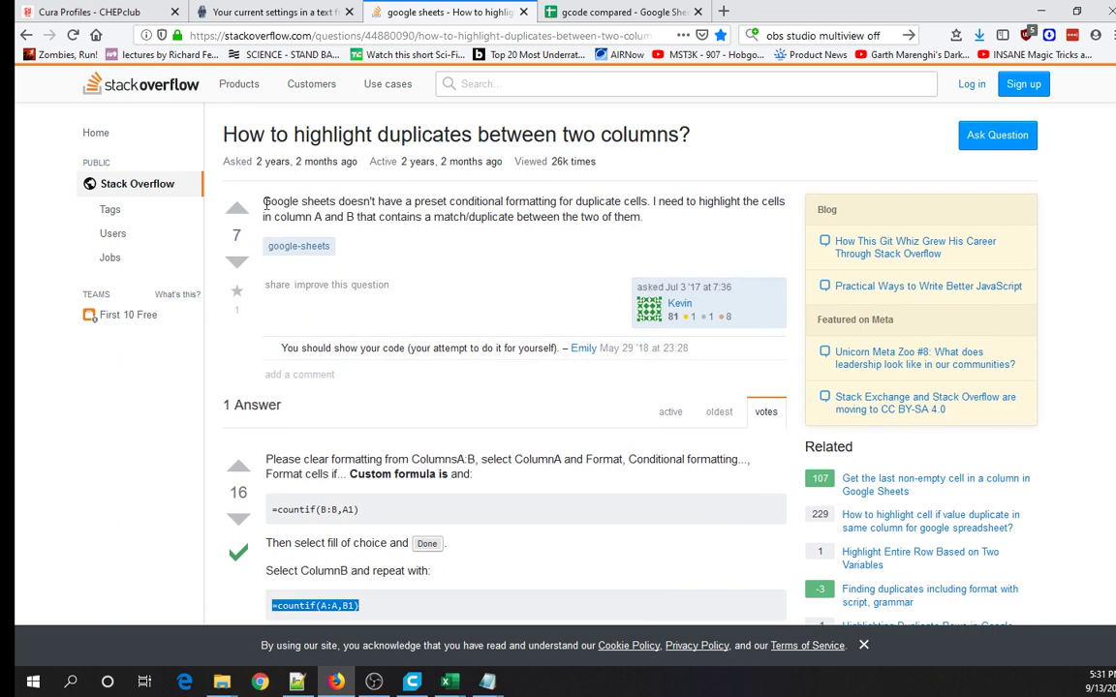
left_click_drag(263, 201, 337, 203)
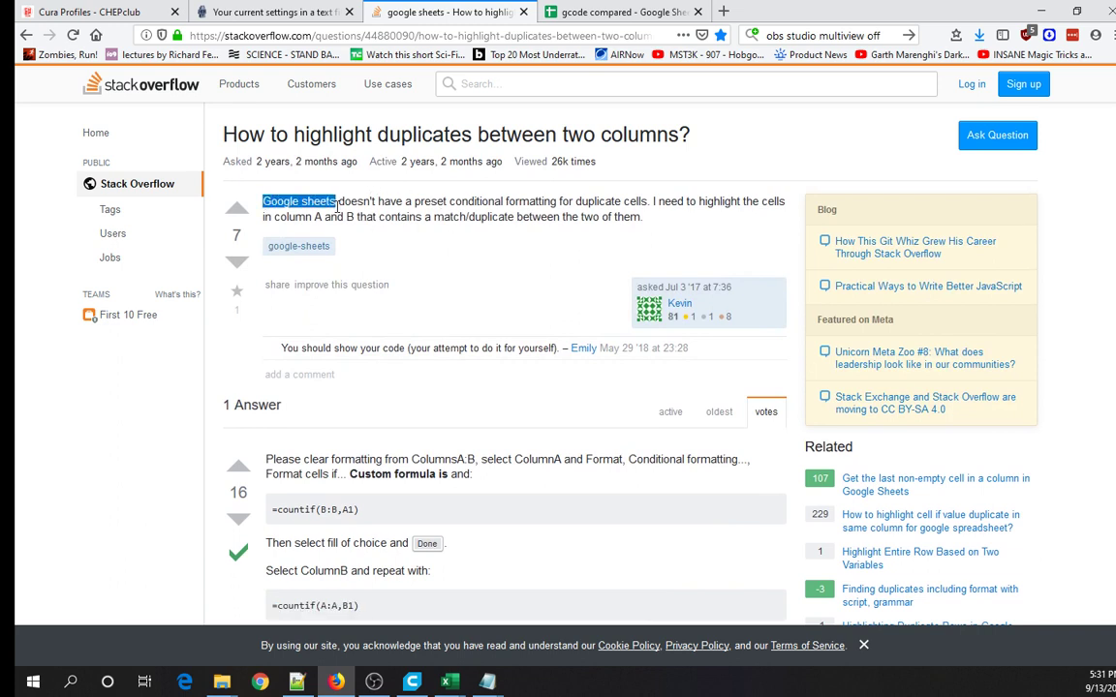
left_click(448, 201)
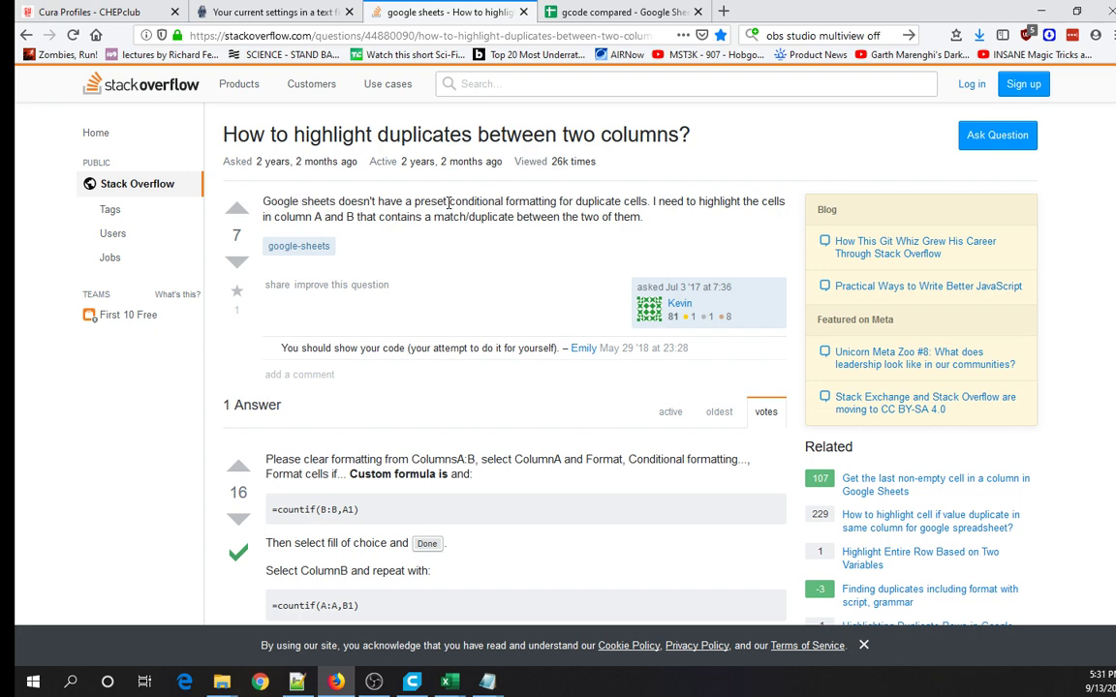
View the gcode compared spreadsheet and select the formula =countif(B:B,A1) in the Stack Overflow answer.
left_click(608, 21)
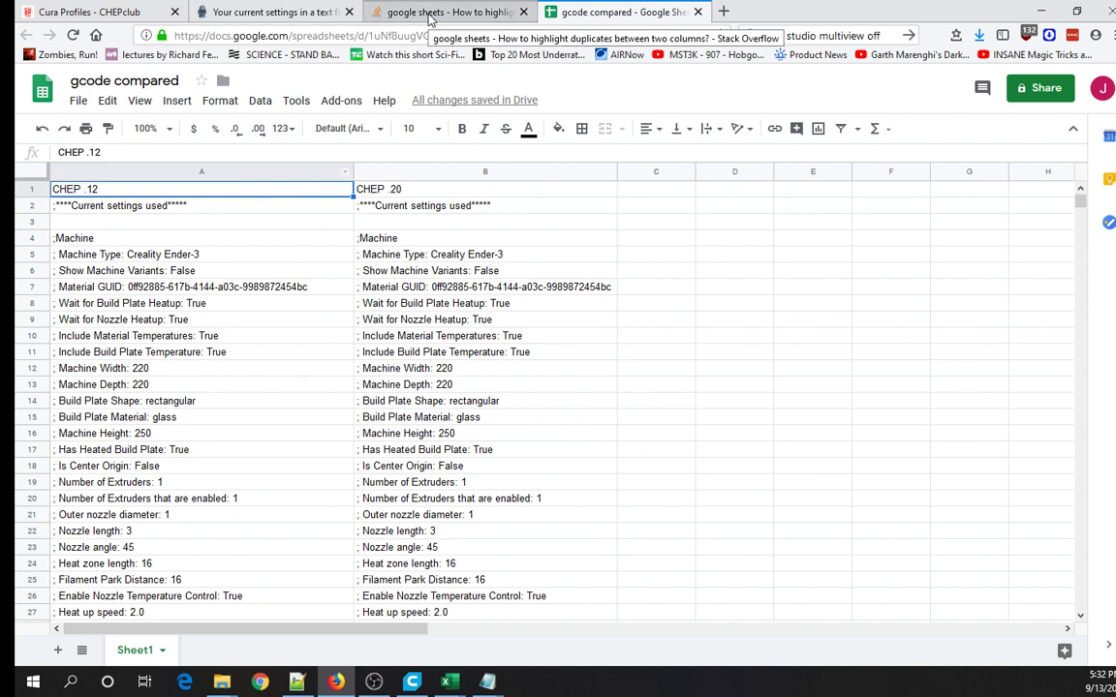
left_click(398, 12)
scroll(386, 281, "down", 3)
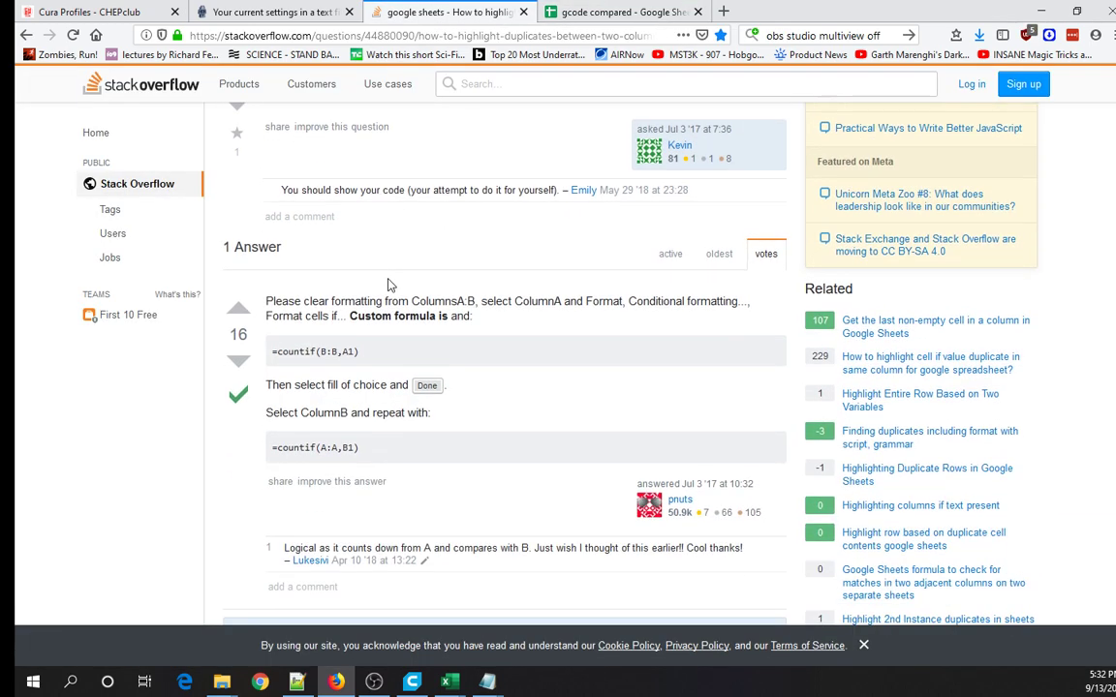
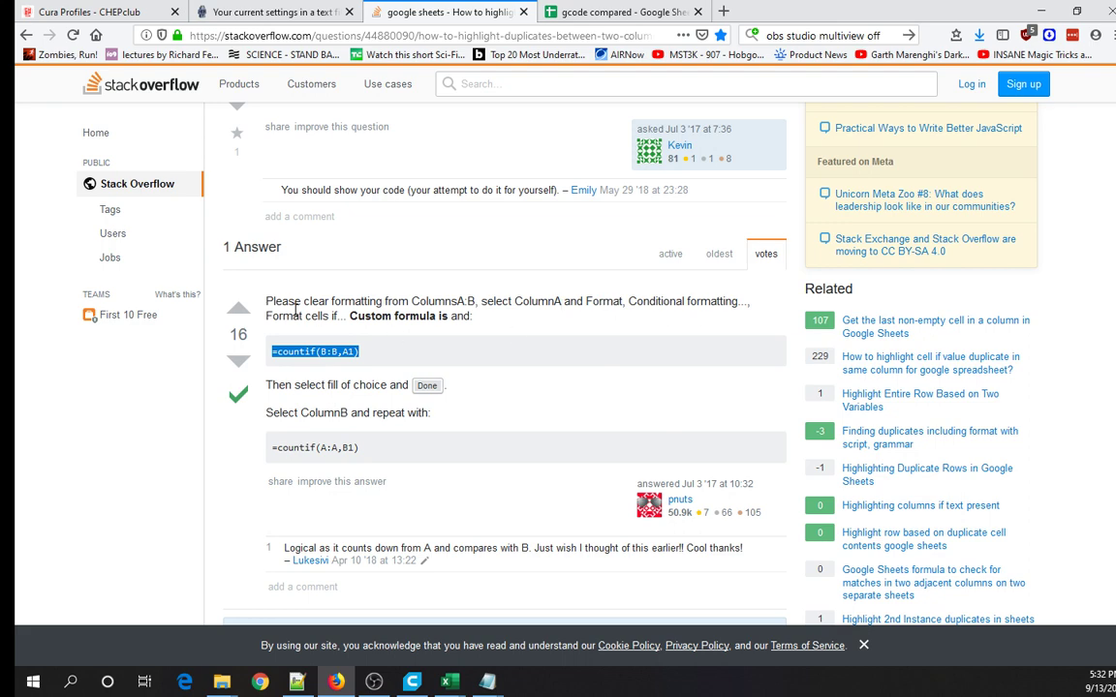
Start a conditional formatting rule for all of column A in the gcode compared spreadsheet.
left_click(595, 15)
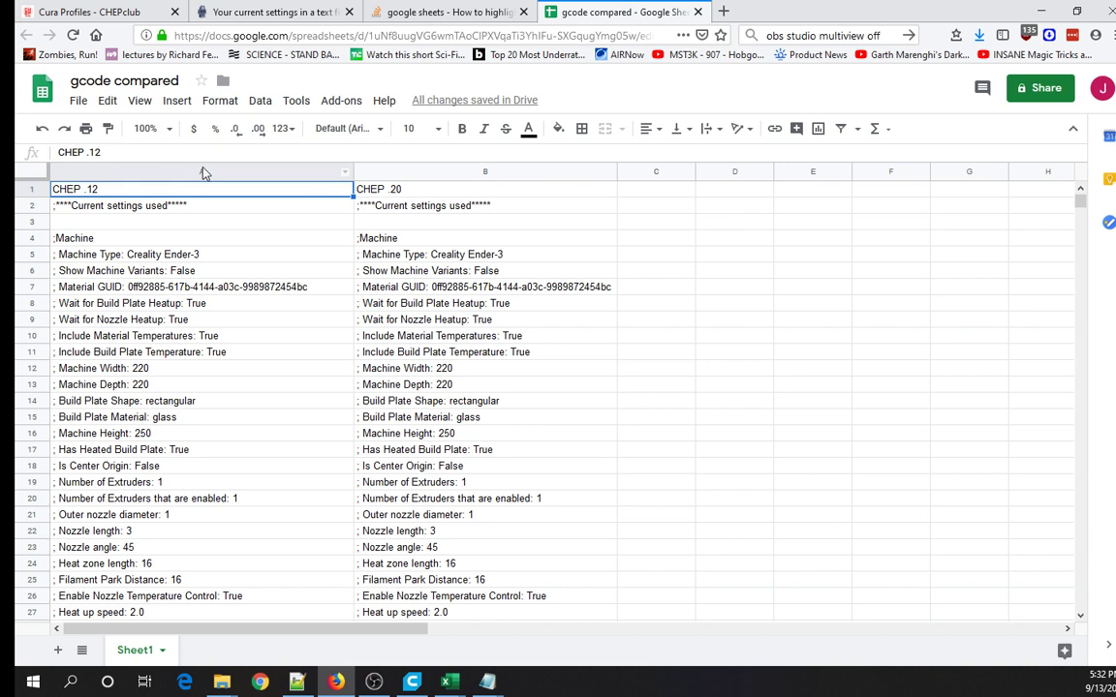
left_click(201, 171)
left_click(221, 103)
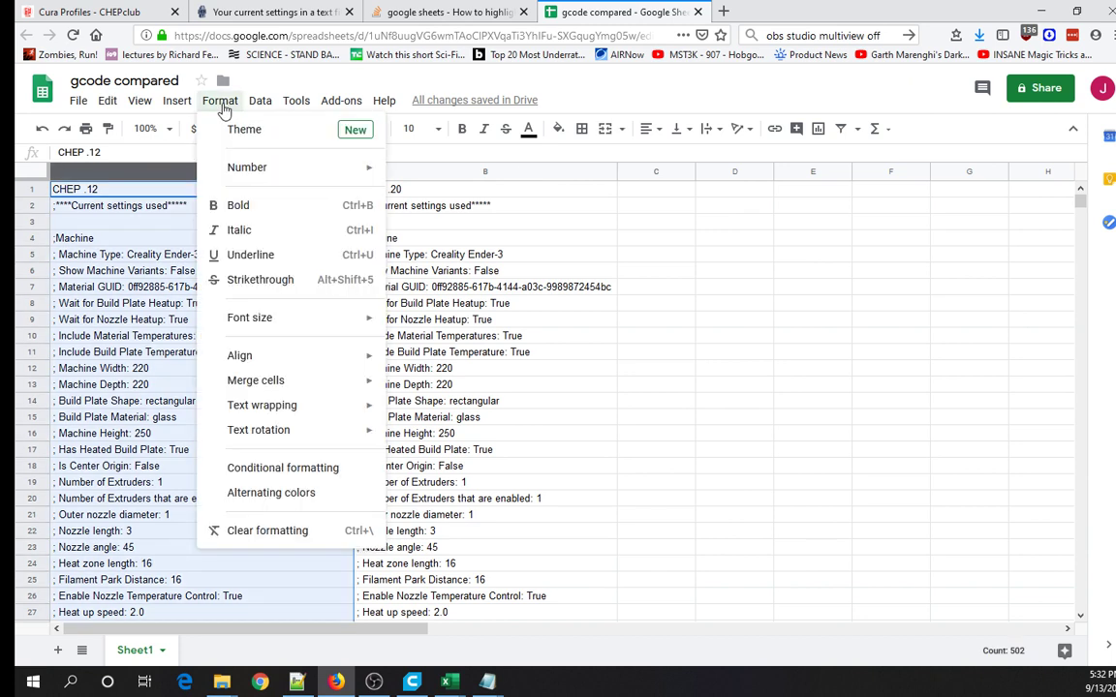
left_click(279, 470)
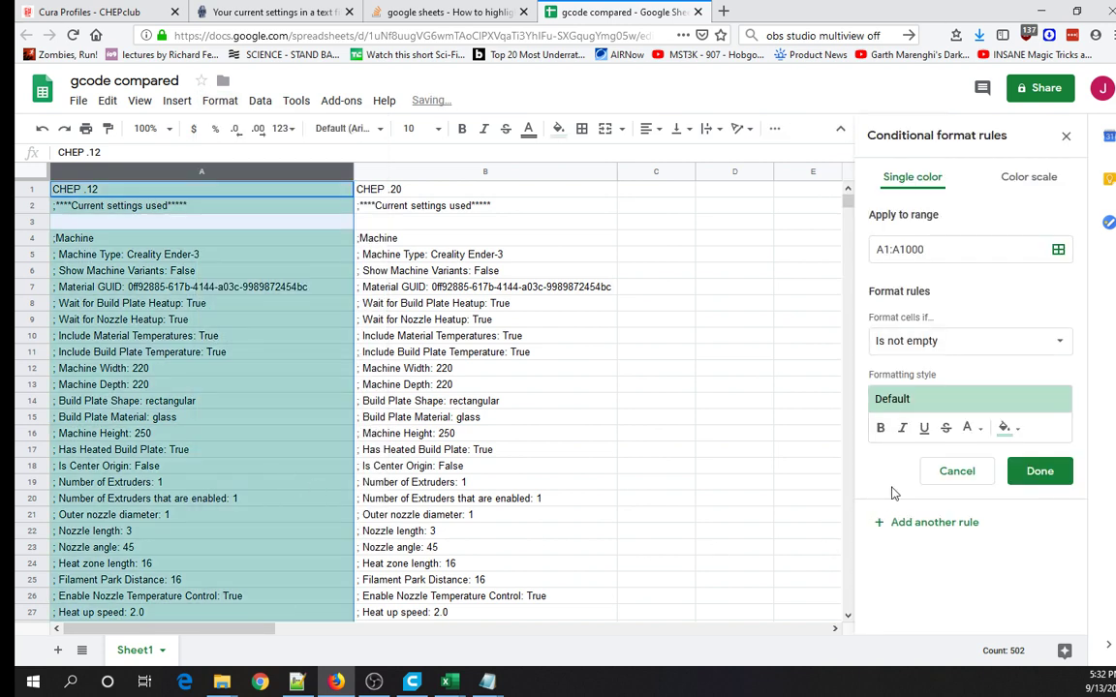
Set column A's rule to the custom formula =countif(B:B,A1) with the default green style and apply it.
left_click(1062, 346)
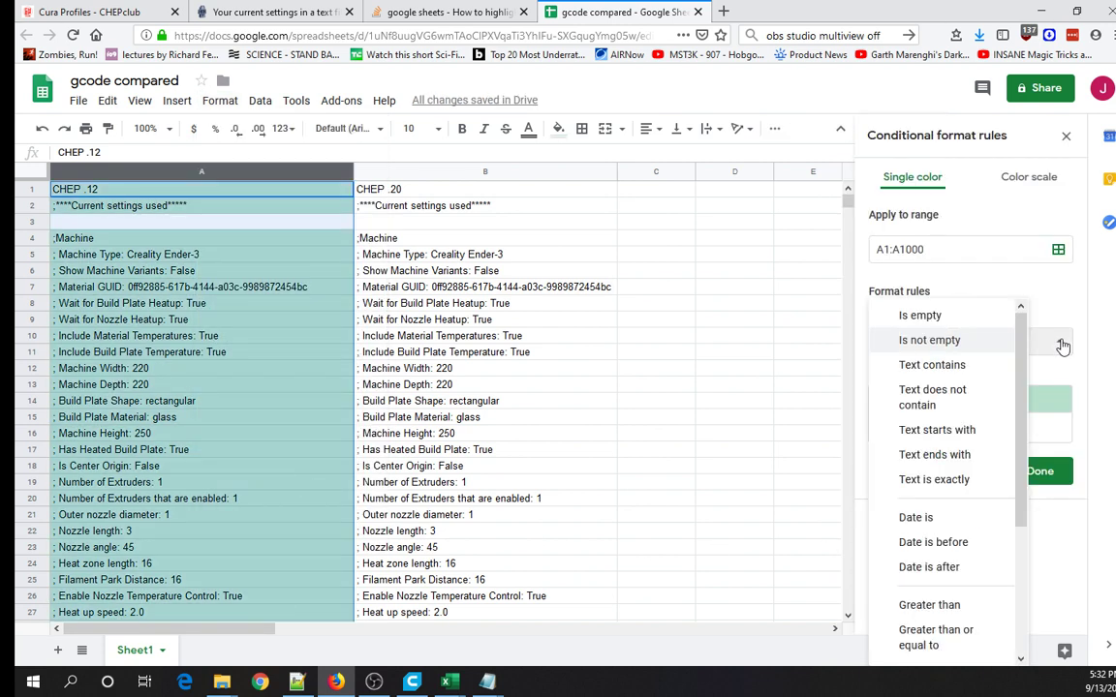
left_click_drag(1019, 368, 1018, 538)
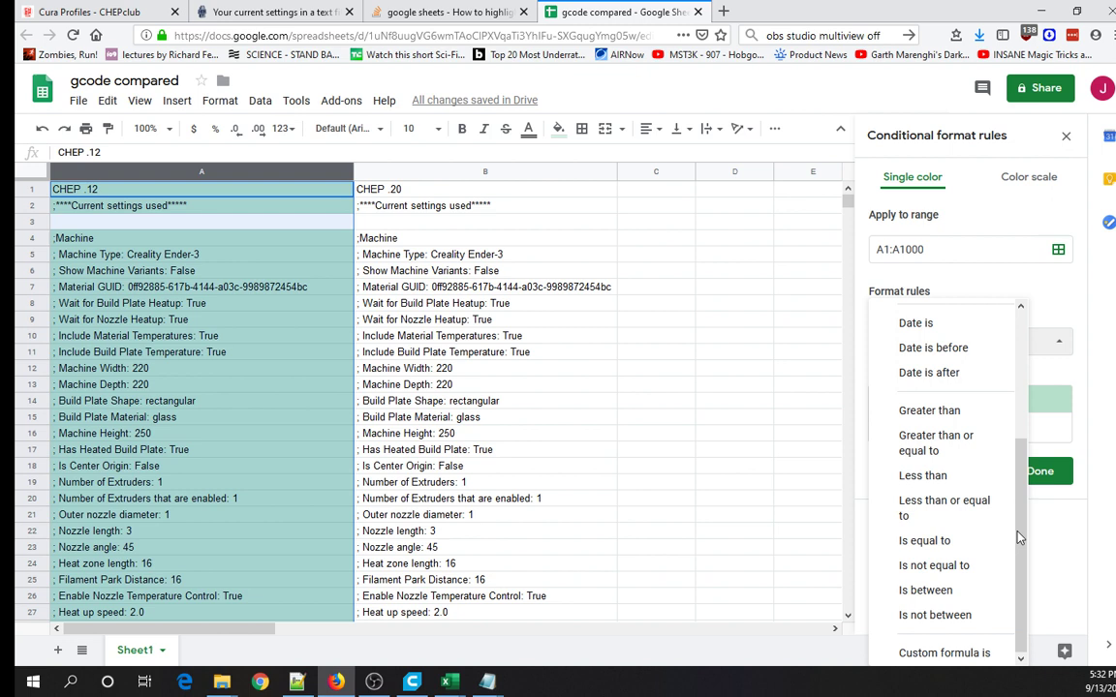
left_click(949, 653)
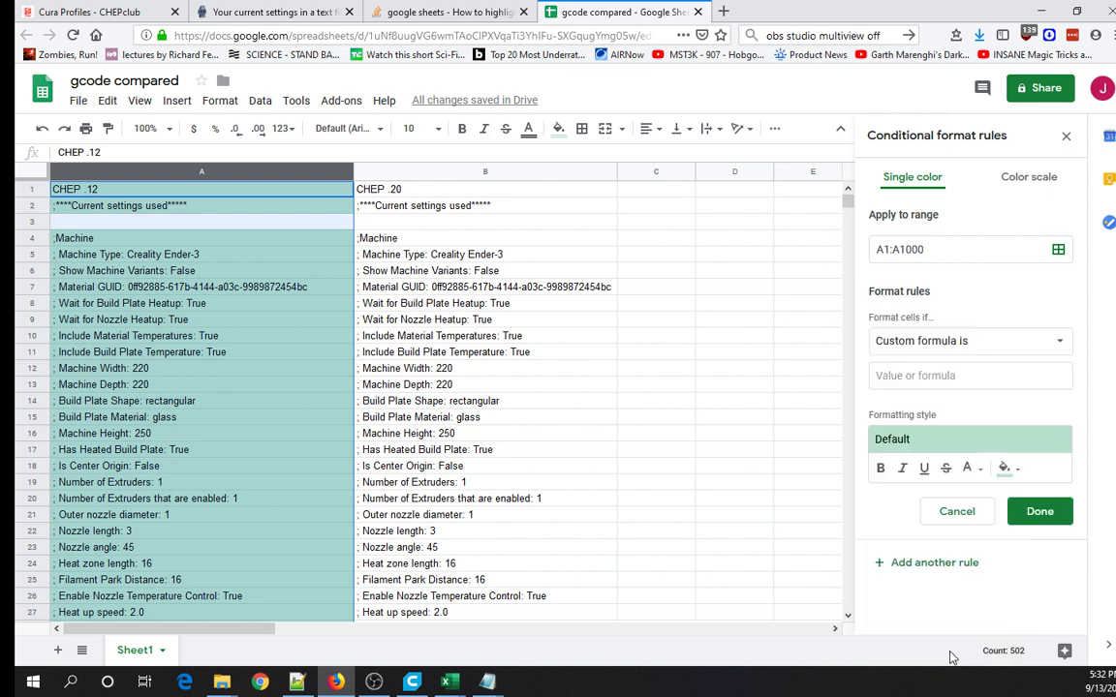
left_click(919, 374)
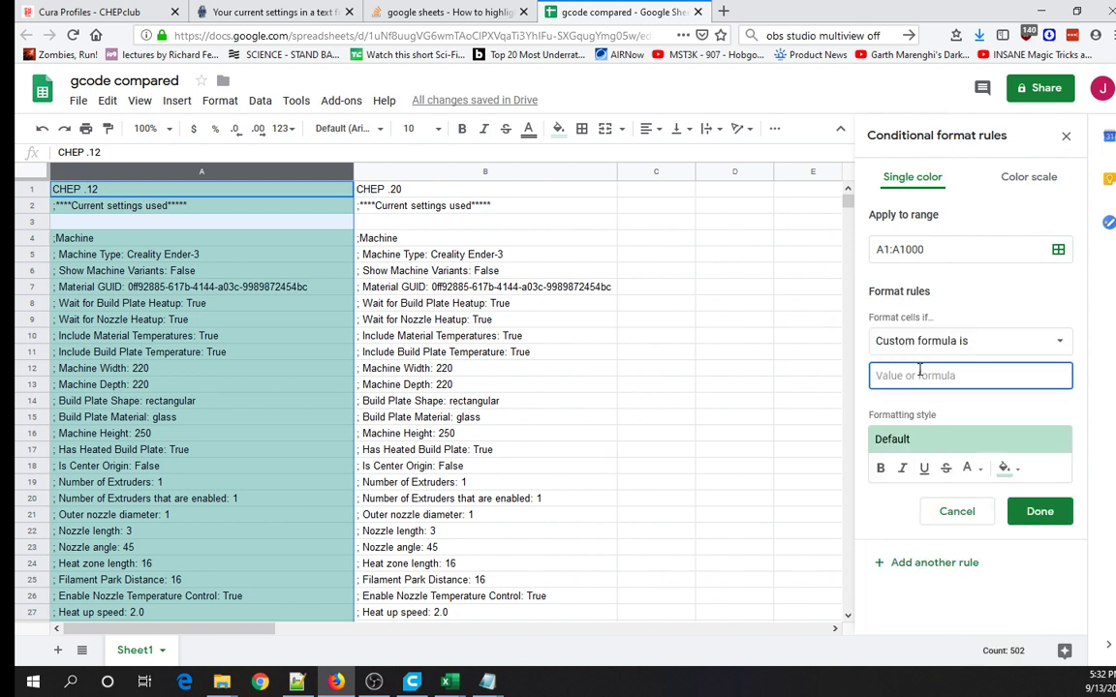
type("=countif(B:B,A1)")
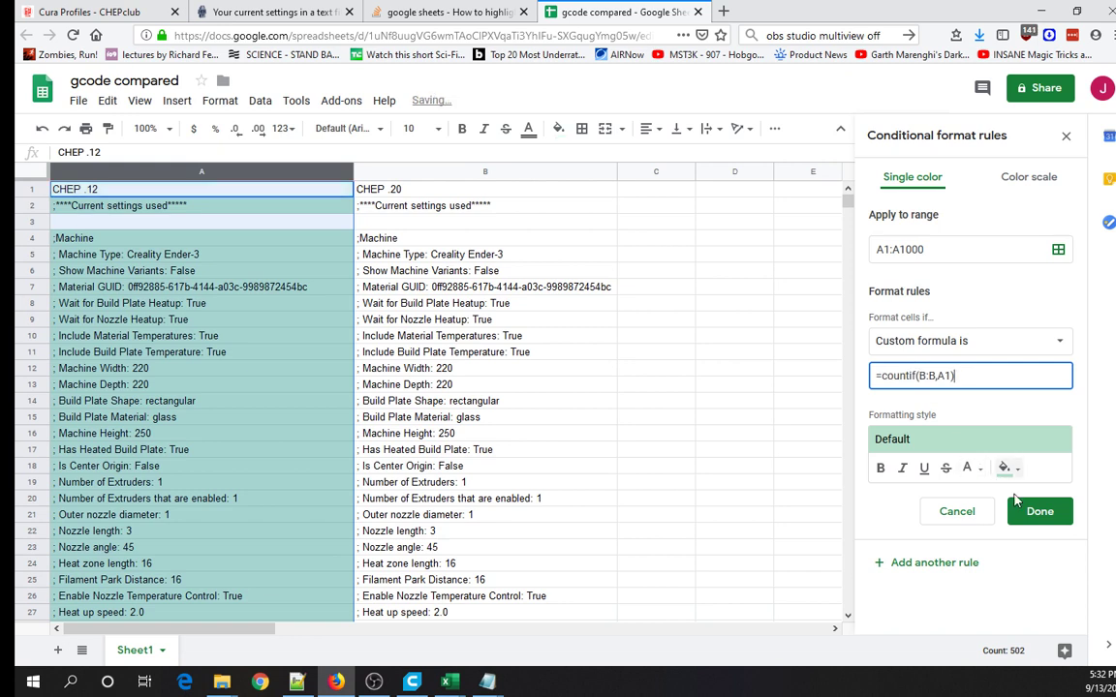
left_click(1039, 515)
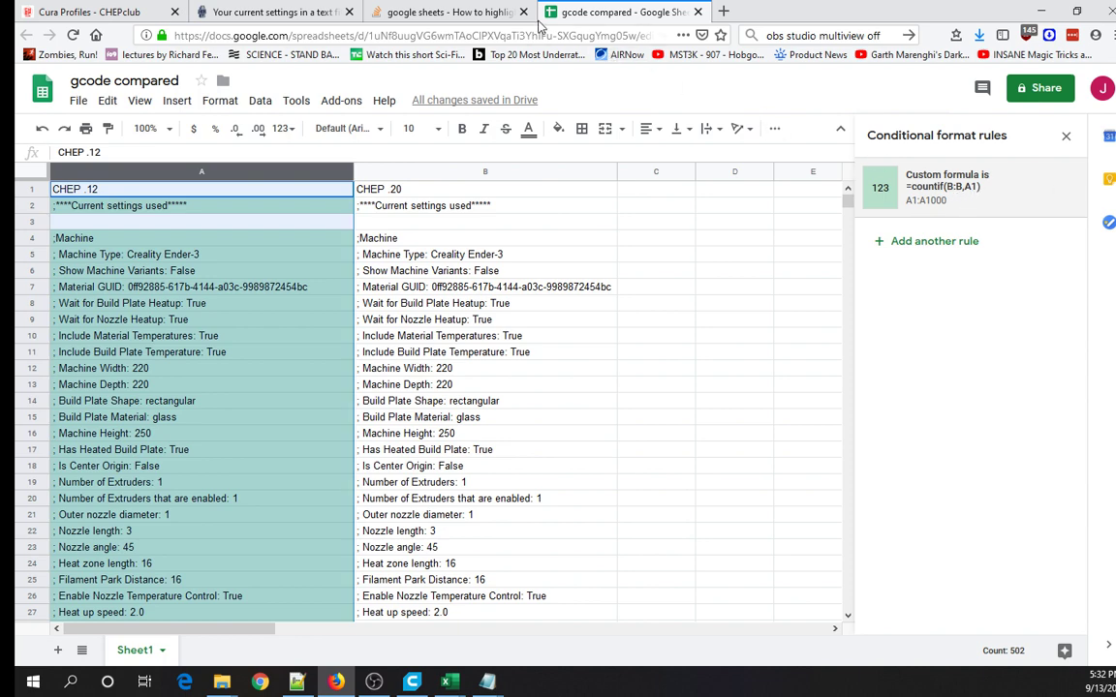
Copy the formula =countif(A:A,B1) from the Stack Overflow answer and return to the gcode compared spreadsheet.
left_click(445, 11)
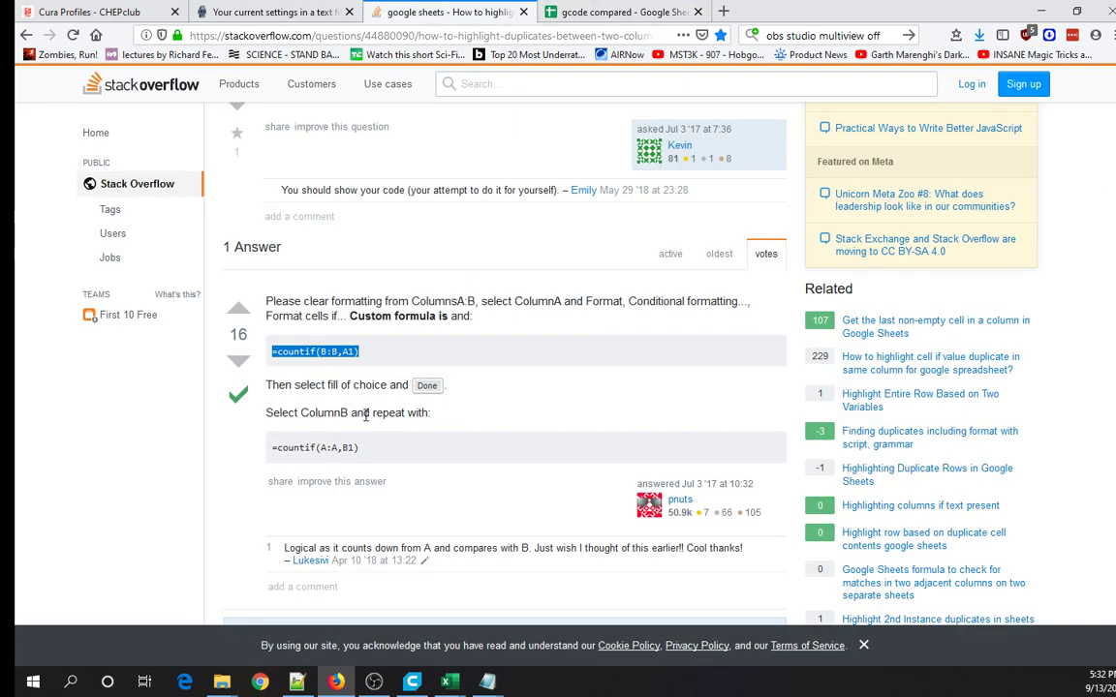
left_click_drag(359, 448, 276, 452)
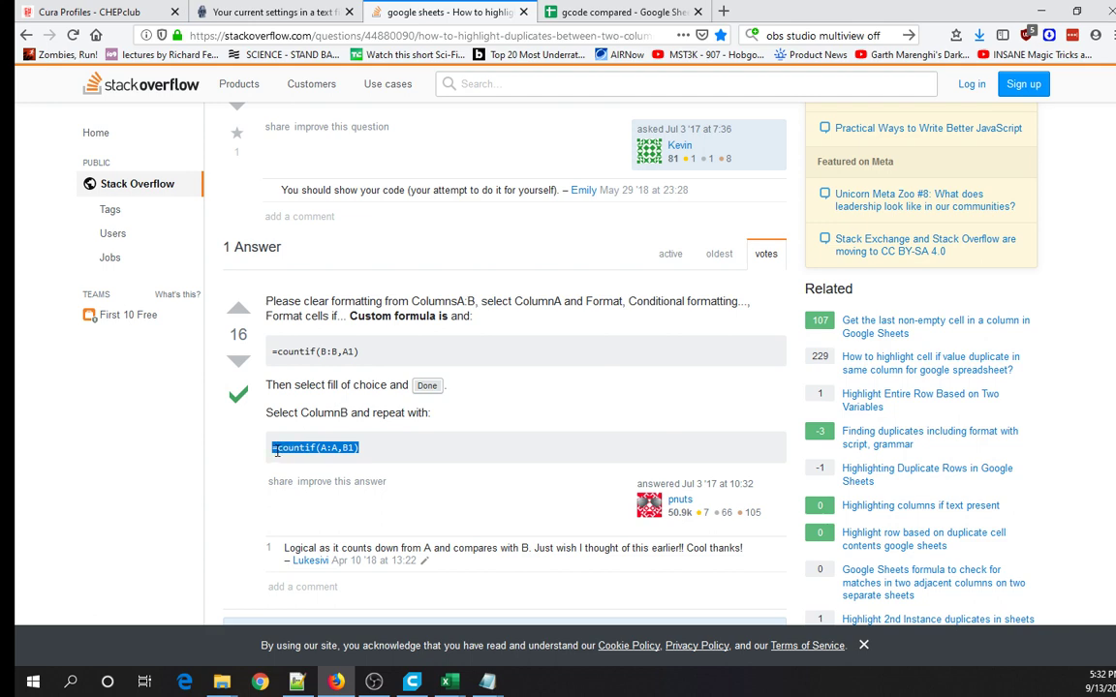
left_click(600, 12)
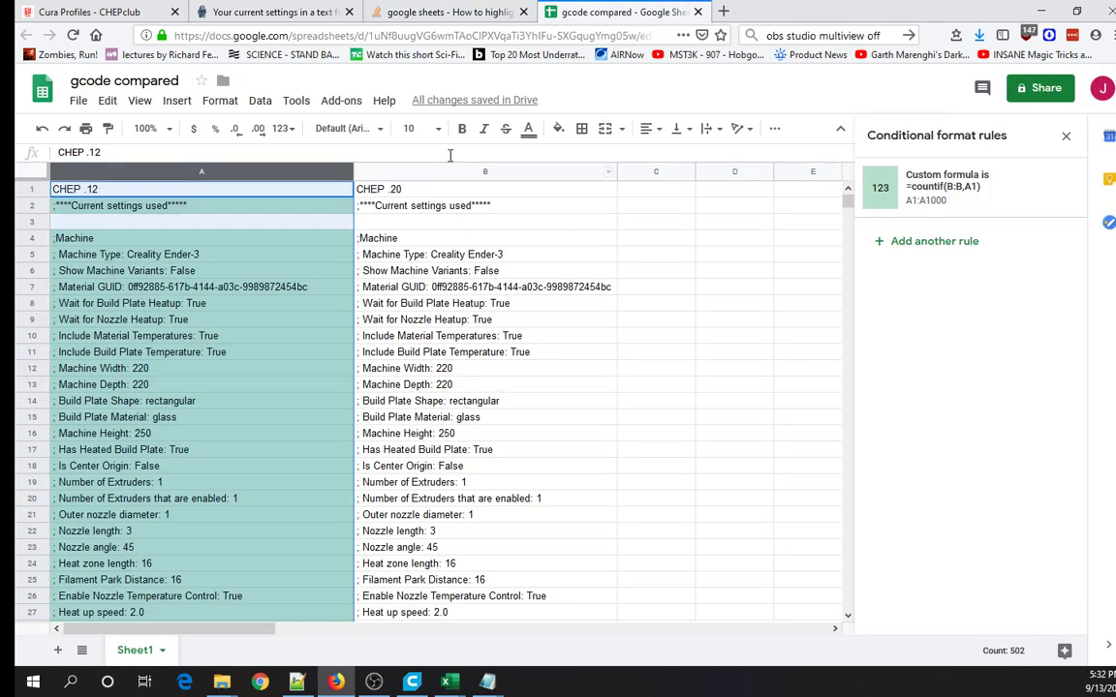
Add a conditional formatting rule to column B with the custom formula =countif(A:A,B1) and the default green style.
left_click(484, 172)
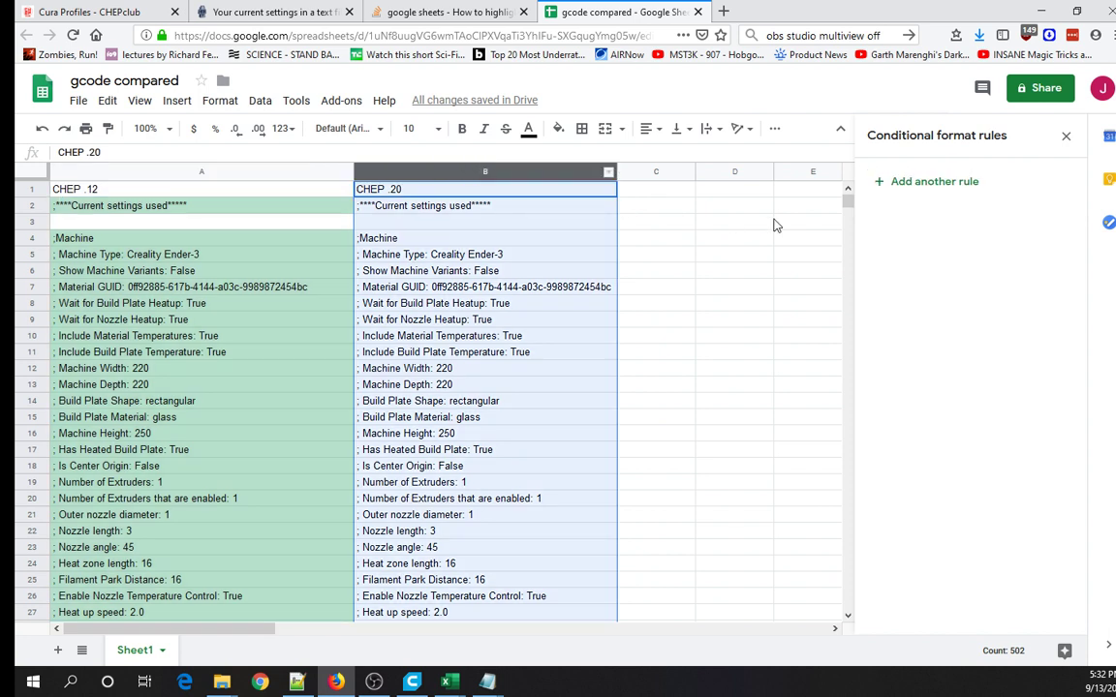
left_click(932, 183)
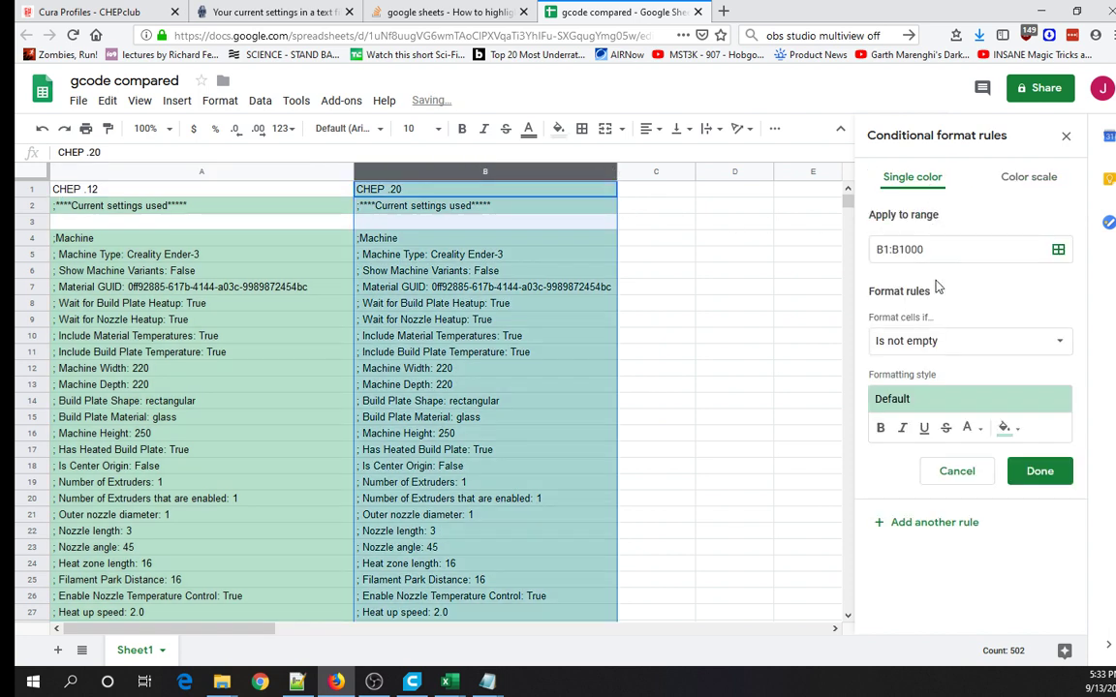
left_click(934, 341)
scroll(949, 543, "down", 3)
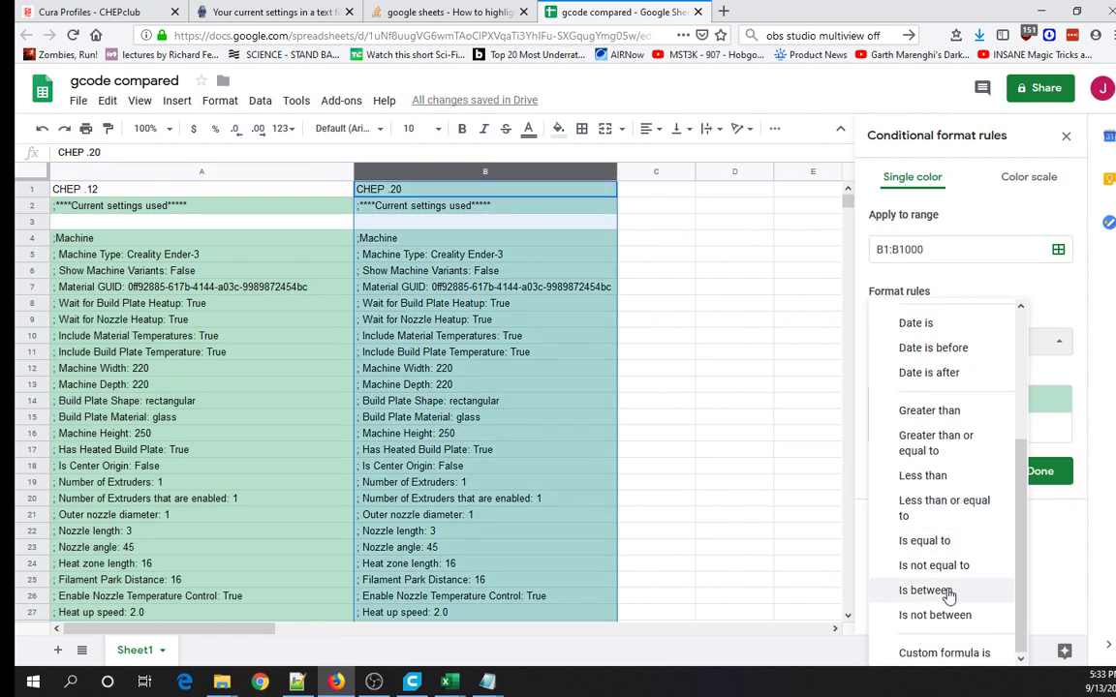
left_click(944, 652)
left_click(919, 375)
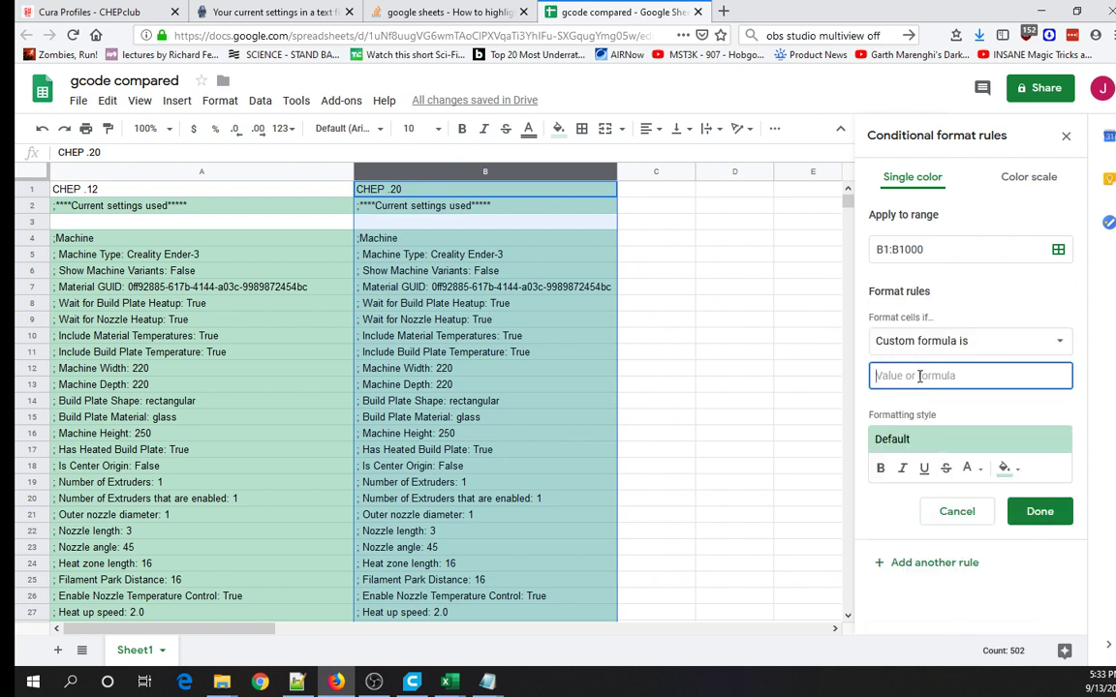
type("=countif(A:A,B1)")
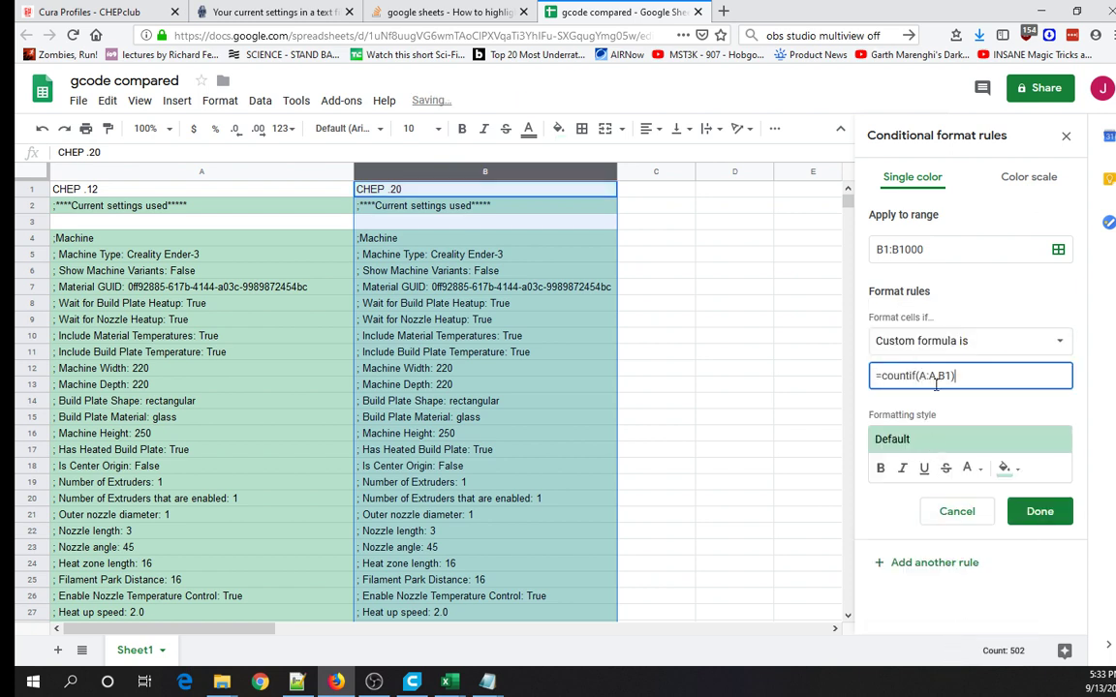
left_click(1040, 511)
left_click(721, 239)
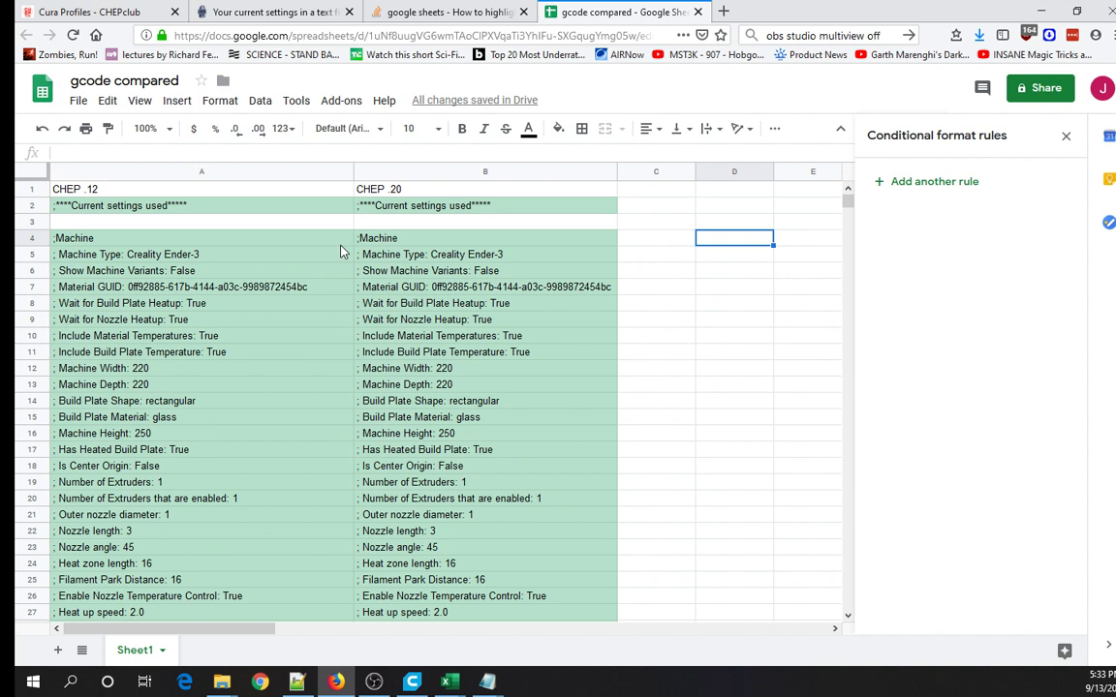
Compare the profile name cells in row 1 and the Layer Height and Initial Layer Height cells of both profiles.
left_click(305, 189)
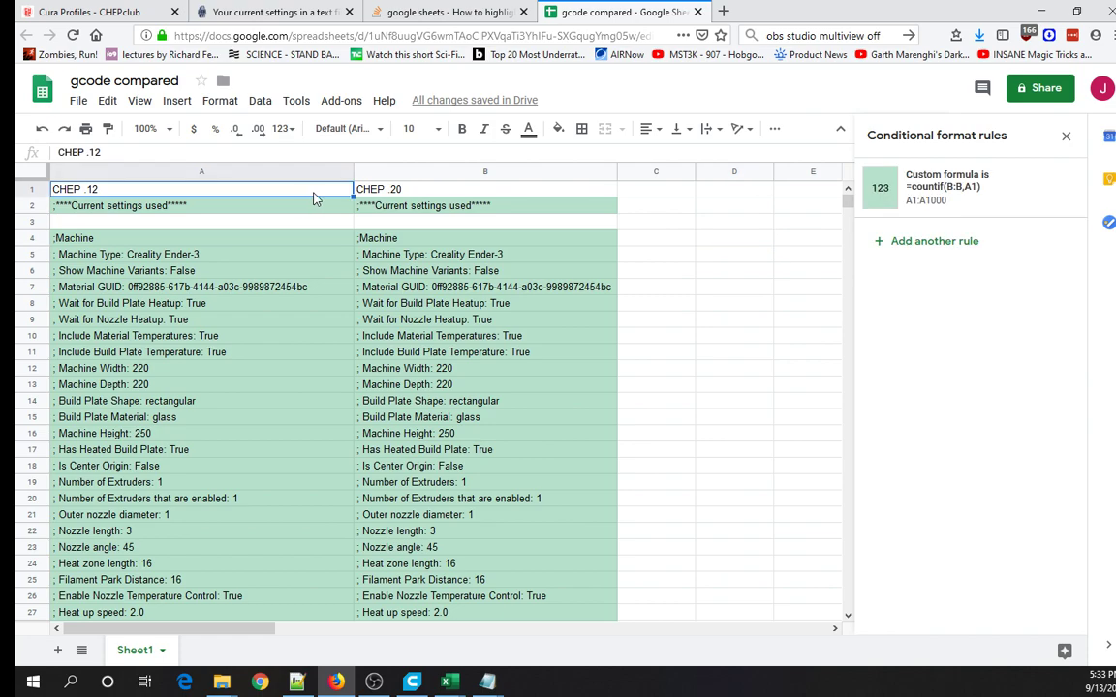
left_click(371, 190)
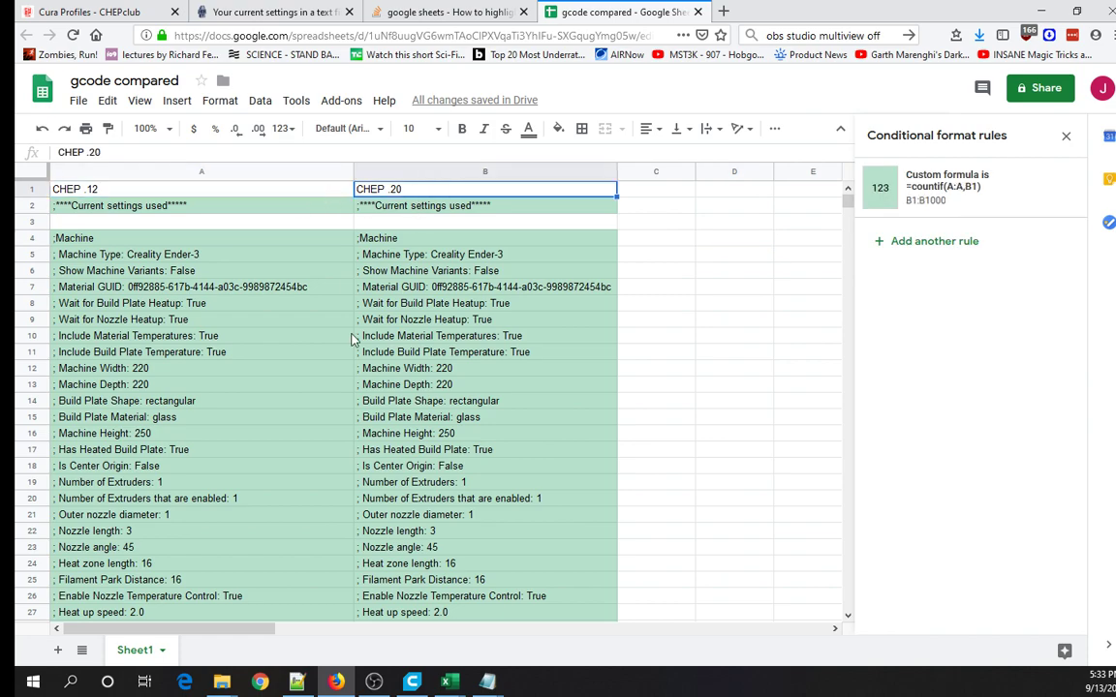
scroll(359, 338, "down", 5)
scroll(351, 339, "down", 4)
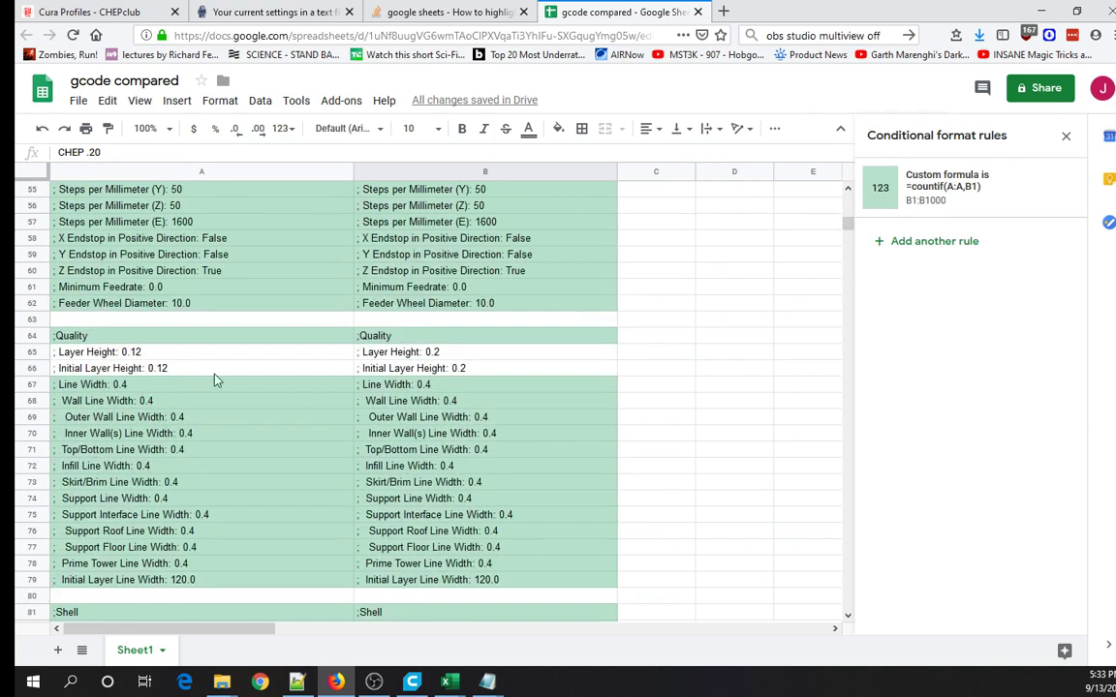
left_click(192, 354)
left_click(195, 371)
left_click(436, 355)
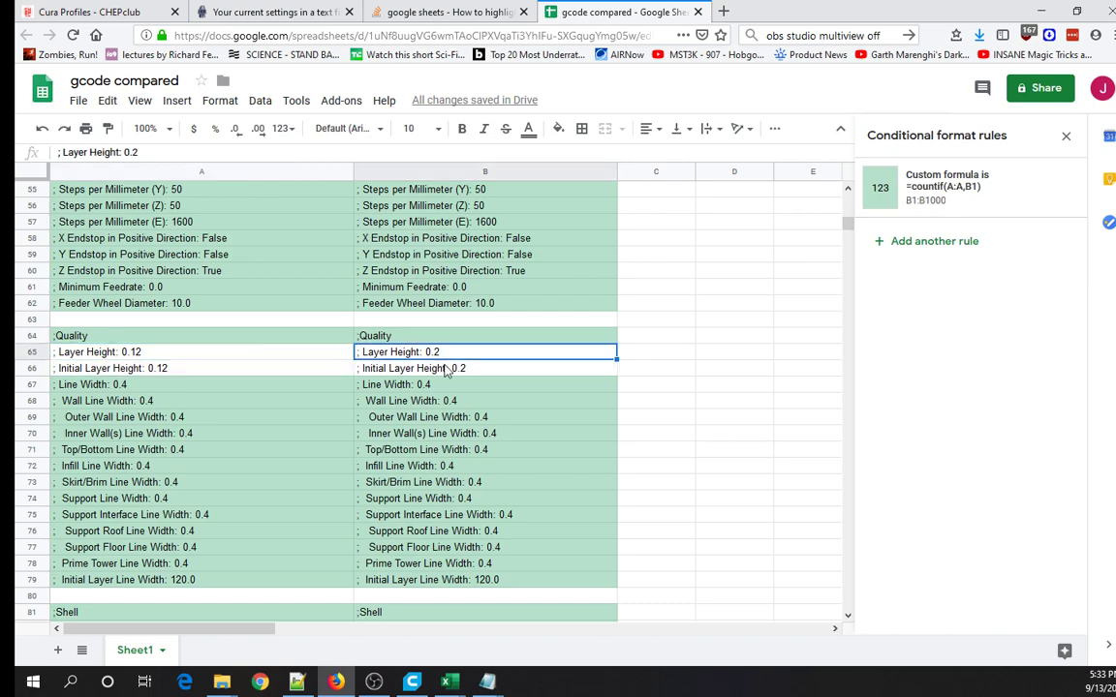
left_click(438, 370)
Glance over the Shell settings for differences and return to the CHEP .12 cell at the start of the sheet.
scroll(324, 378, "down", 3)
scroll(323, 378, "down", 5)
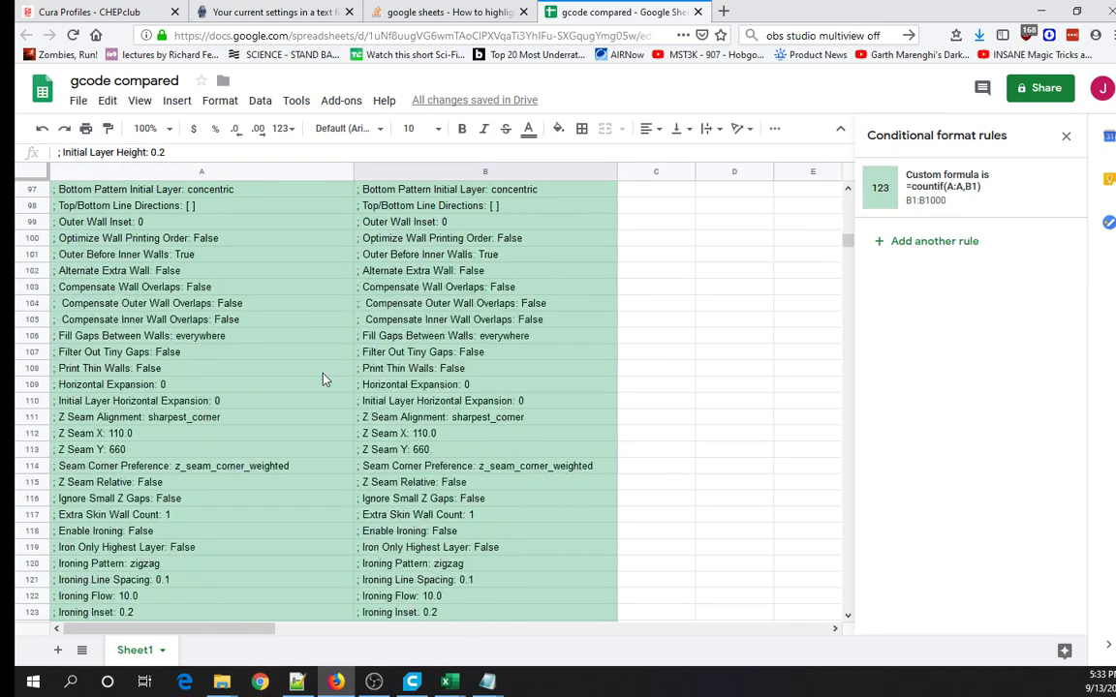
key("Left")
scroll(326, 377, "up", 12)
left_click(308, 194)
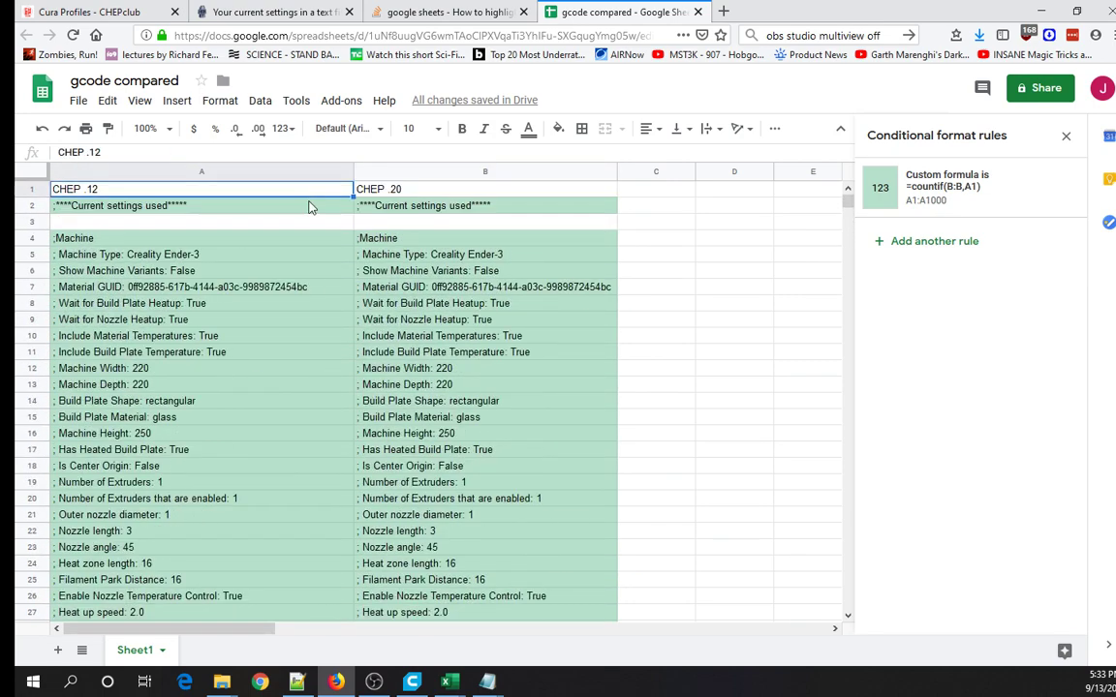